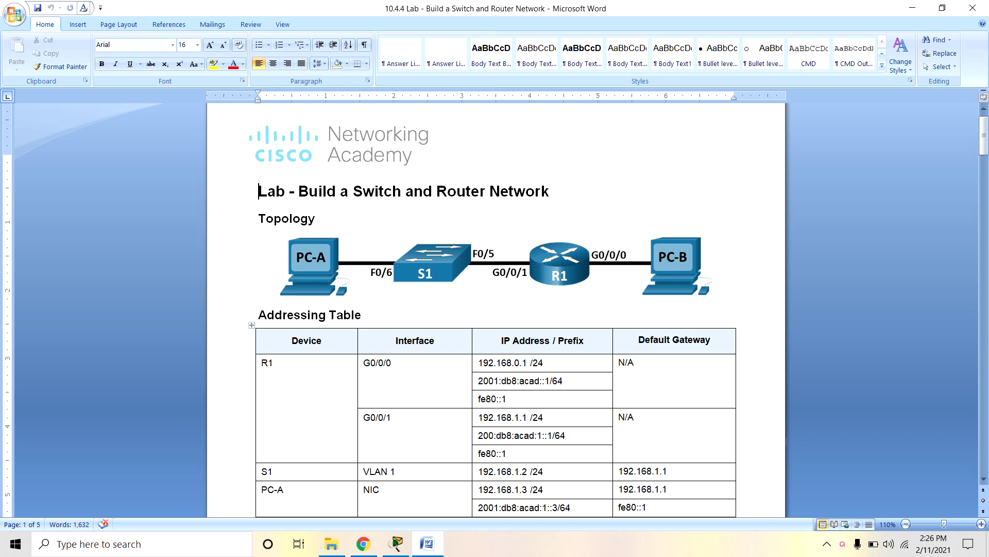
Step: Review the topology diagram, addressing table and objectives of the switch and router network lab
scroll(666, 454, down, 1)
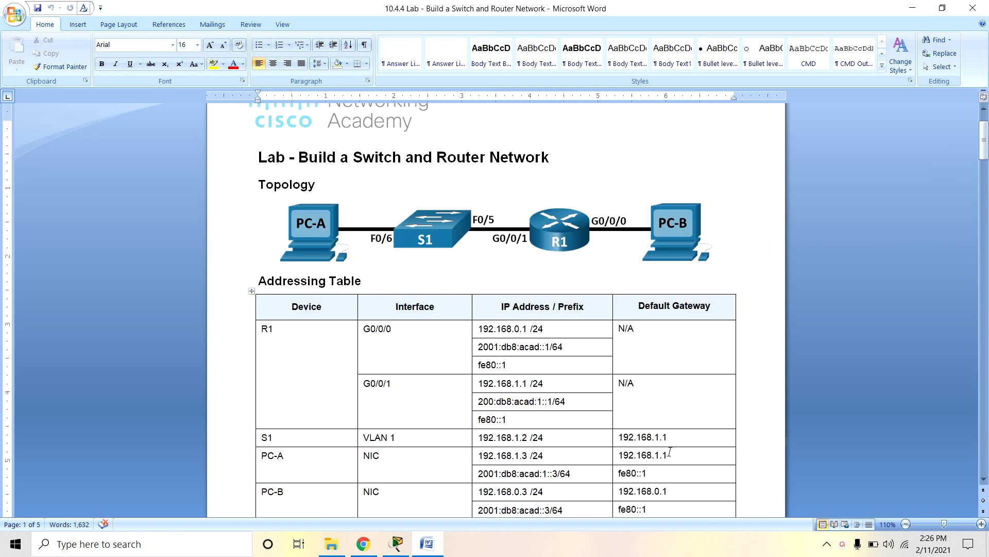
scroll(551, 454, down, 2)
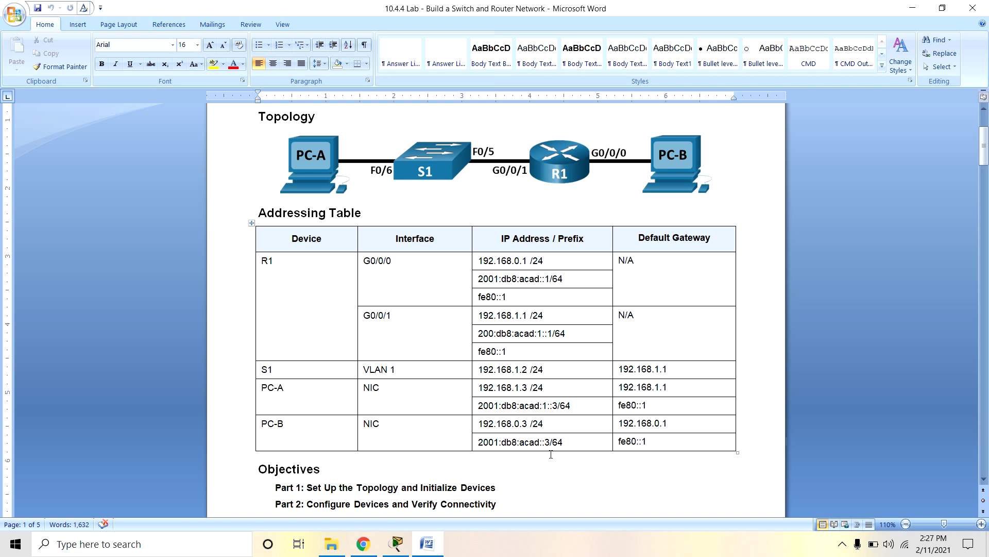
scroll(433, 369, down, 2)
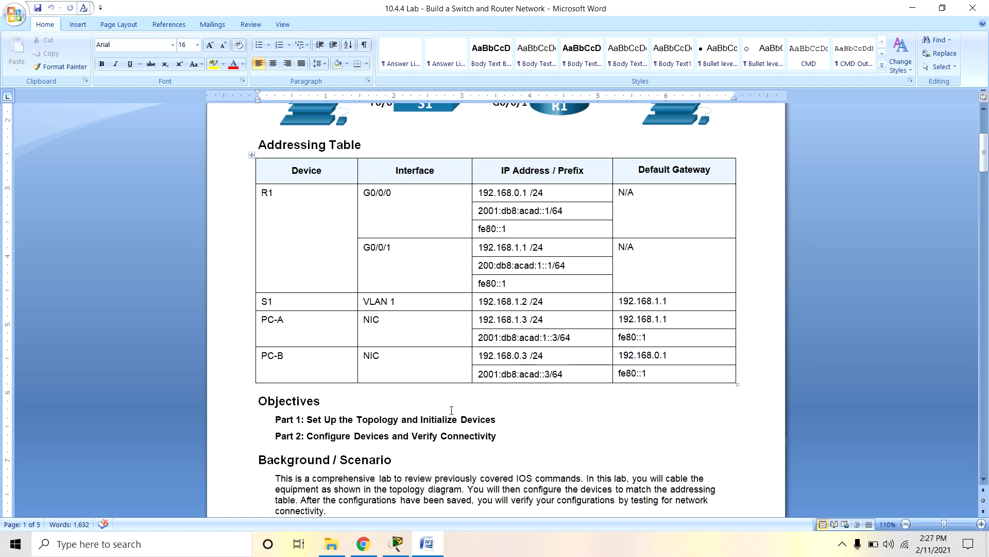
scroll(415, 377, up, 3)
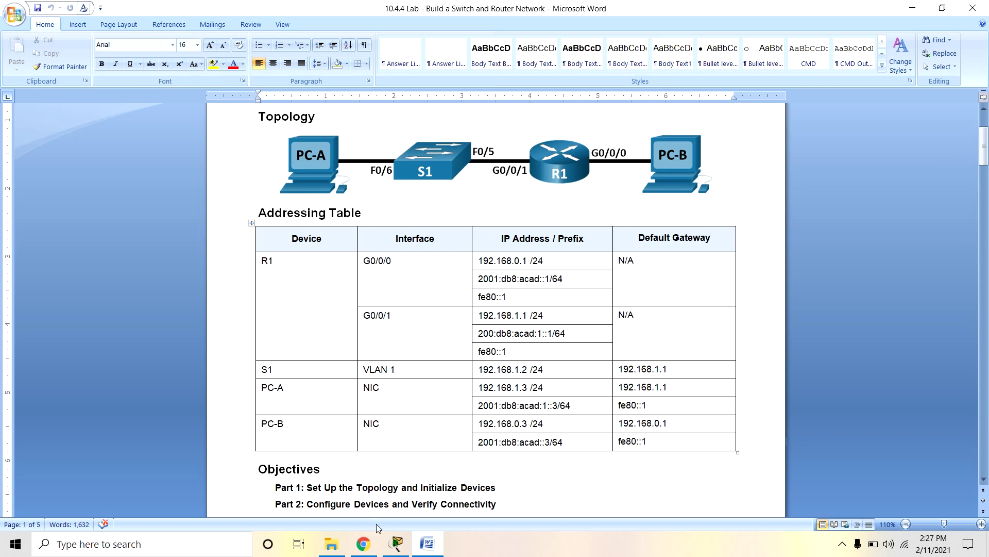
Step: Switch to Cisco Packet Tracer and place two PCs side by side in the empty logical workspace, leaving space between them
click(396, 544)
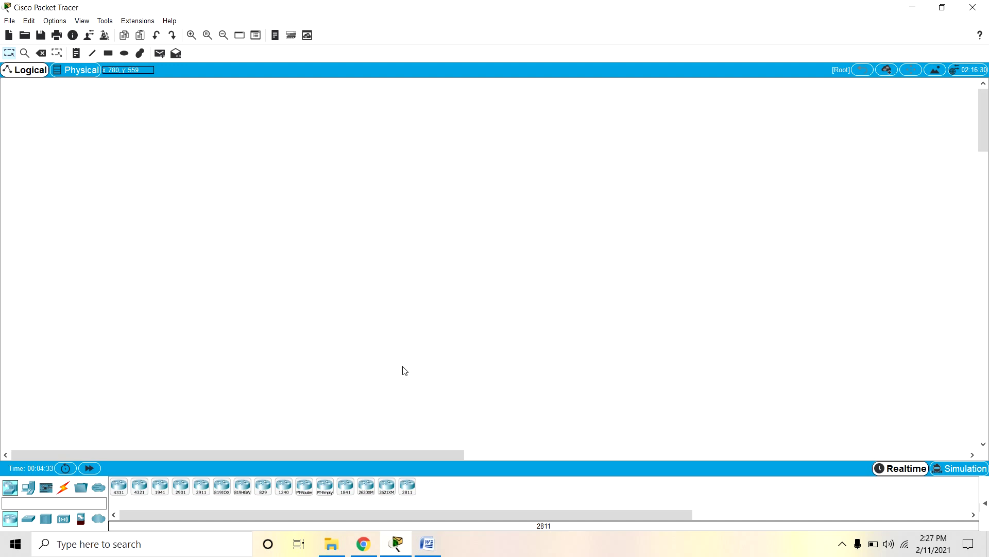
click(195, 35)
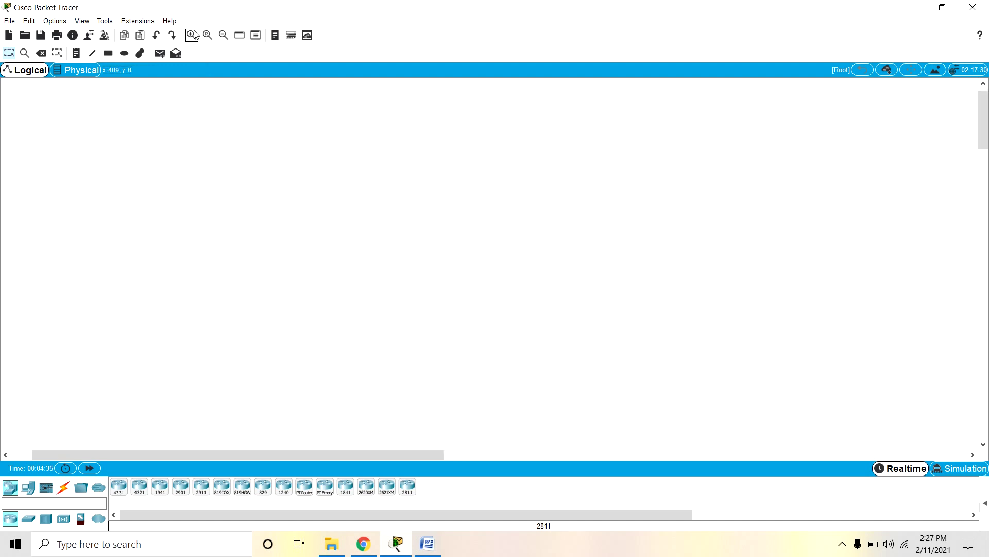
click(195, 36)
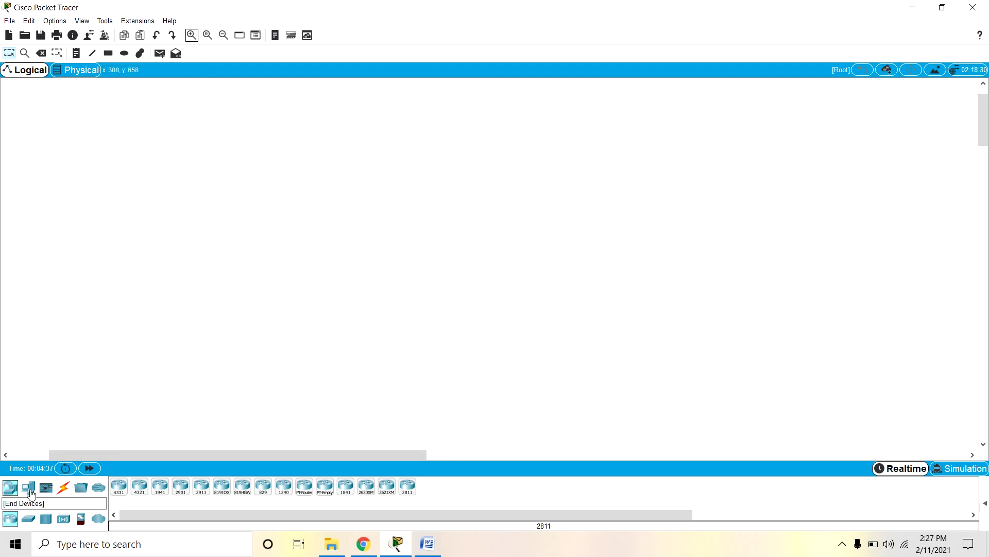
click(30, 491)
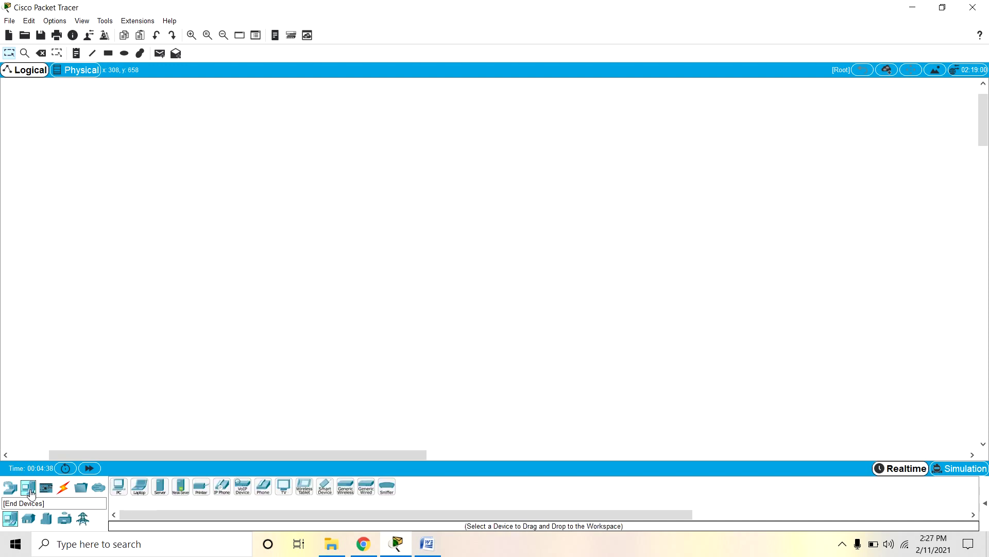
click(122, 495)
click(215, 177)
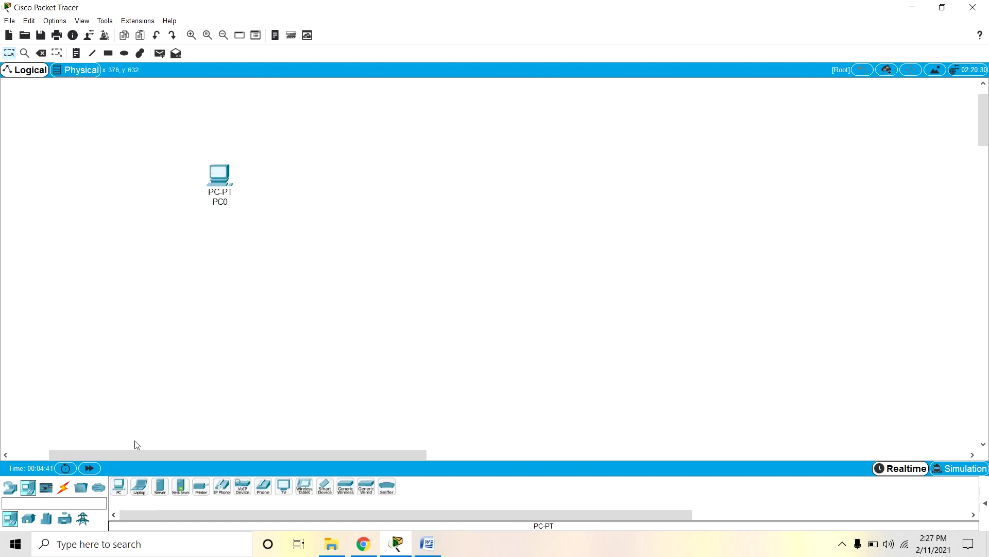
click(119, 487)
click(495, 174)
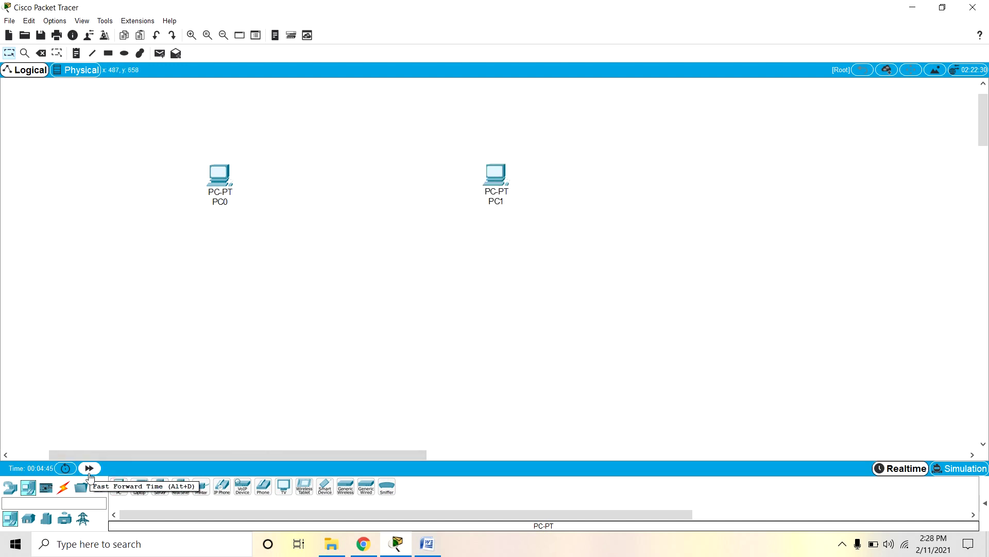
Step: Add a 2960 switch between the two PCs, nearer to PC0
click(36, 513)
click(12, 521)
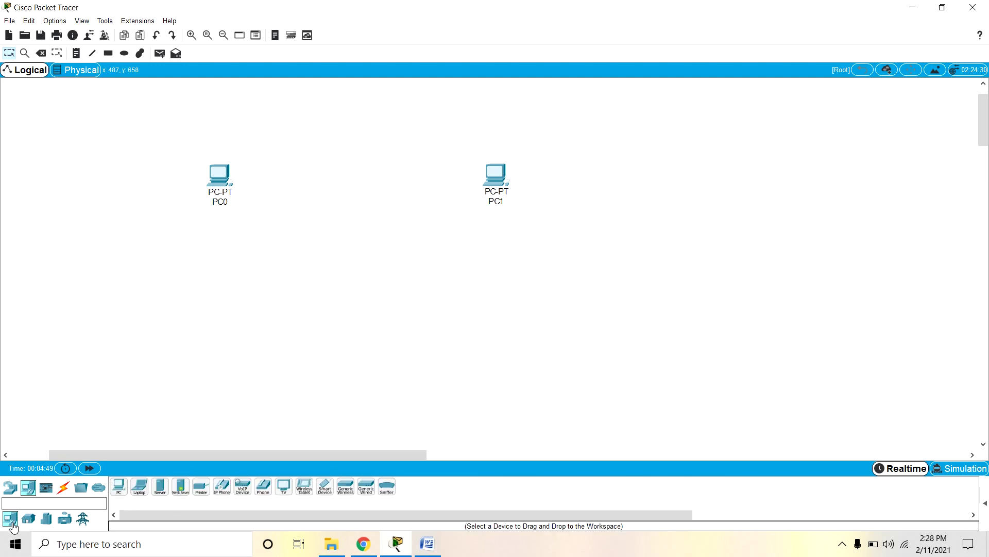
click(9, 488)
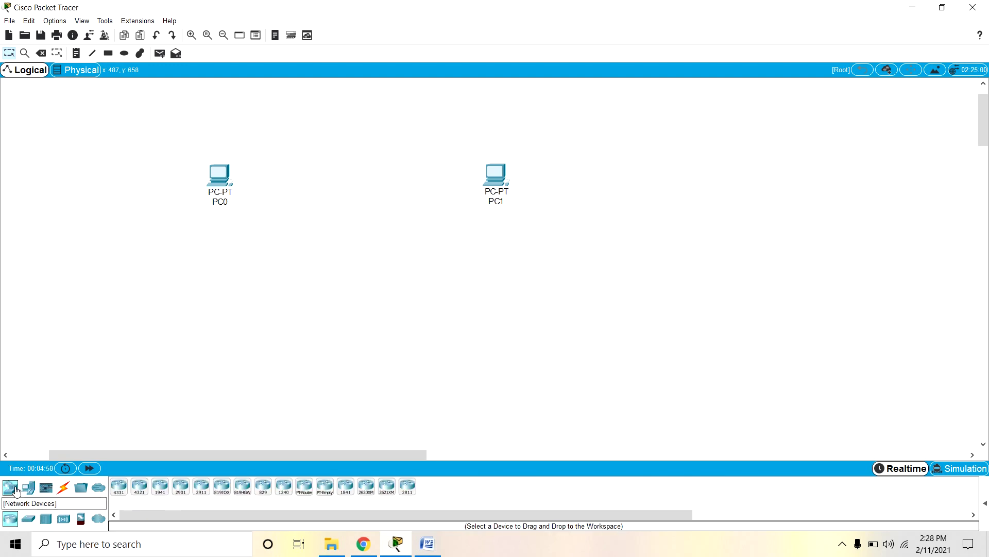
click(28, 519)
click(119, 486)
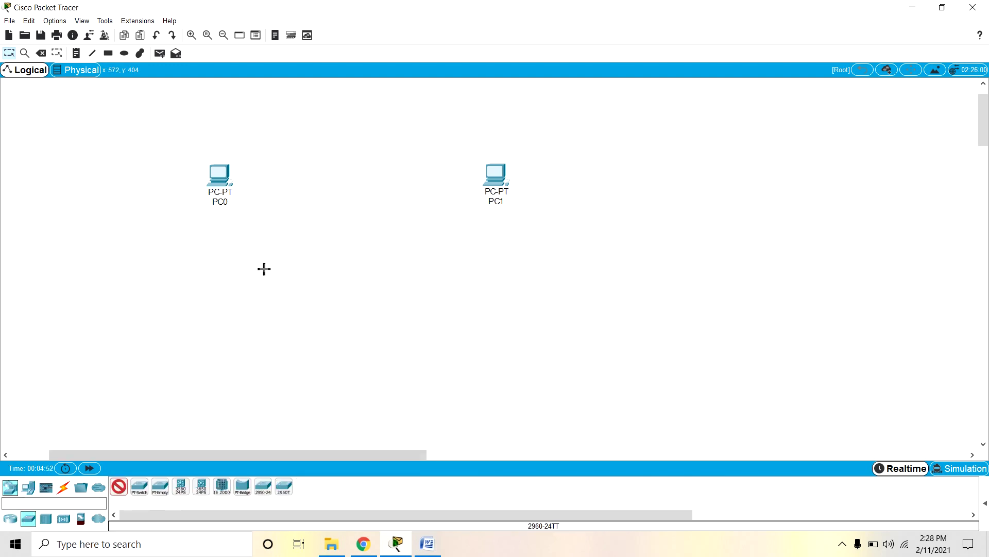
click(317, 176)
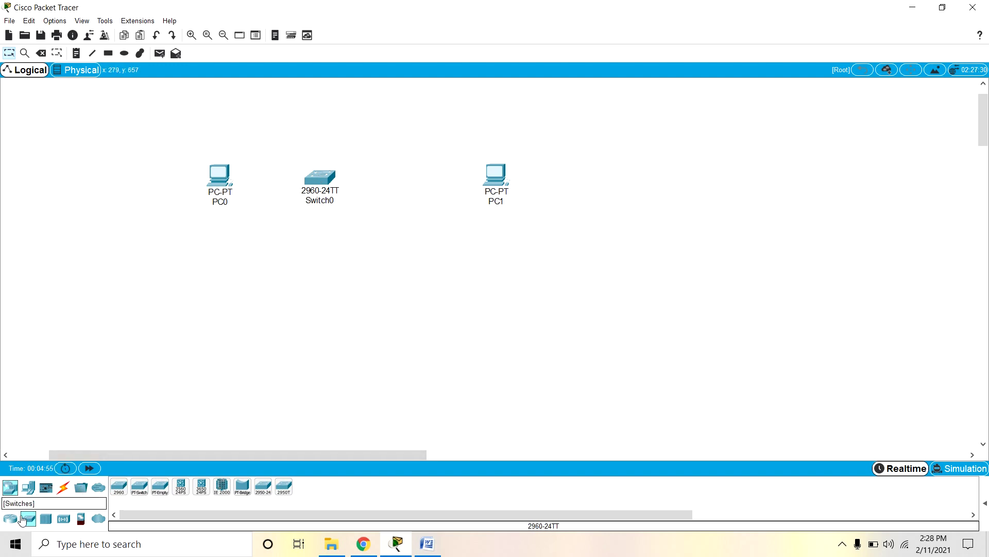
Step: Add a 4331 router between Switch0 and PC1
click(10, 519)
click(118, 487)
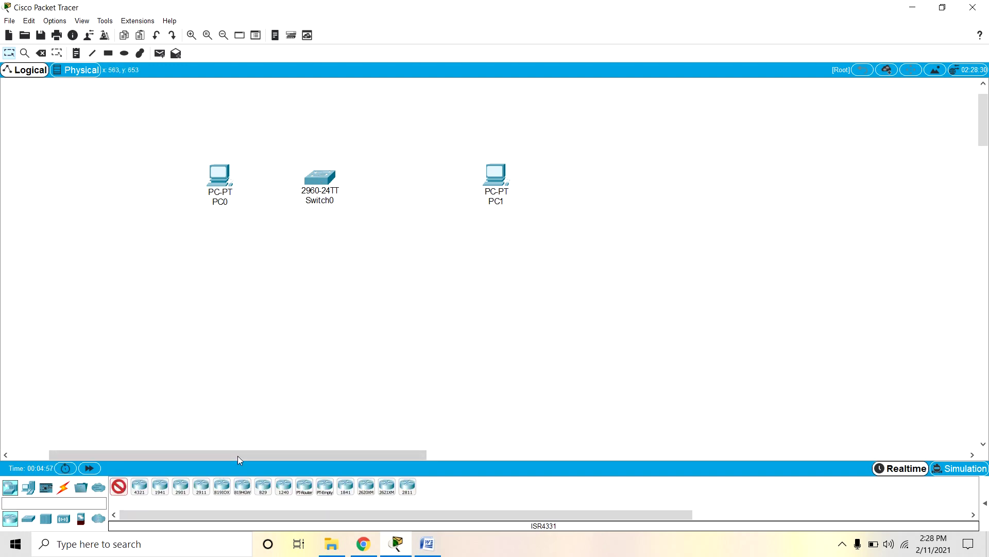
click(412, 184)
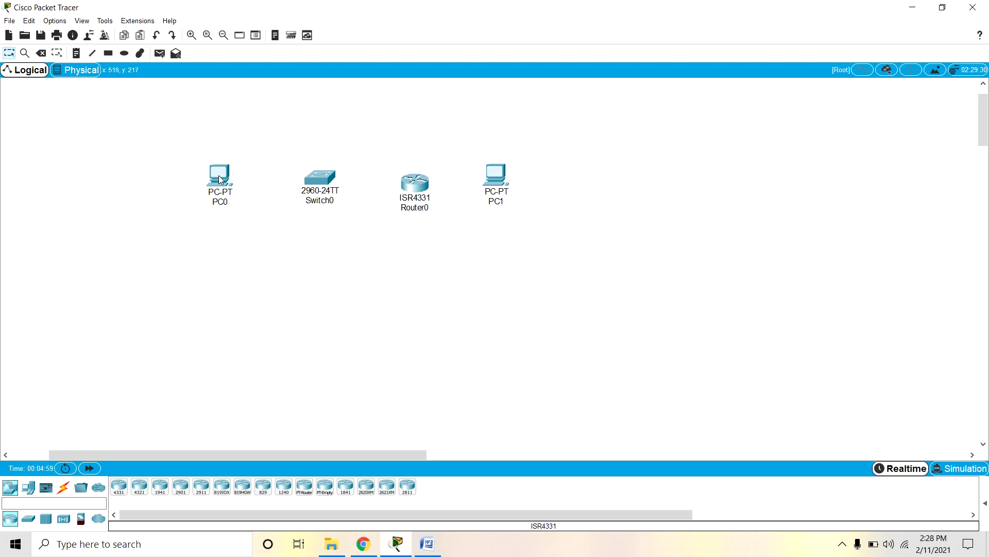
Step: Reposition PC0, Switch0, Router0 and PC1 to space them out in a roughly horizontal row
drag(220, 180, 195, 186)
drag(336, 192, 319, 182)
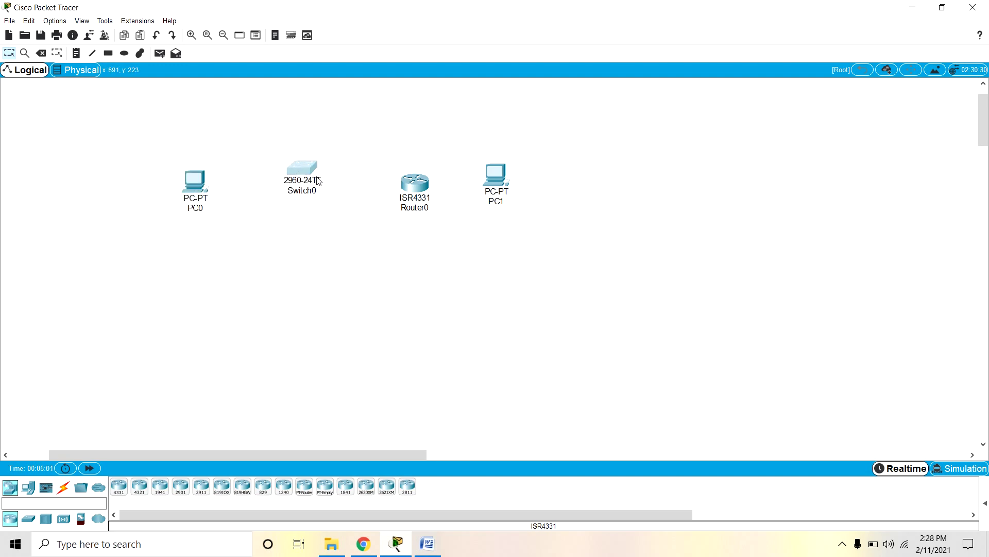
drag(407, 186, 405, 175)
drag(496, 181, 517, 181)
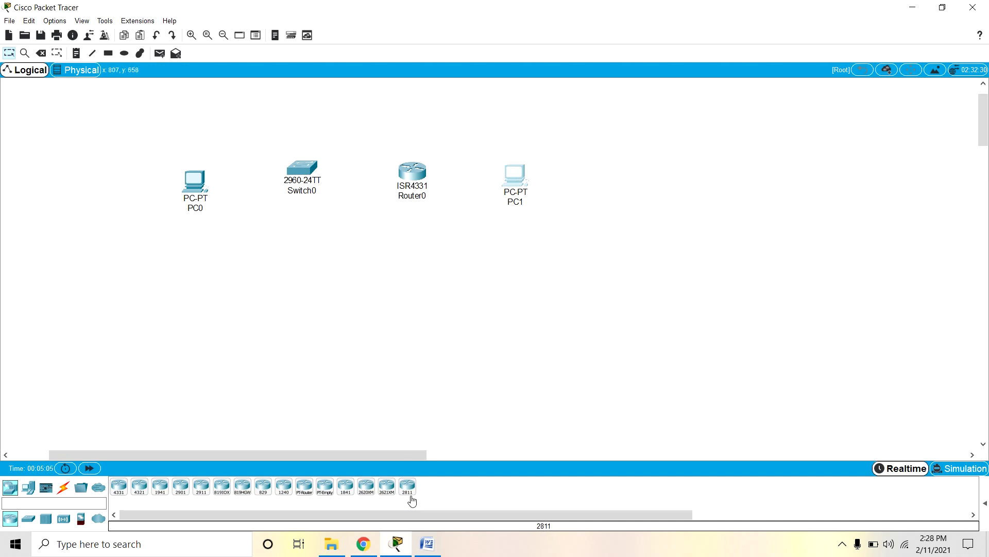
Step: Check the port labels in the Word lab topology and connect PC0 FastEthernet0 to Switch0 FastEthernet0/6 in Packet Tracer with a copper straight-through cable
click(427, 544)
scroll(357, 195, up, 1)
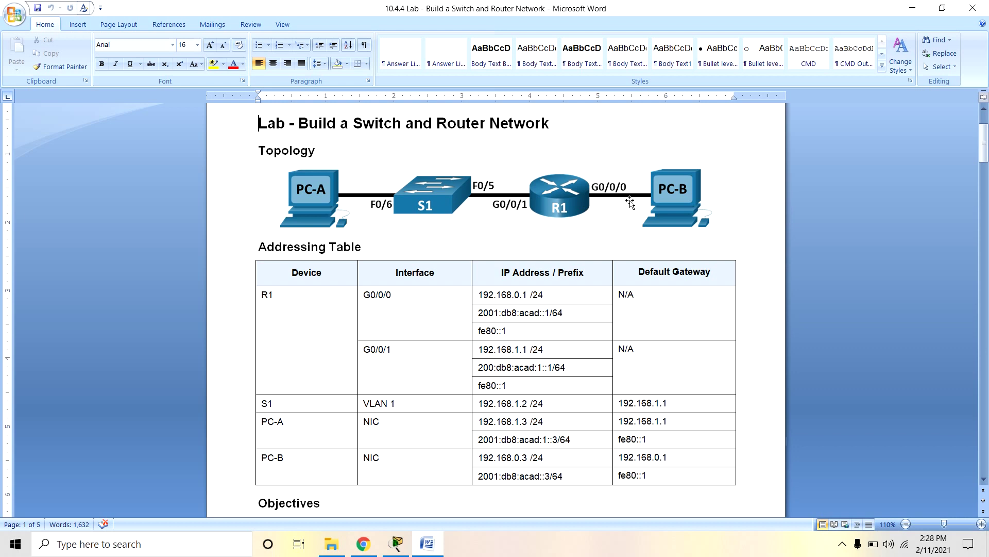
mouse_move(362, 551)
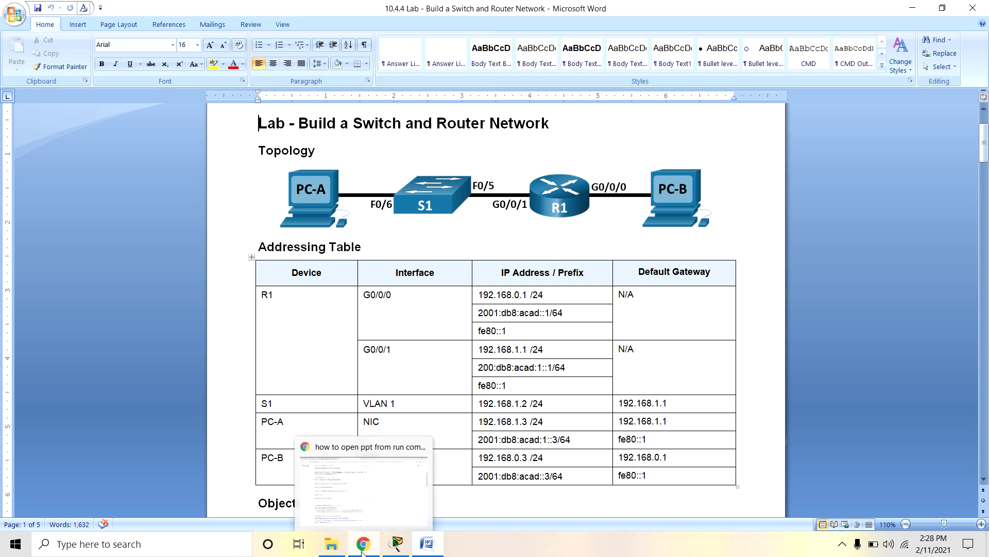
click(396, 545)
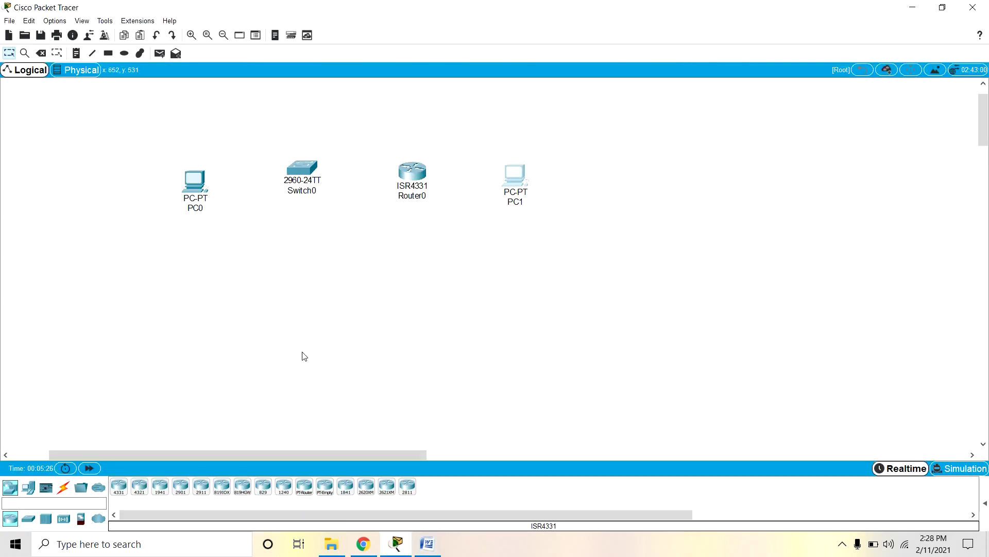
click(64, 488)
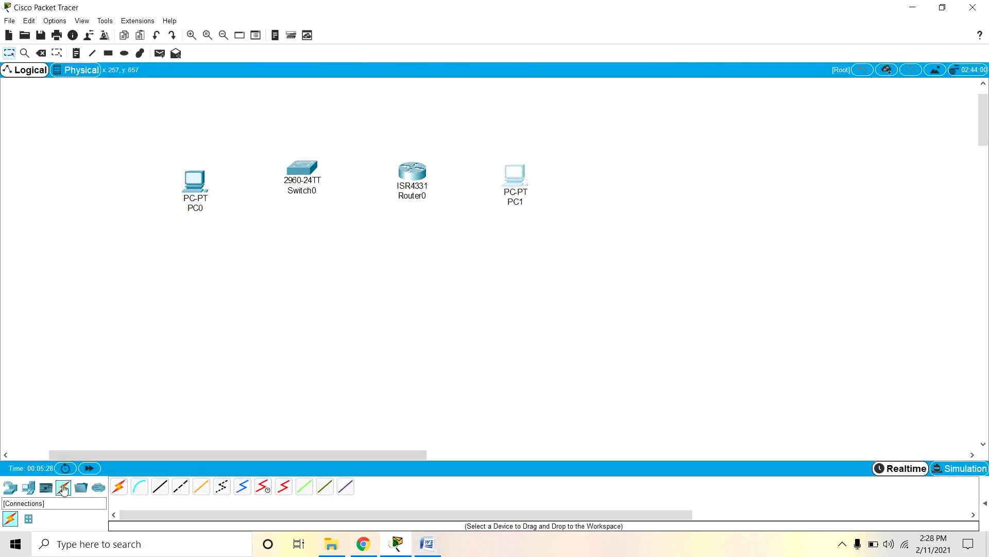
click(159, 486)
click(202, 186)
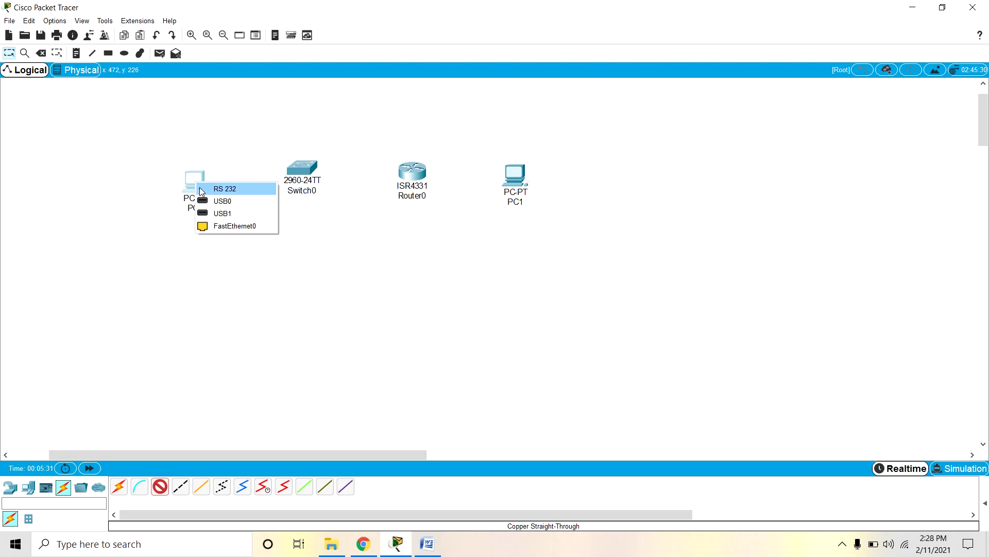
click(227, 225)
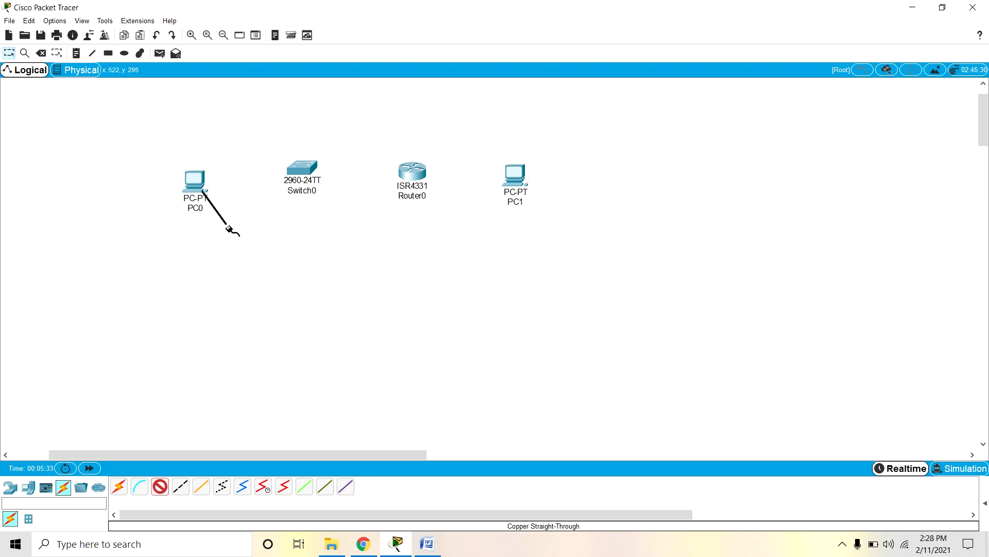
click(302, 171)
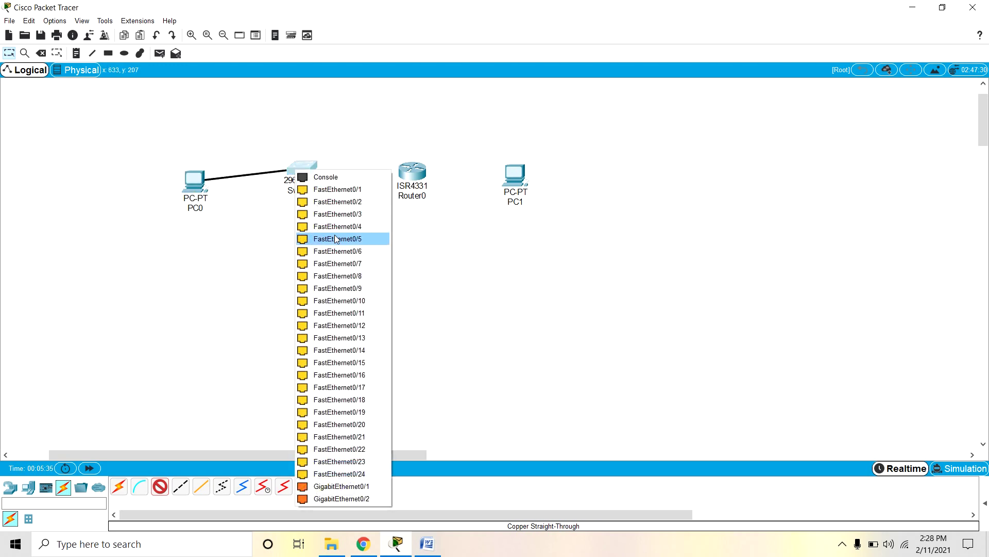
click(355, 256)
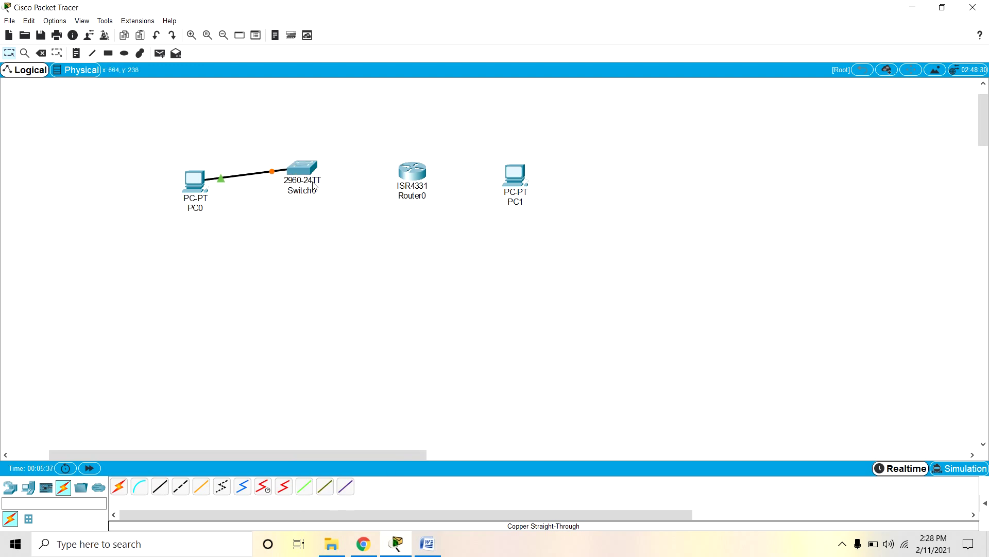
Step: Connect Switch0 FastEthernet0/5 to Router0 GigabitEthernet0/0/1 with a copper straight-through cable
click(160, 487)
click(309, 168)
click(354, 235)
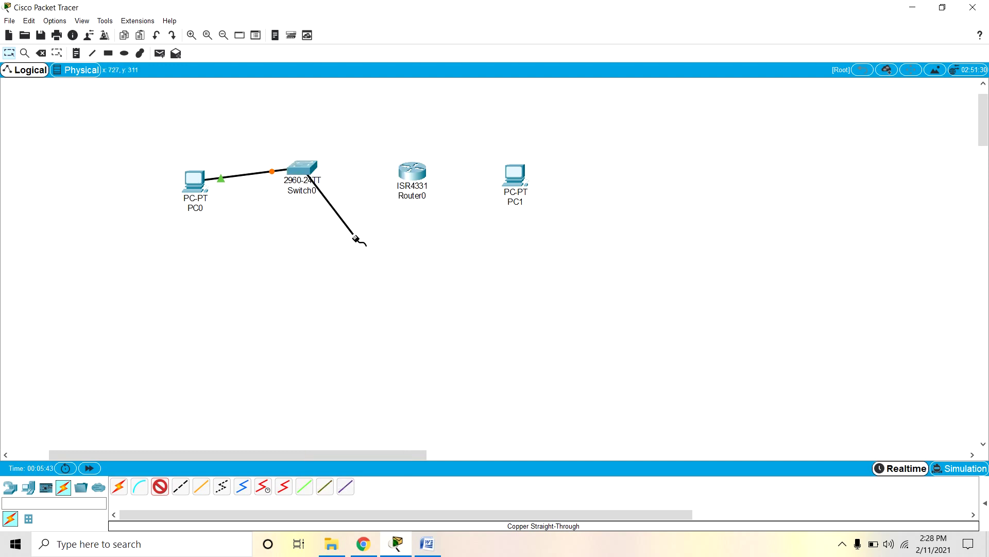
click(414, 174)
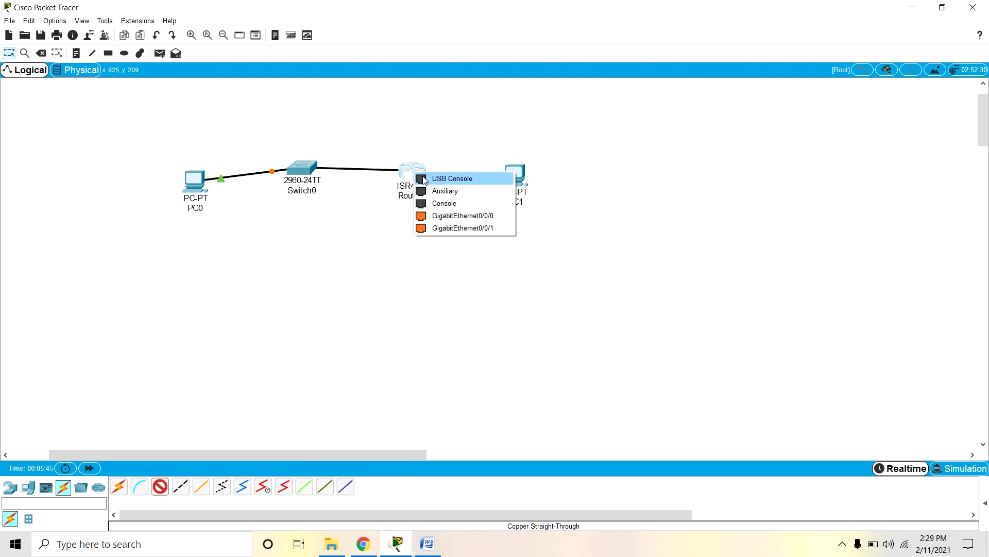
click(468, 227)
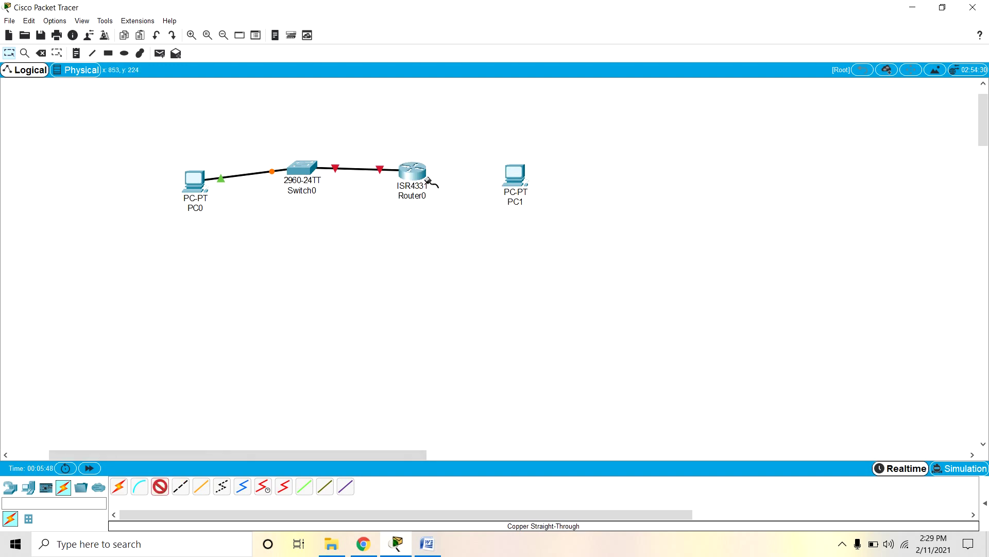
Step: Connect Router0 GigabitEthernet0/0/0 to PC1 FastEthernet0 with a copper straight-through cable
click(413, 169)
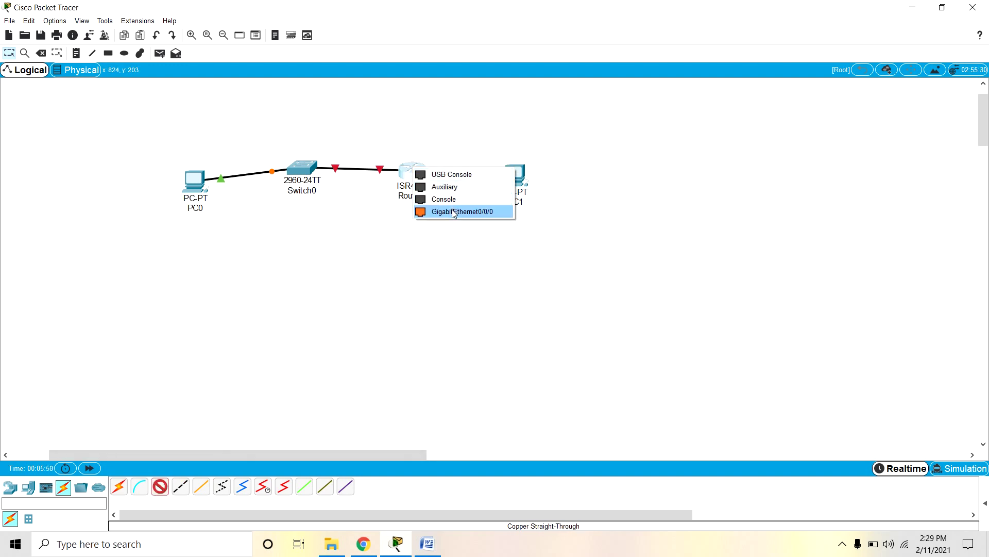
click(454, 212)
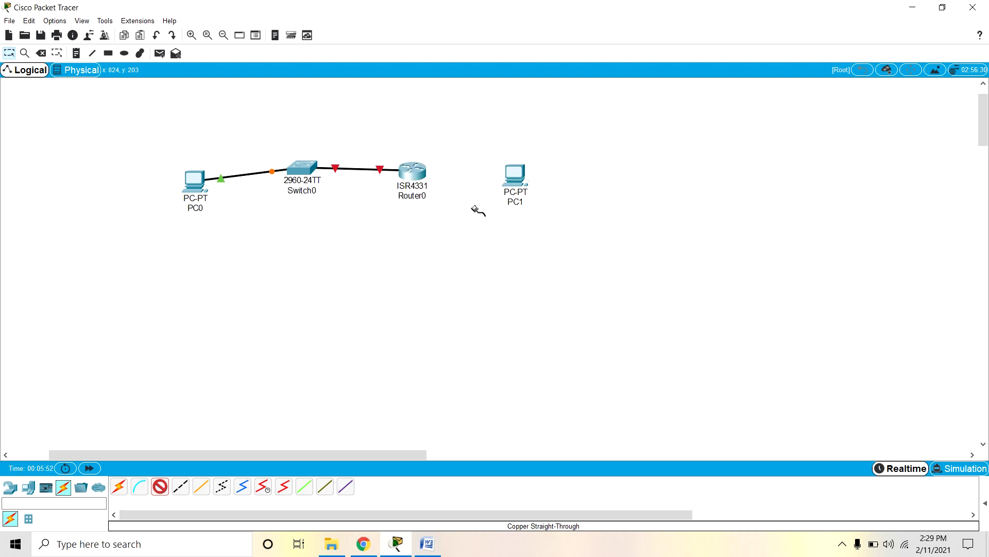
click(515, 175)
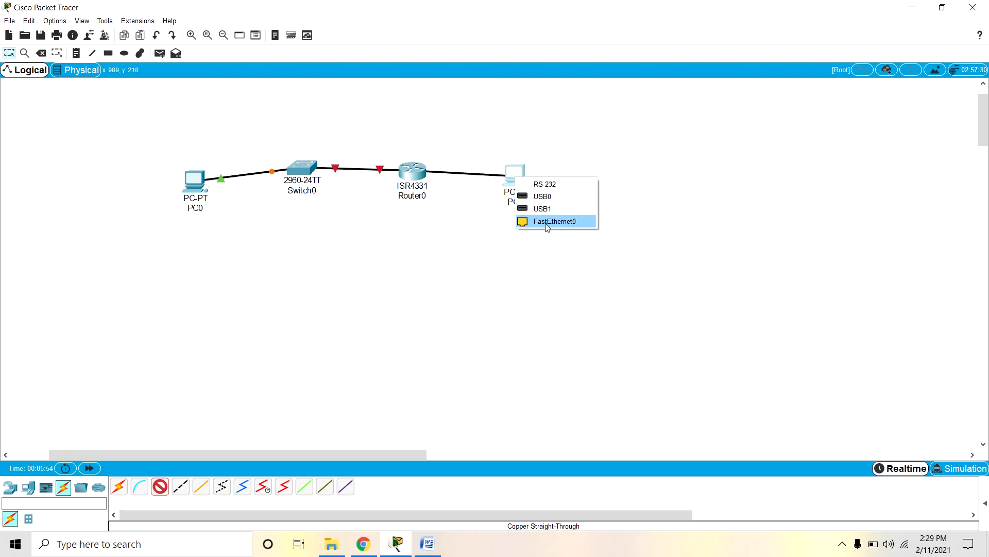
click(547, 222)
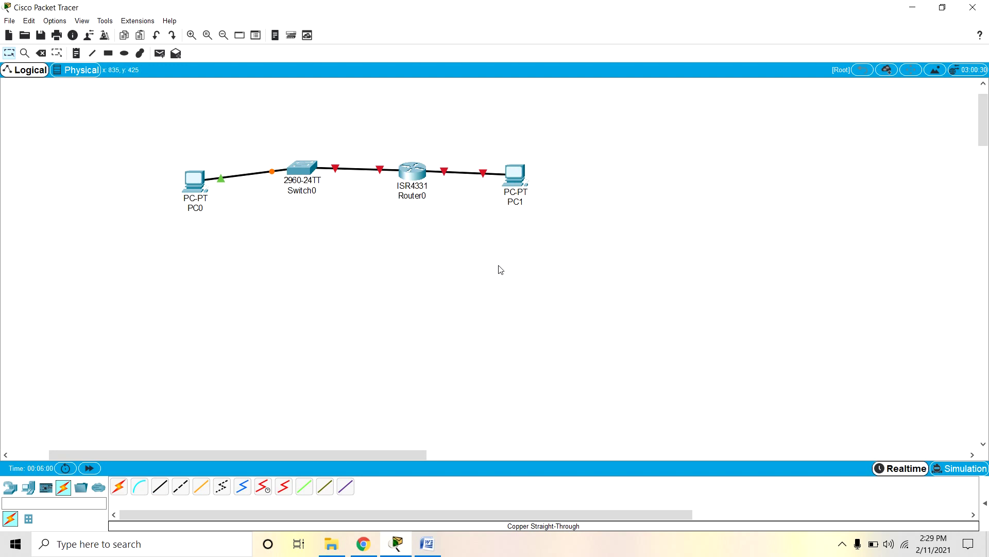
Step: Check the device names in the Word lab topology and rename the two PCs as PCA and PCB in Packet Tracer
click(428, 547)
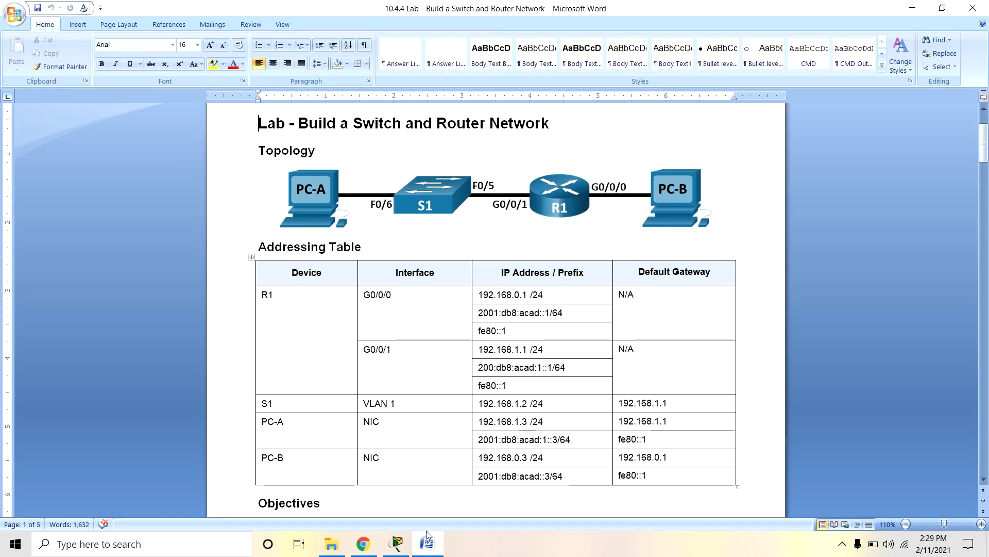
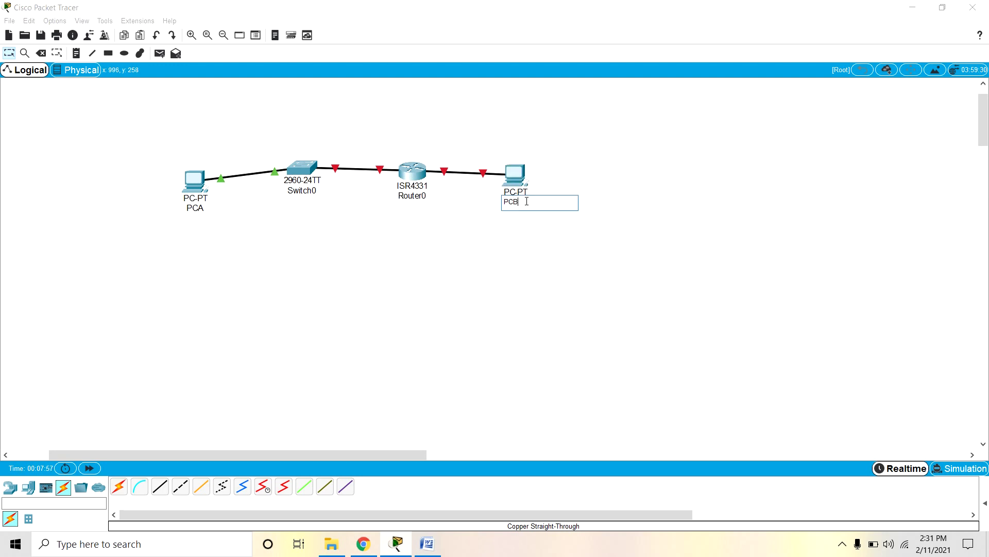
click(406, 301)
Step: Rename Router0 as R1 and Switch0 as S1
click(419, 196)
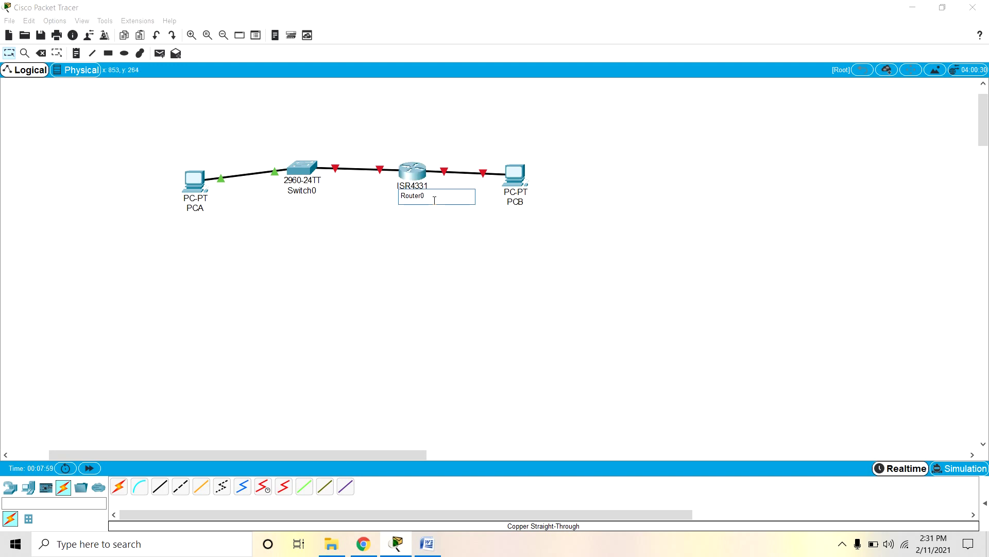
key(BackSpace)
key(BackSpace)
key(BackSpace)
key(BackSpace)
key(BackSpace)
key(BackSpace)
text(R1)
key(Return)
click(303, 192)
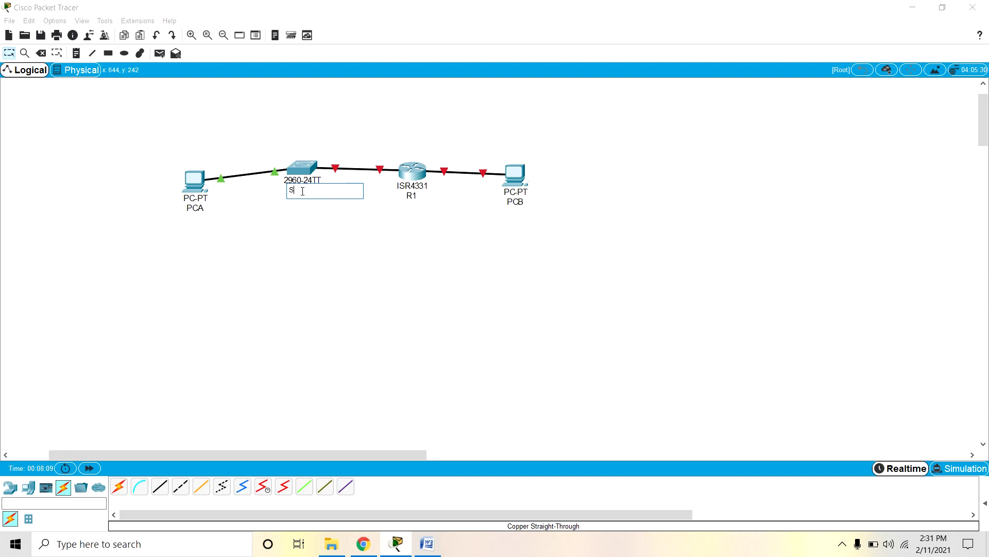
click(371, 282)
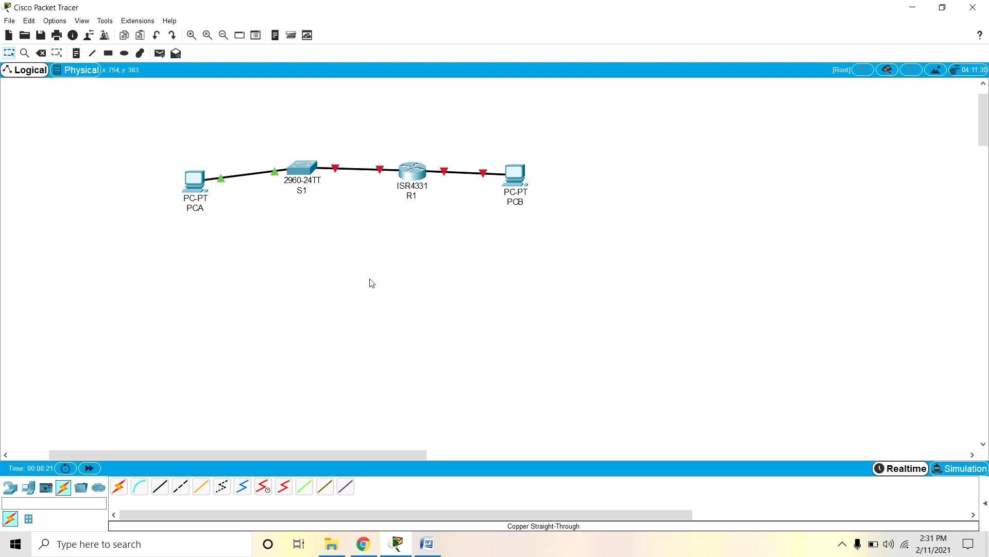
Step: Check the addressing table in the Word lab document and open PCA's IP configuration in Packet Tracer
click(428, 543)
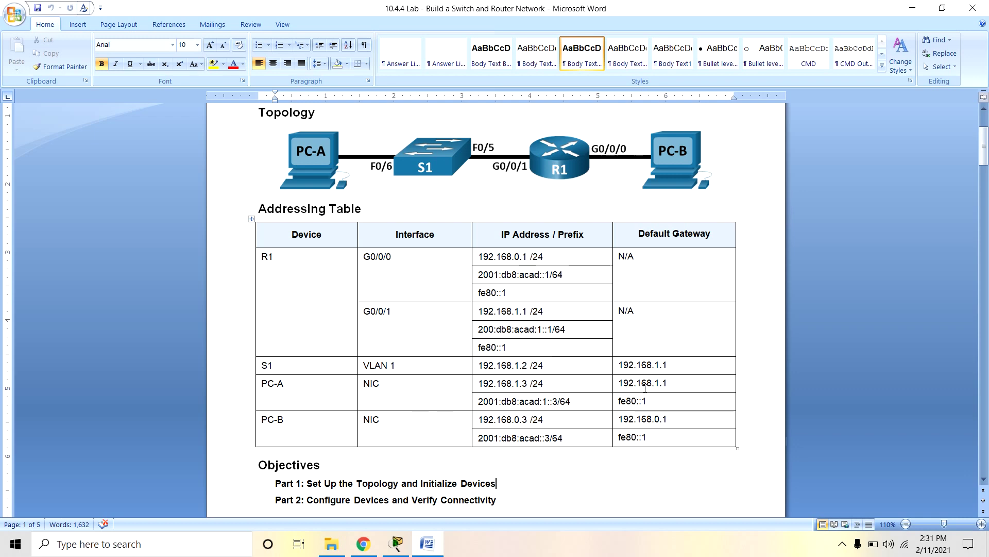
click(397, 543)
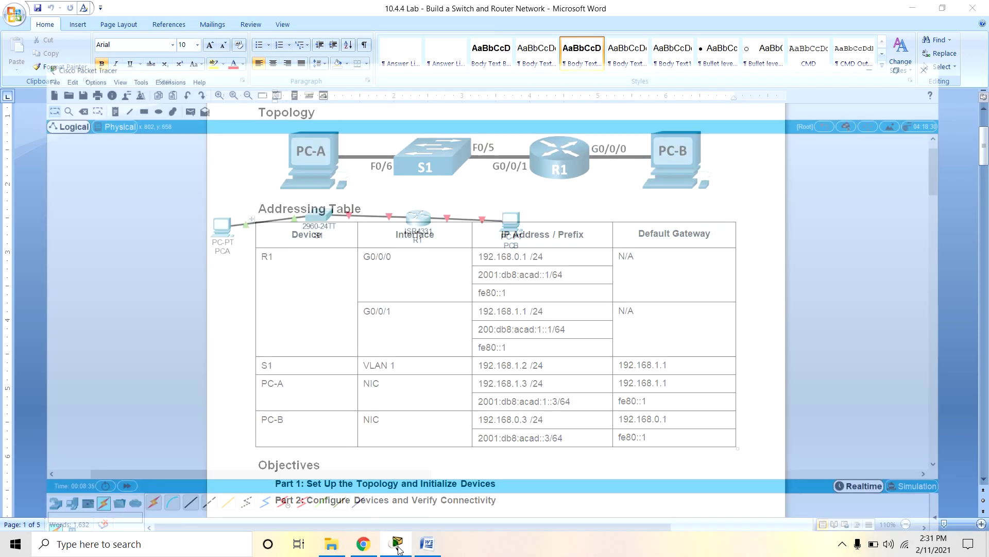
click(196, 187)
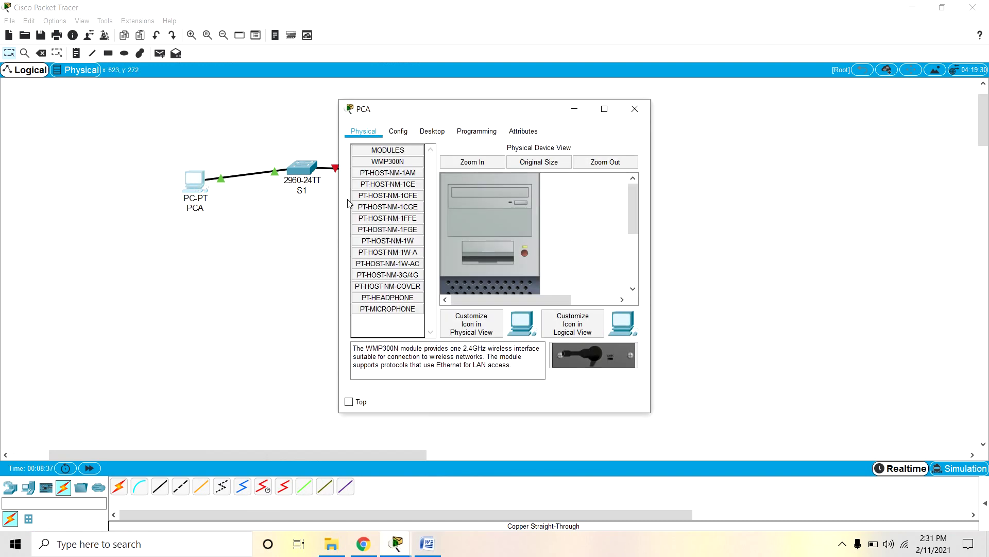
click(428, 132)
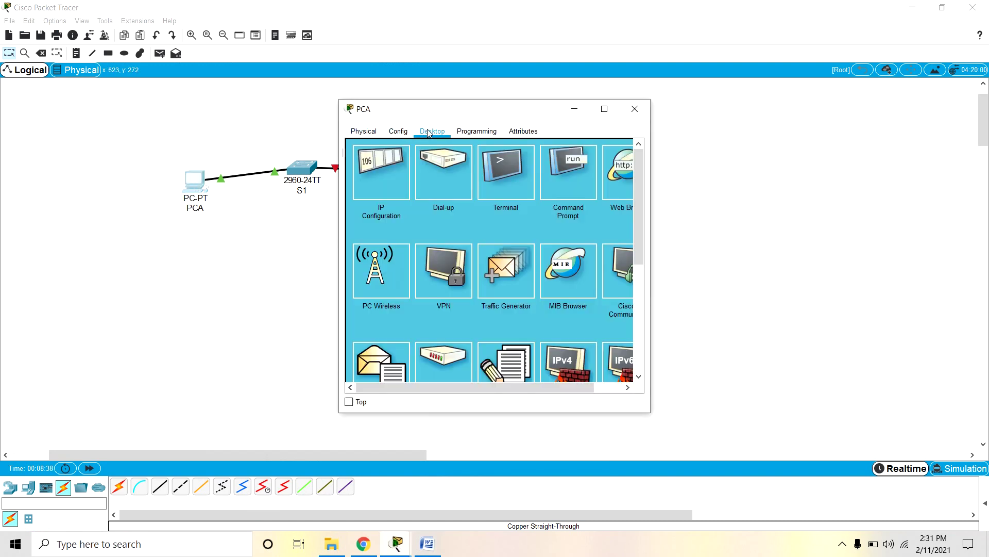
click(371, 181)
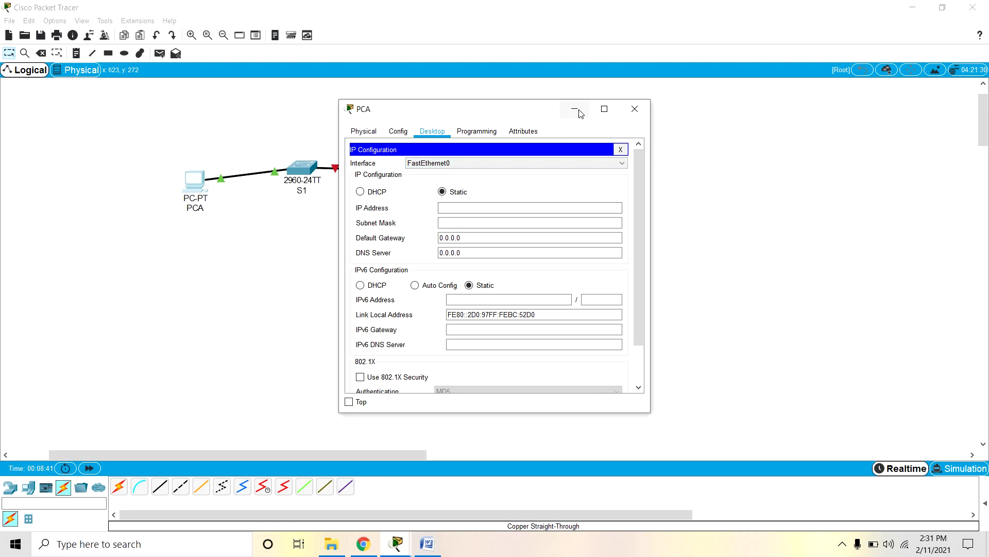
Step: Place PCA's configuration window over the Word lab document so the addressing table's address and gateway columns stay readable
click(426, 552)
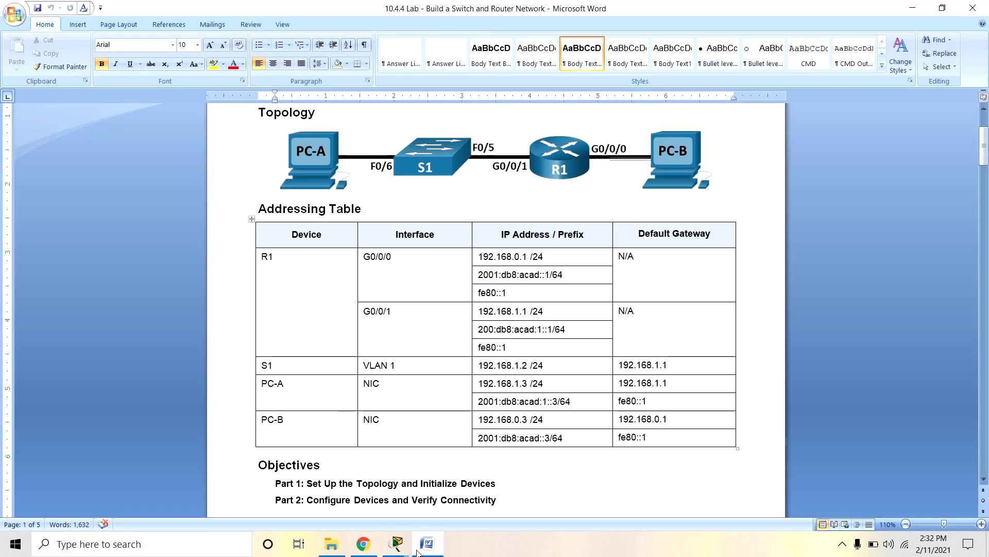
click(401, 543)
mouse_move(402, 540)
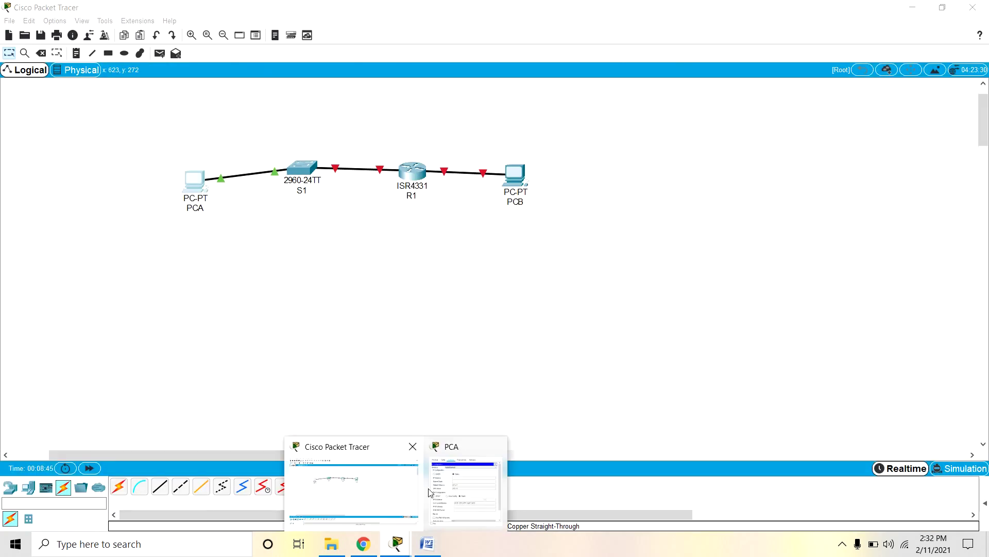
click(443, 474)
click(428, 547)
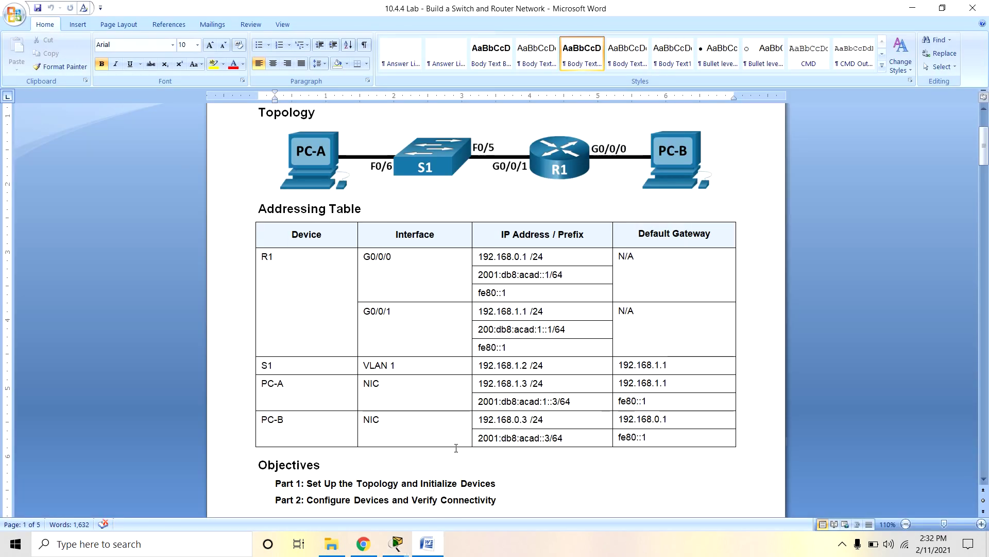
mouse_move(397, 542)
click(444, 487)
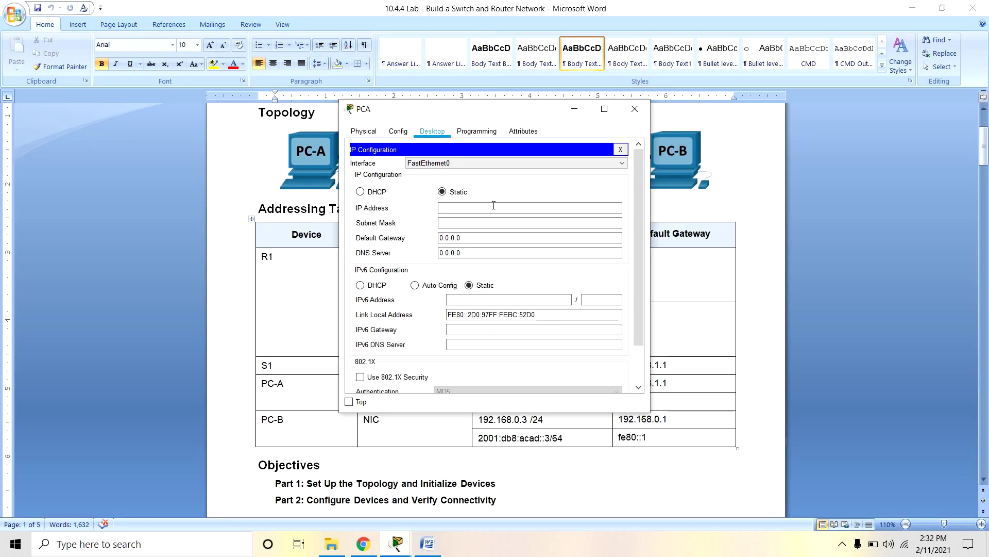
drag(495, 114, 173, 114)
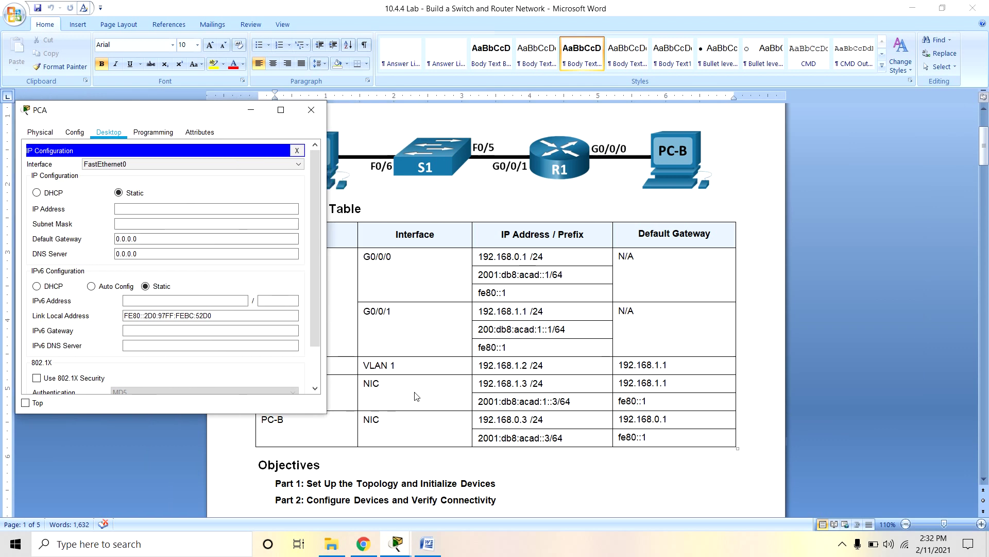
Step: Copy PC-A's IPv4 address from the Word addressing table and set PCA's IP address to 192.168.1.3 with subnet mask 255.255.255.0
click(505, 395)
drag(480, 384, 544, 384)
key(ctrl+c)
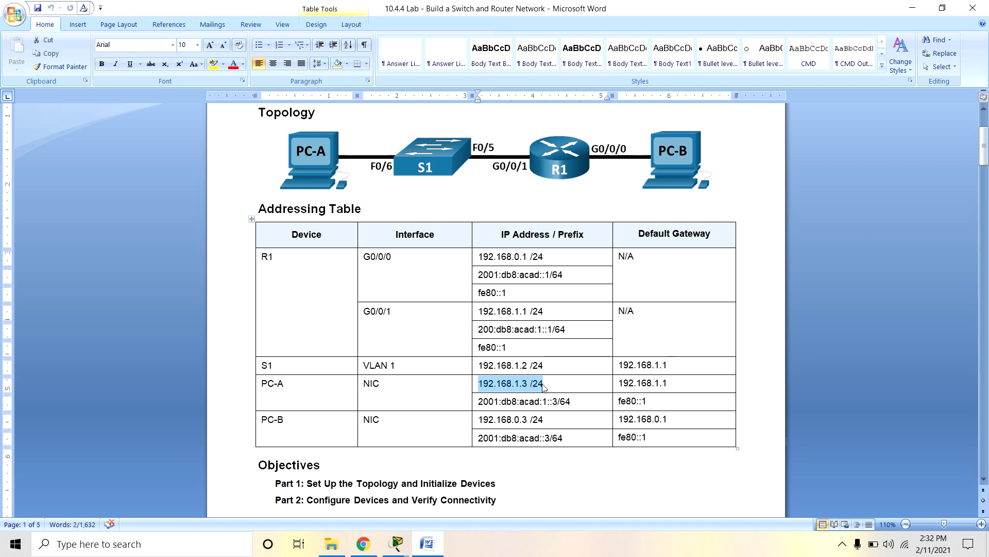
mouse_move(396, 543)
click(447, 480)
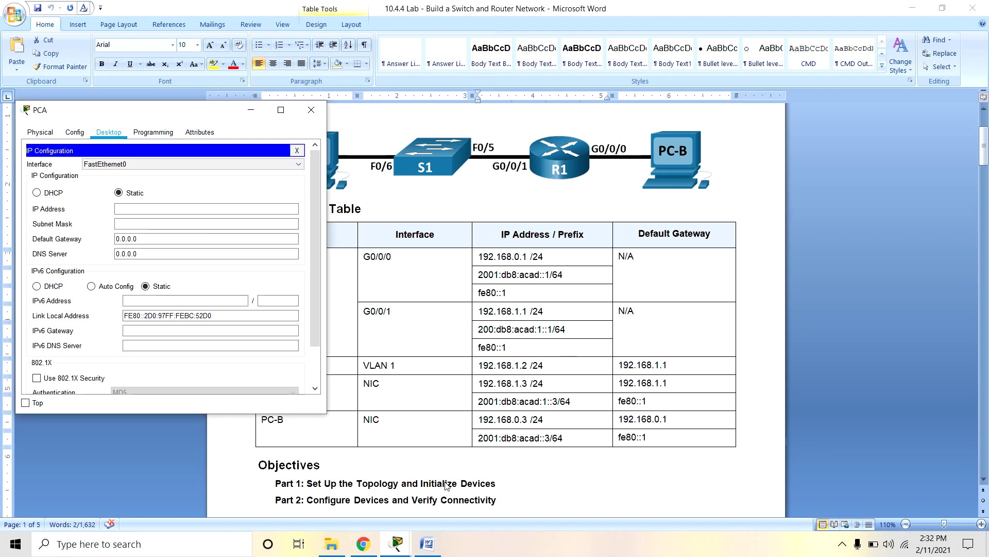
click(182, 210)
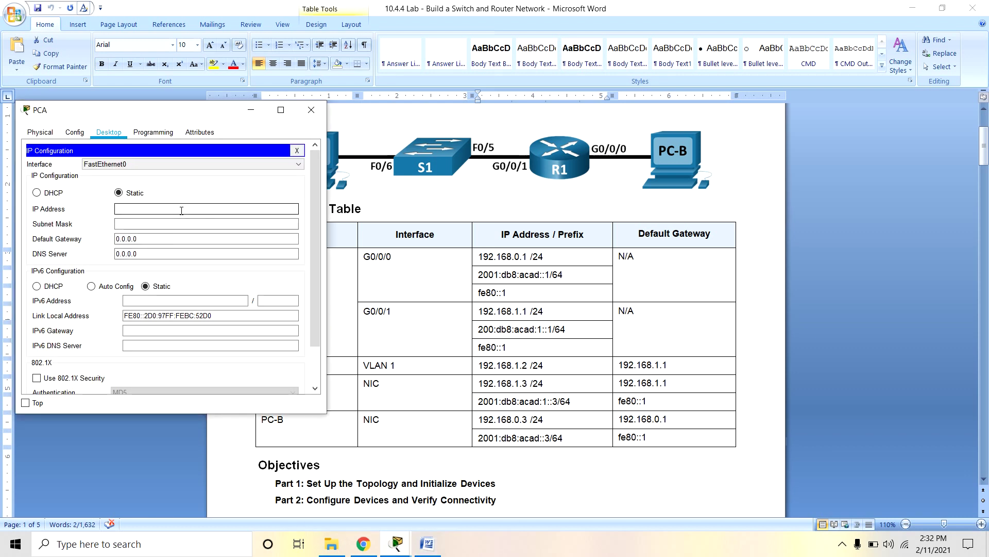
key(ctrl+v)
key(BackSpace)
key(BackSpace)
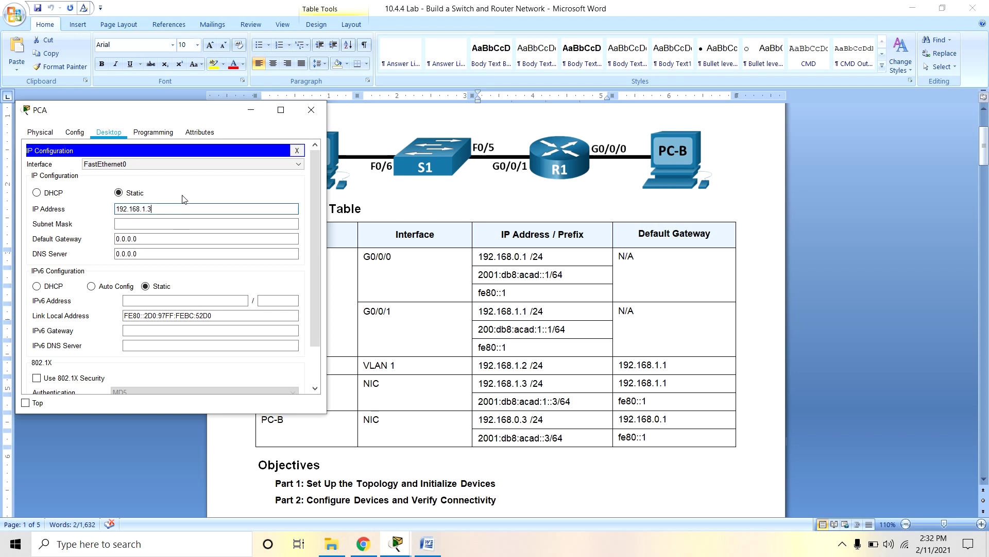
key(Tab)
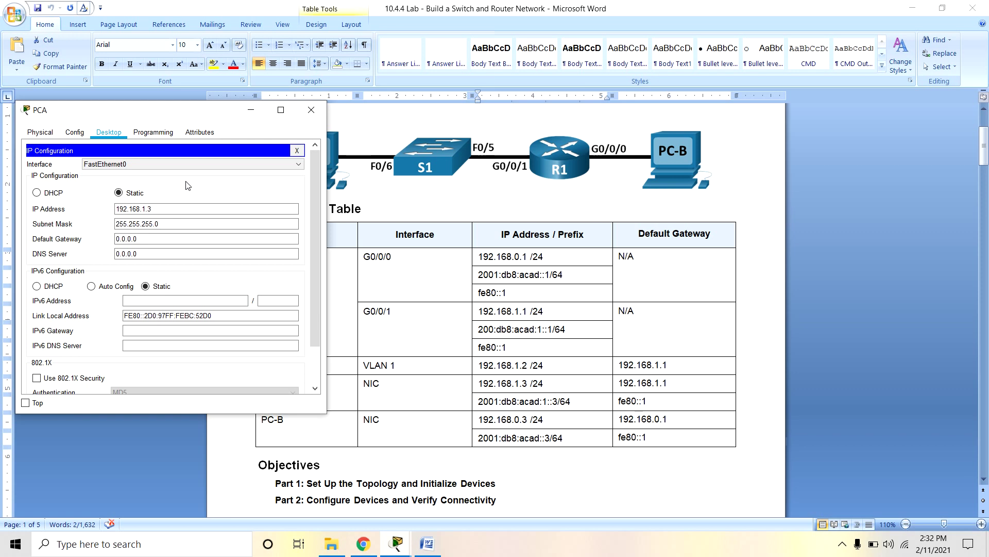
Step: Copy PC-A's IPv4 gateway from the Word addressing table and set PCA's default gateway to 192.168.1.1
click(625, 366)
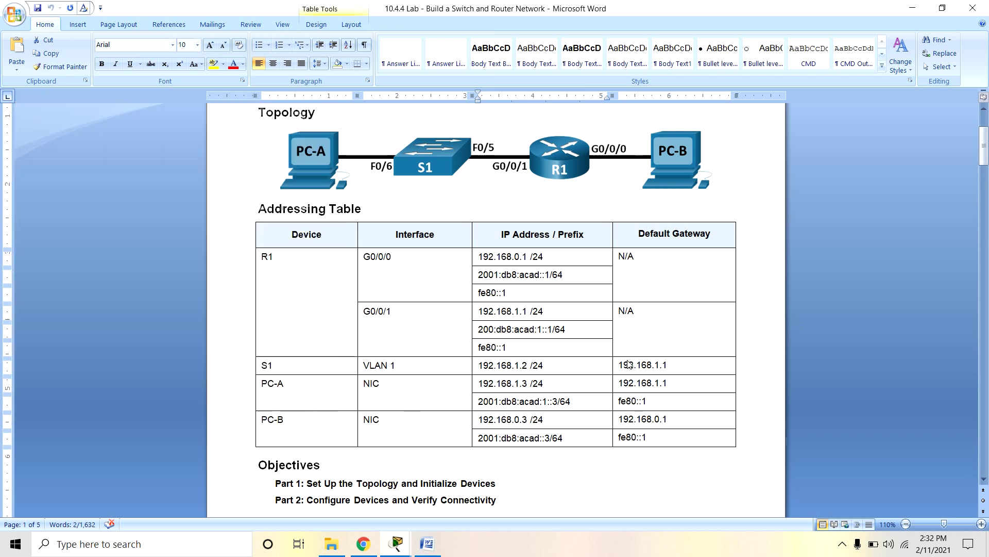
drag(619, 365, 669, 383)
key(ctrl+c)
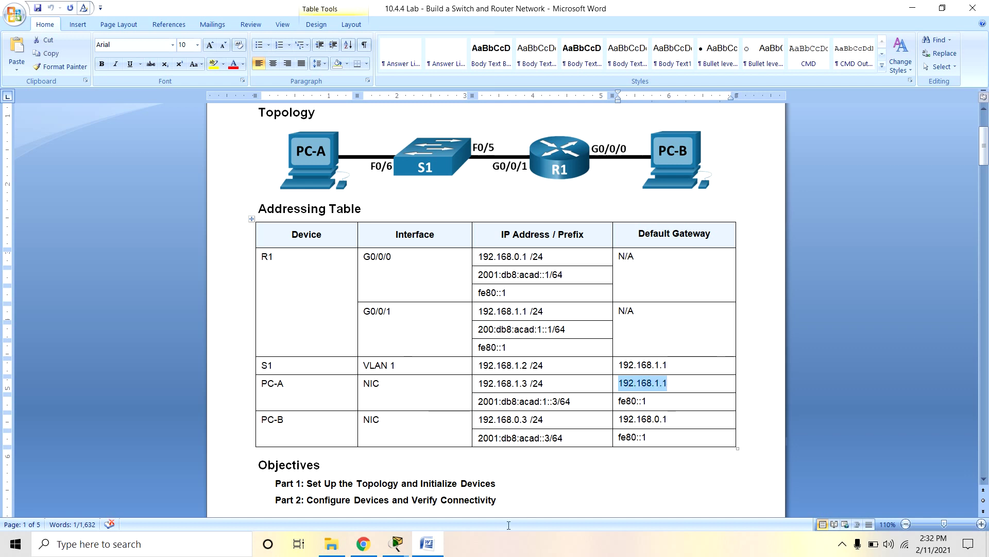
mouse_move(396, 544)
click(460, 495)
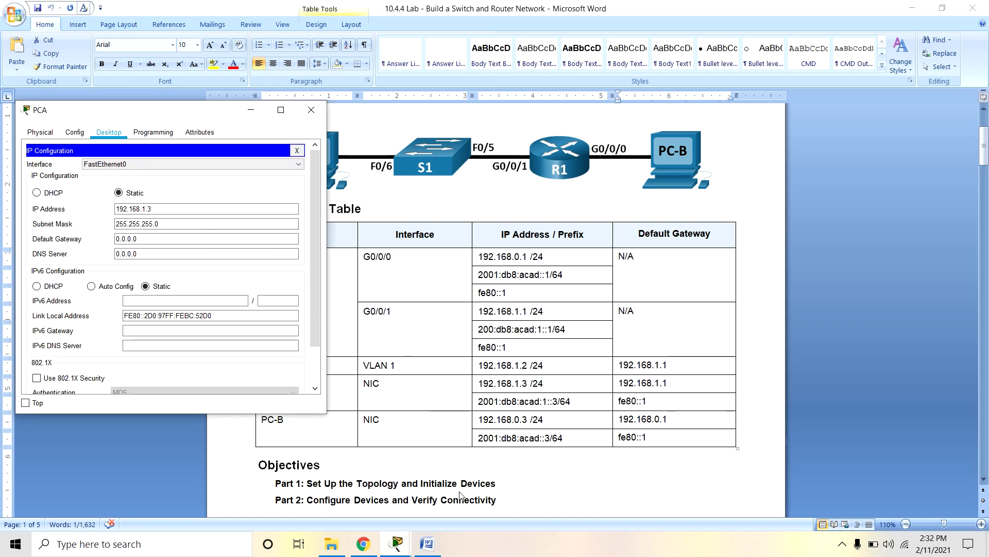
drag(142, 239, 106, 237)
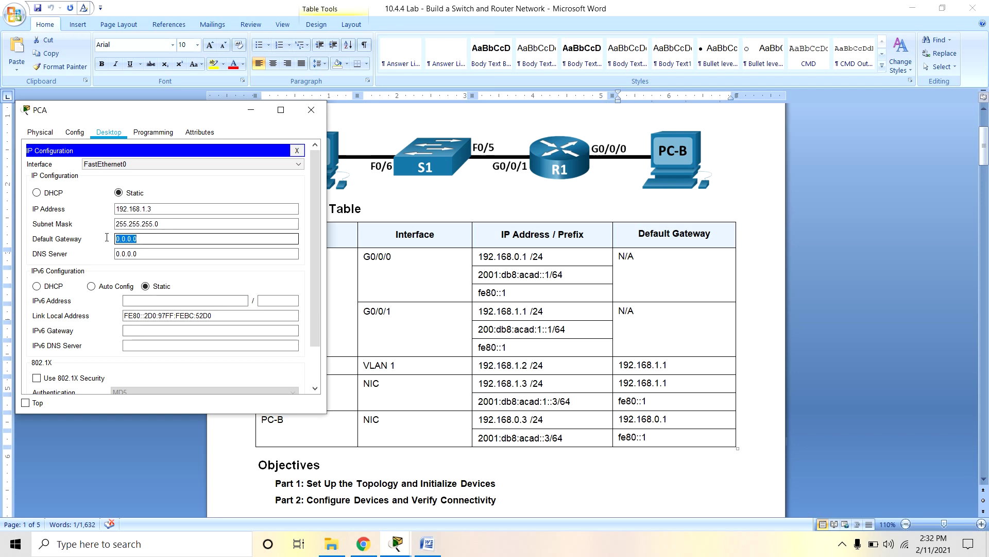
key(ctrl+v)
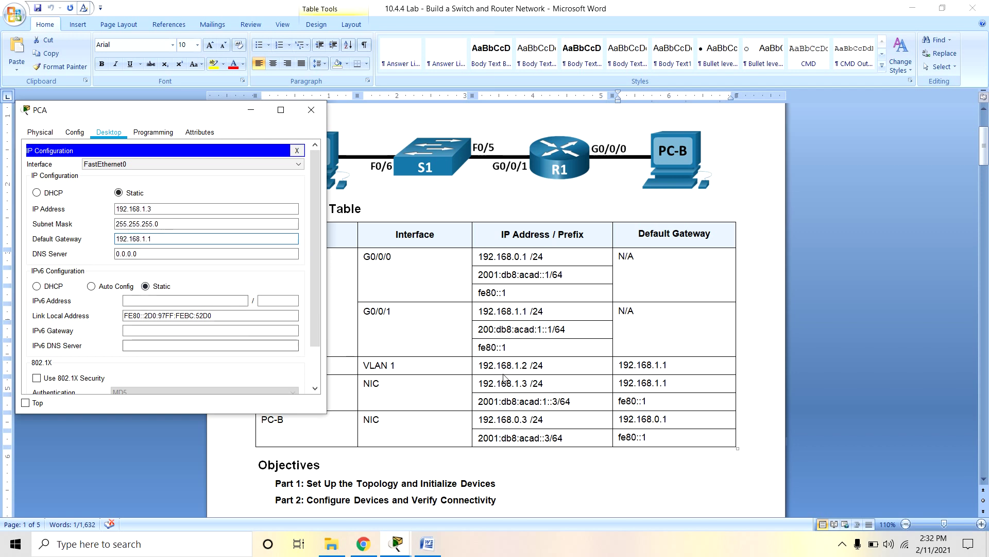
Step: Copy PC-A's IPv6 address from the Word addressing table and set PCA's IPv6 address to 2001:db8:acad:1::3 with prefix length 64
key(alt+Tab)
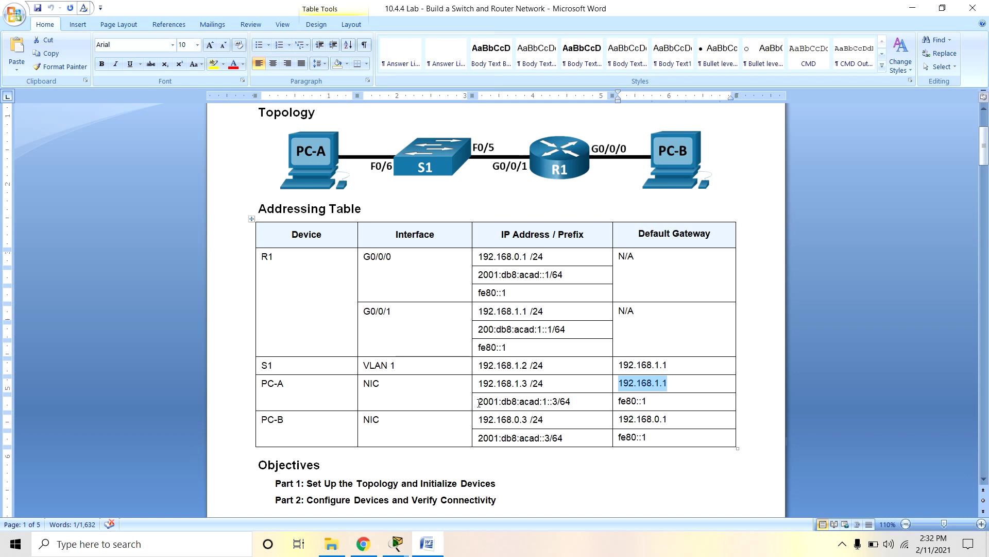
drag(478, 402, 571, 404)
key(ctrl+c)
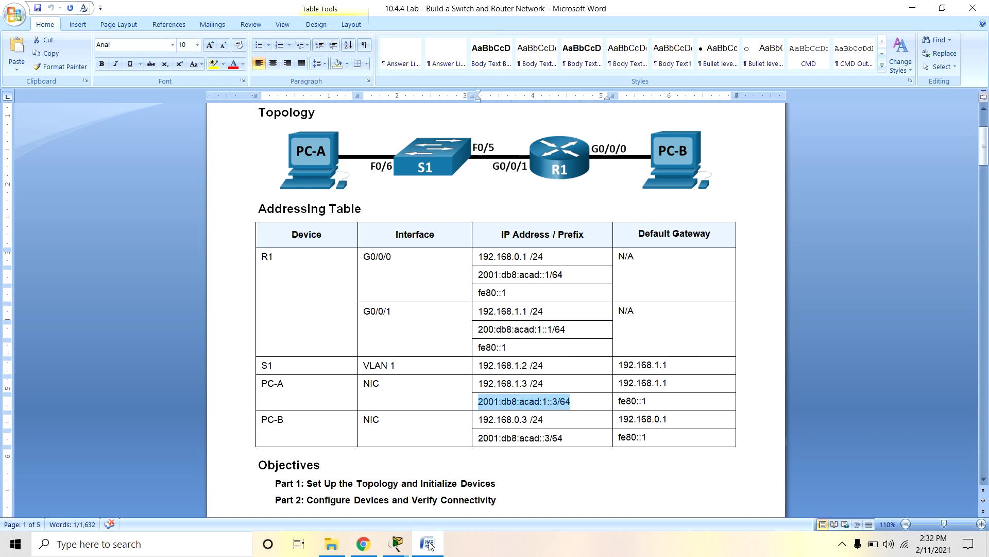
click(396, 543)
click(434, 495)
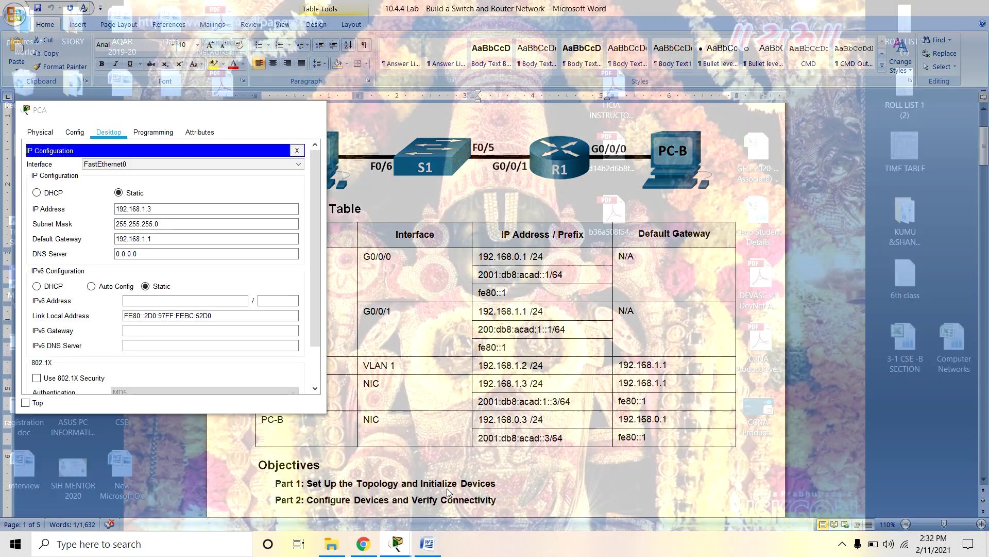
click(138, 300)
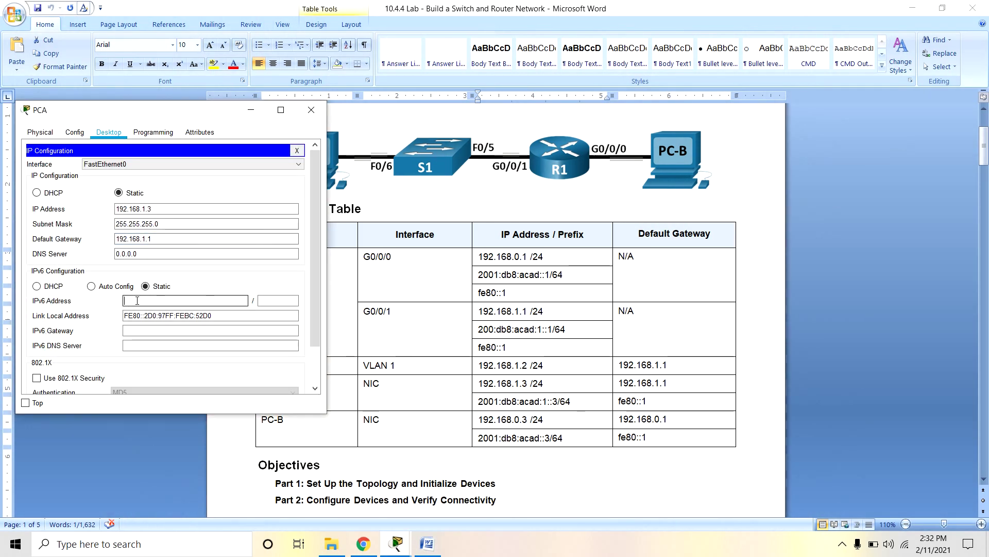
key(ctrl+v)
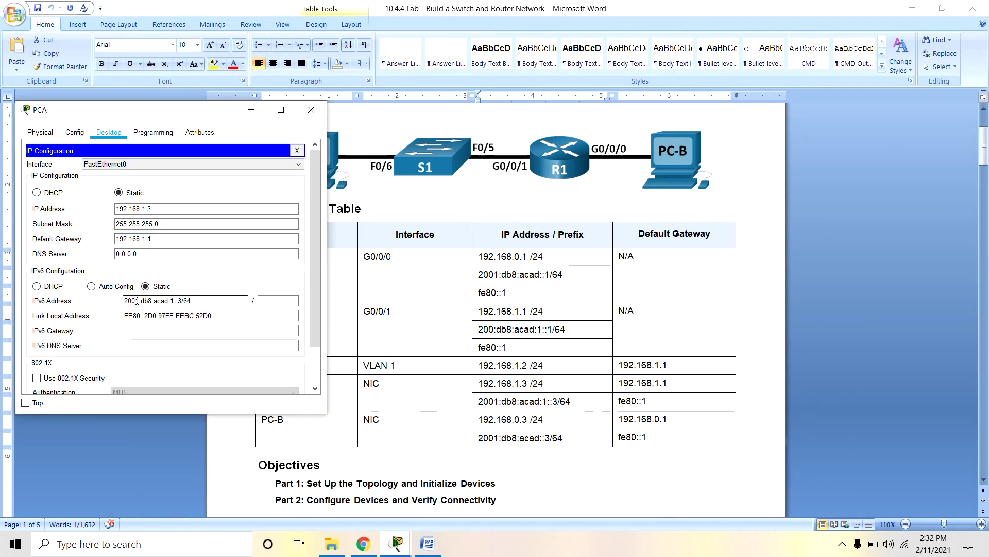
key(BackSpace)
click(292, 300)
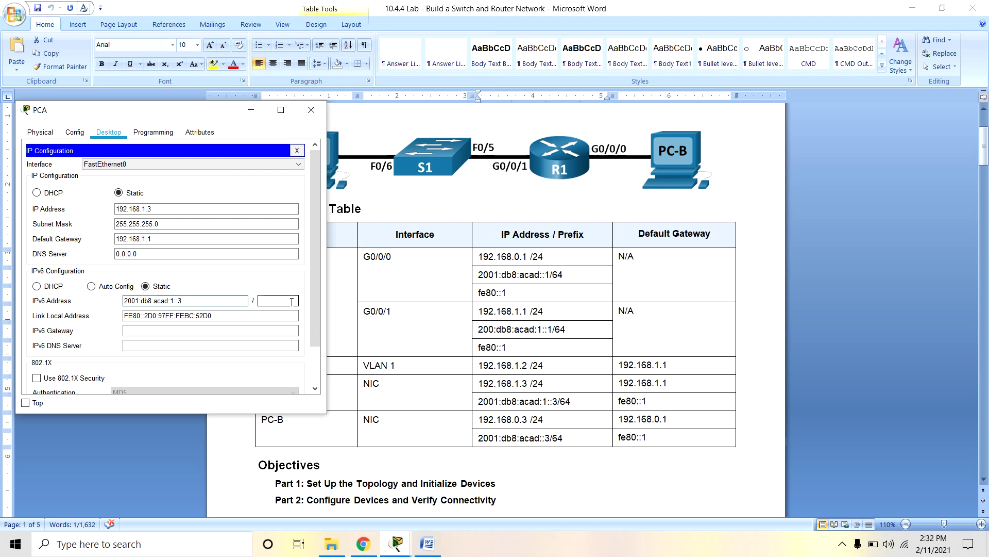
text(64)
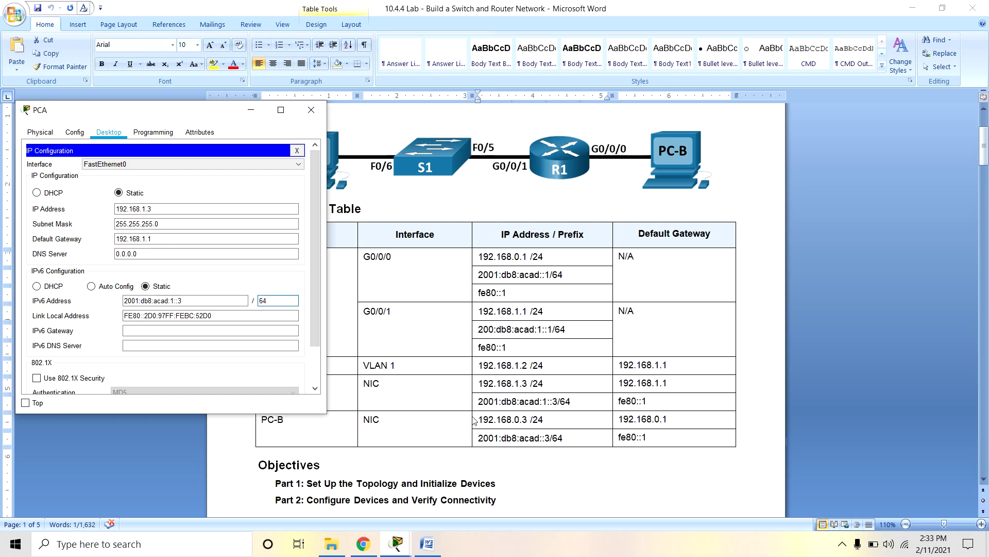
Step: Copy PC-A's IPv6 gateway from the Word addressing table, set PCA's IPv6 gateway to fe80::1 and minimize PCA's window
double_click(626, 401)
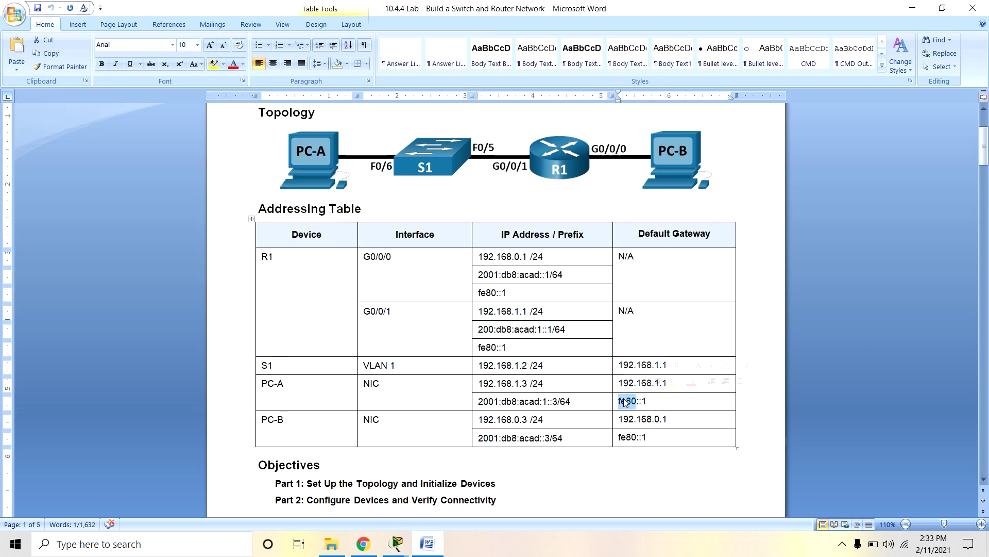
key(shift+Right)
key(shift+Right)
key(shift+Right)
key(ctrl+c)
click(398, 543)
click(452, 492)
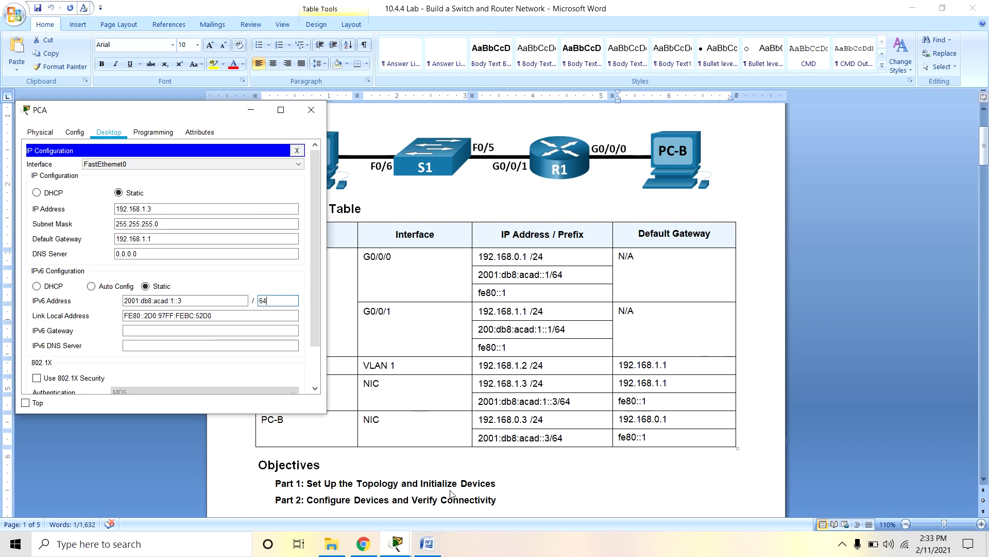
click(138, 329)
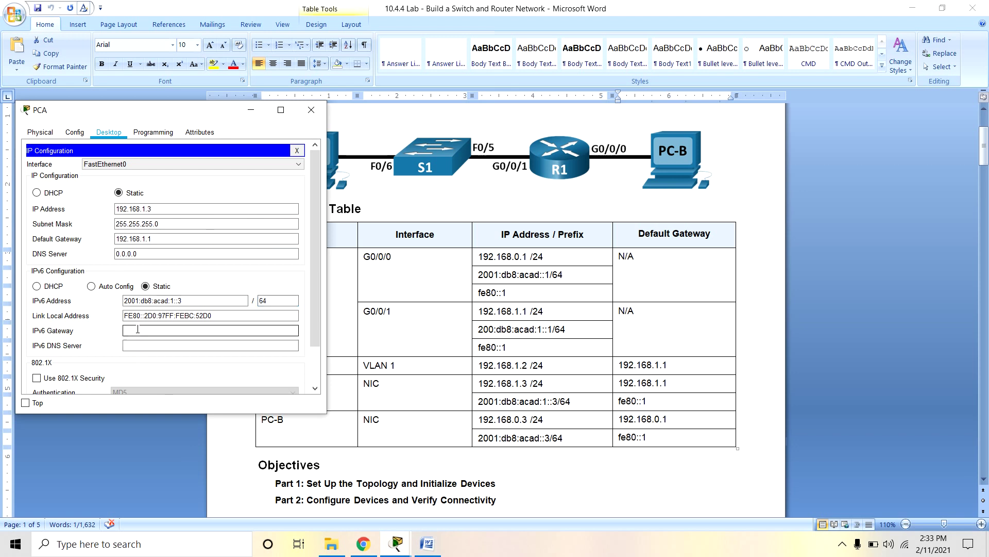
key(ctrl+v)
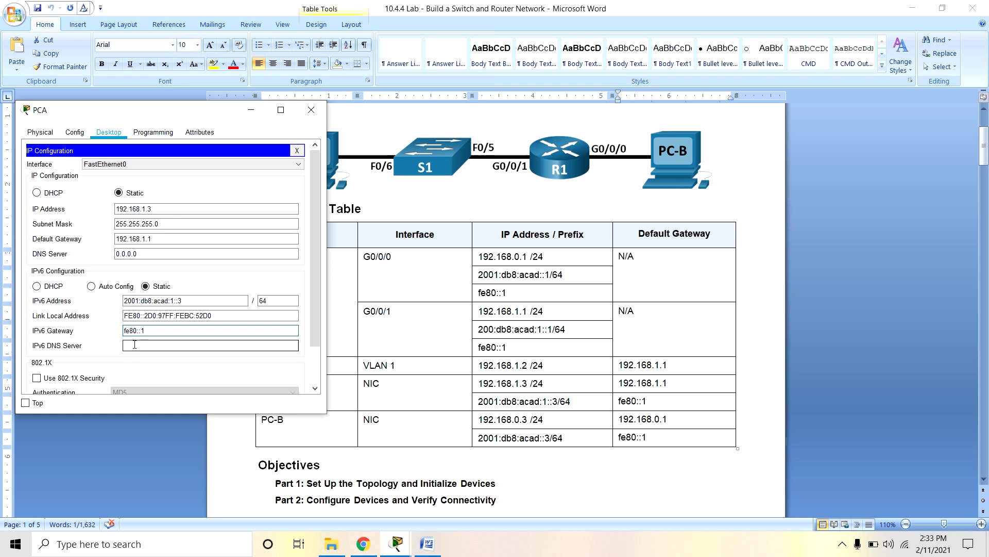
click(249, 113)
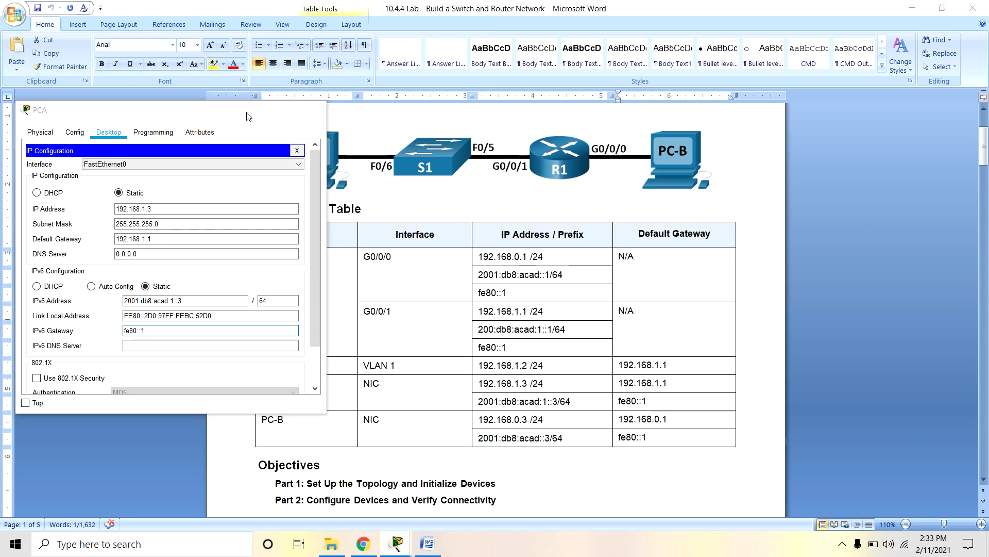
Step: Switch to the Packet Tracer topology and open the IP Configuration of PCB
mouse_move(397, 542)
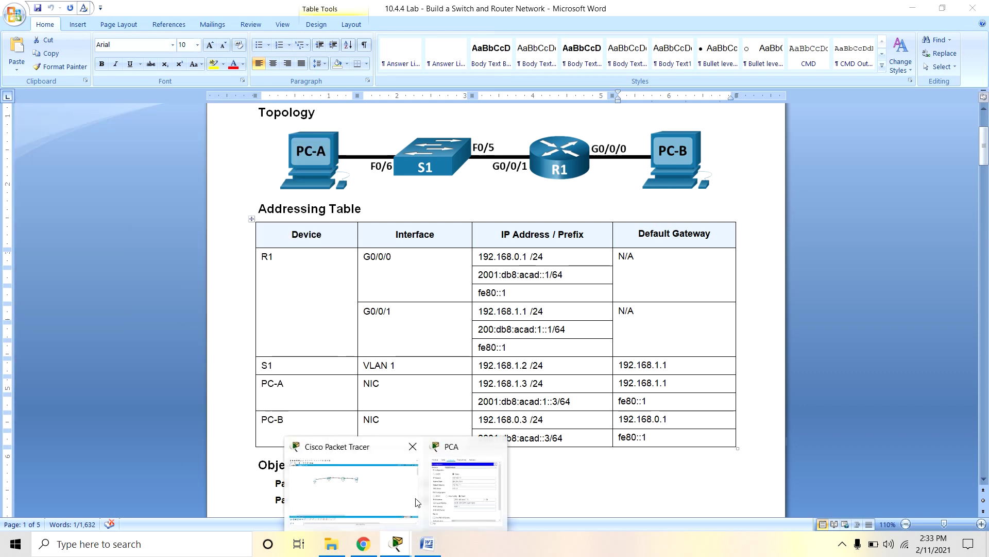
click(417, 503)
click(508, 176)
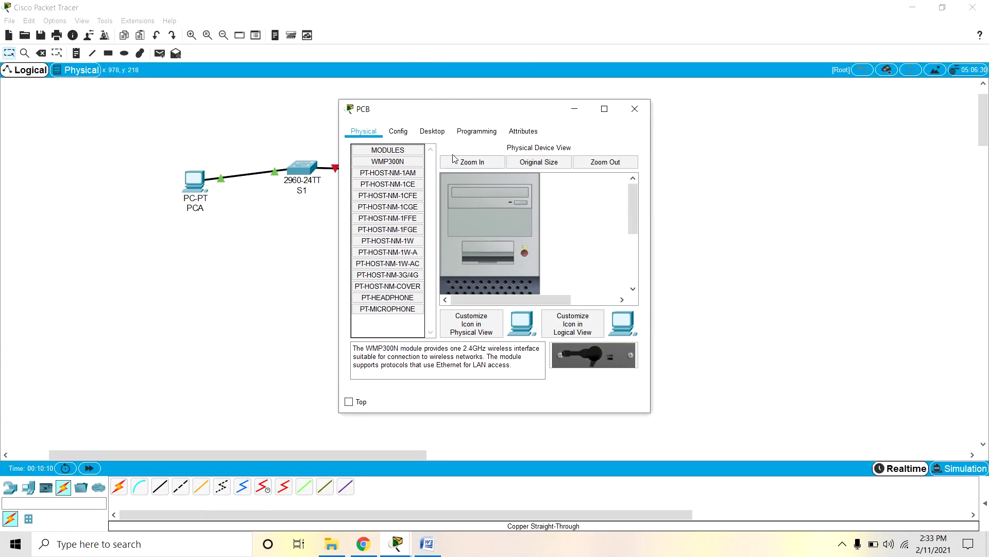
click(432, 131)
click(382, 166)
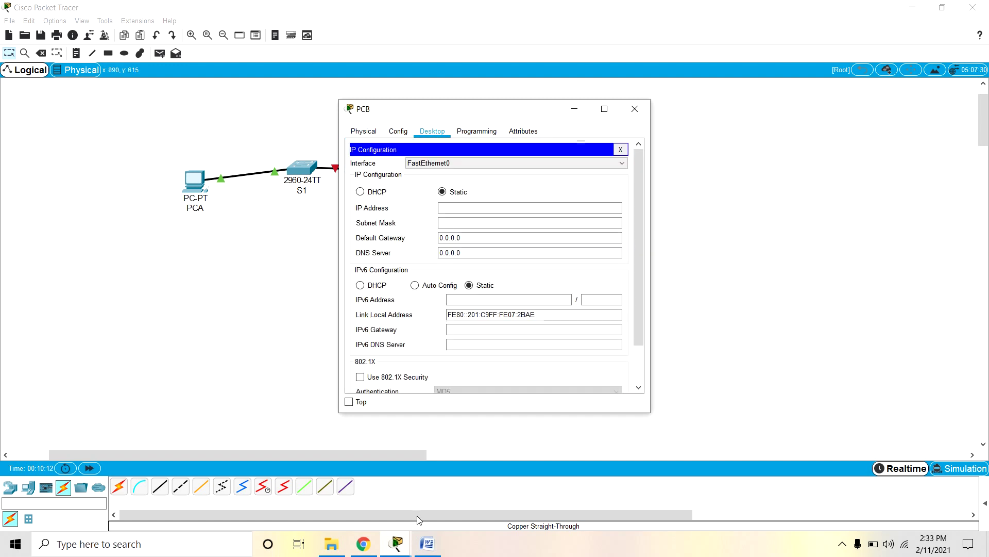
Step: Copy PC-B's IPv4 address from the Word addressing table and set PCB's IP address to 192.168.0.3 with subnet mask 255.255.255.0
click(427, 543)
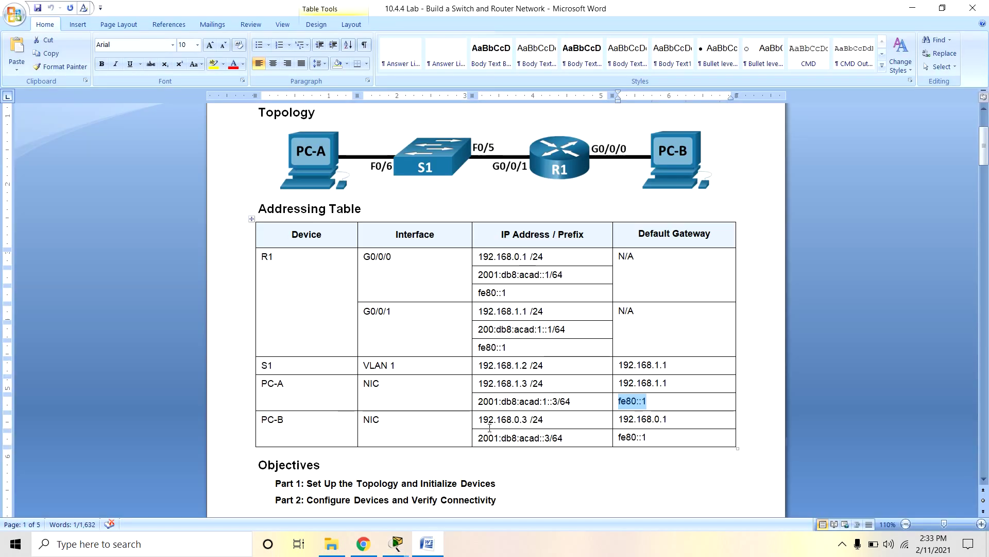
drag(479, 420, 544, 420)
key(ctrl+c)
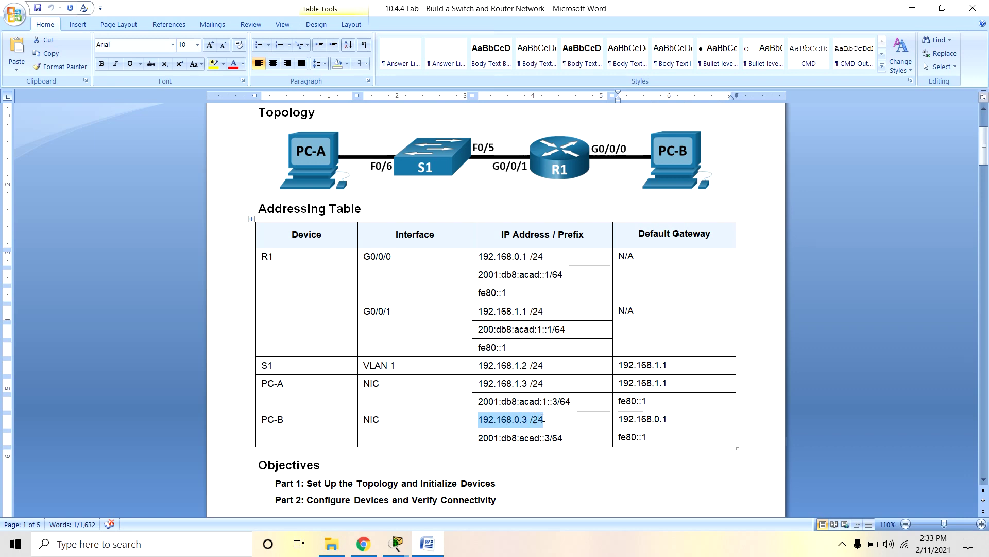
click(439, 544)
click(448, 206)
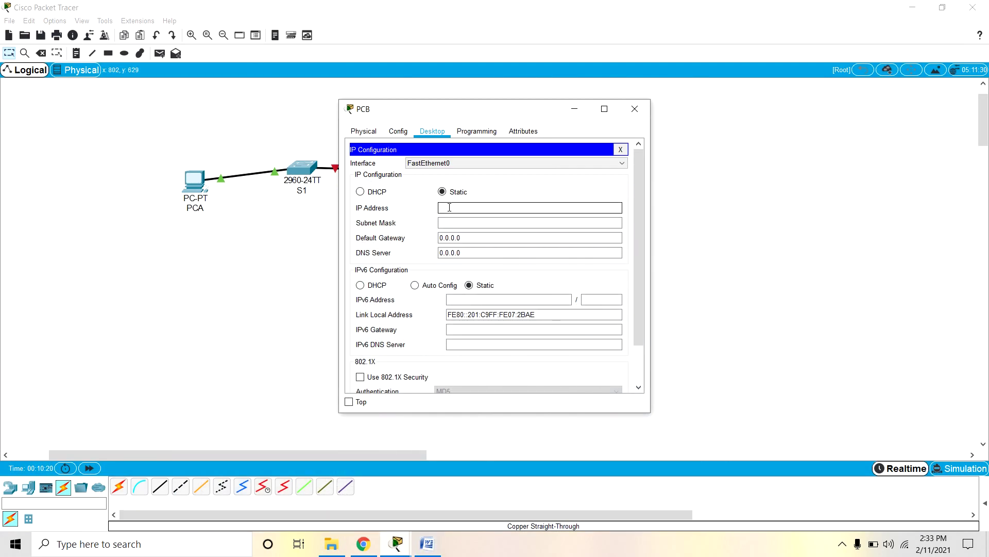
key(ctrl+v)
key(Tab)
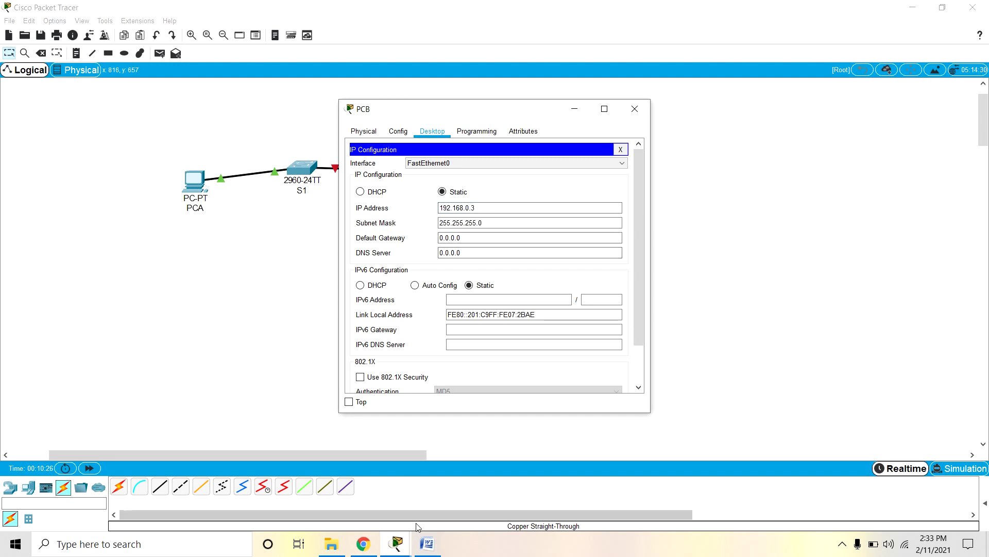
Step: Select PC-B's IPv4 gateway in the Word addressing table and set PCB's default gateway to 192.168.0.1
click(427, 544)
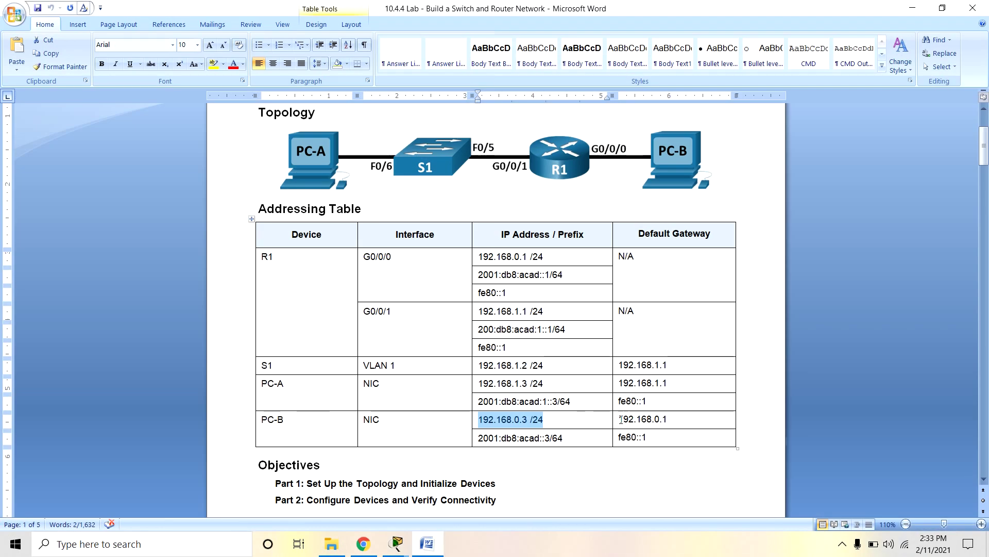
drag(621, 419, 668, 418)
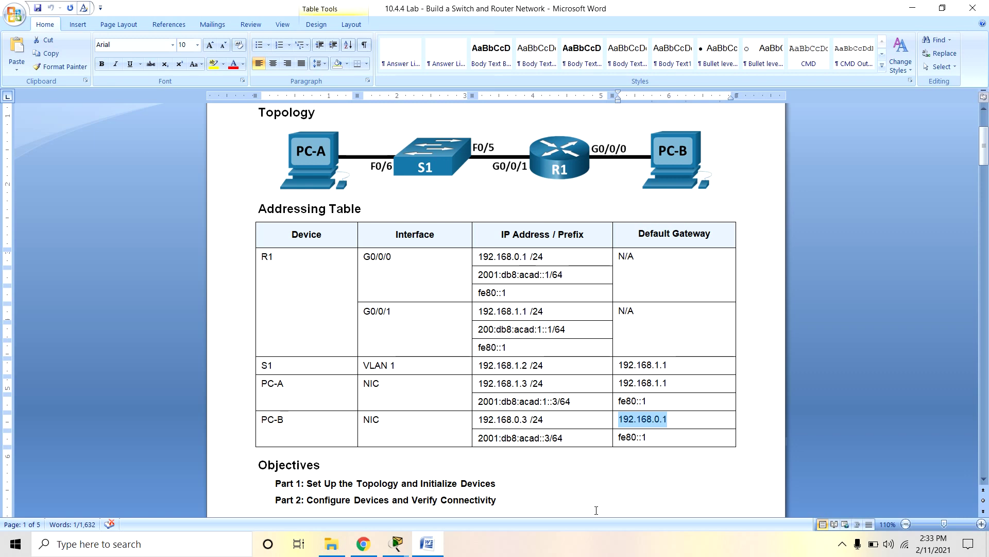
click(397, 544)
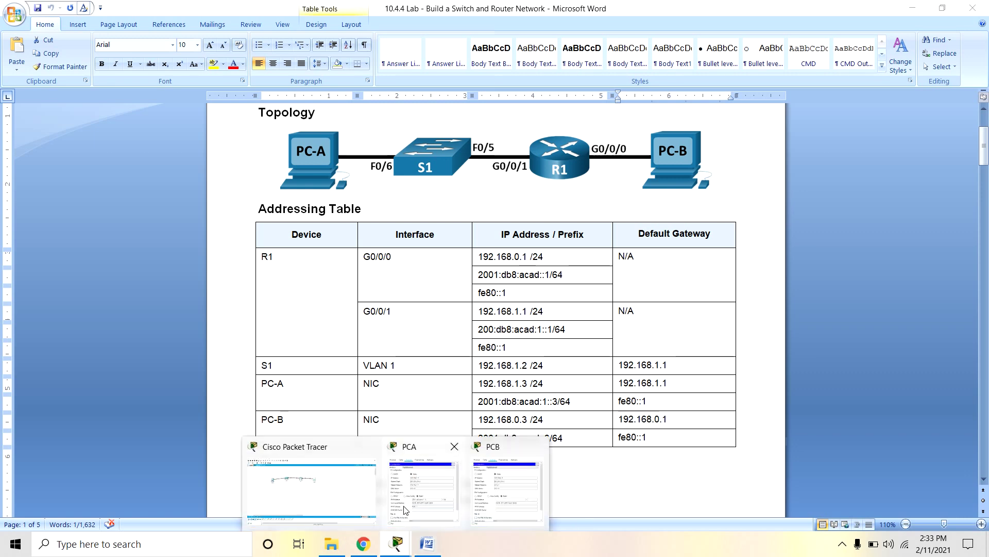
click(330, 493)
click(397, 544)
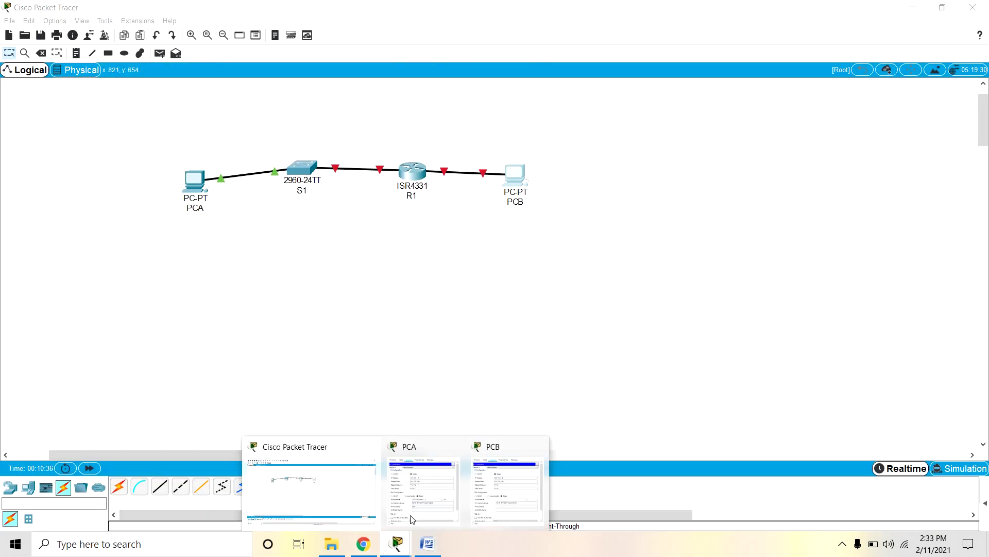
click(508, 489)
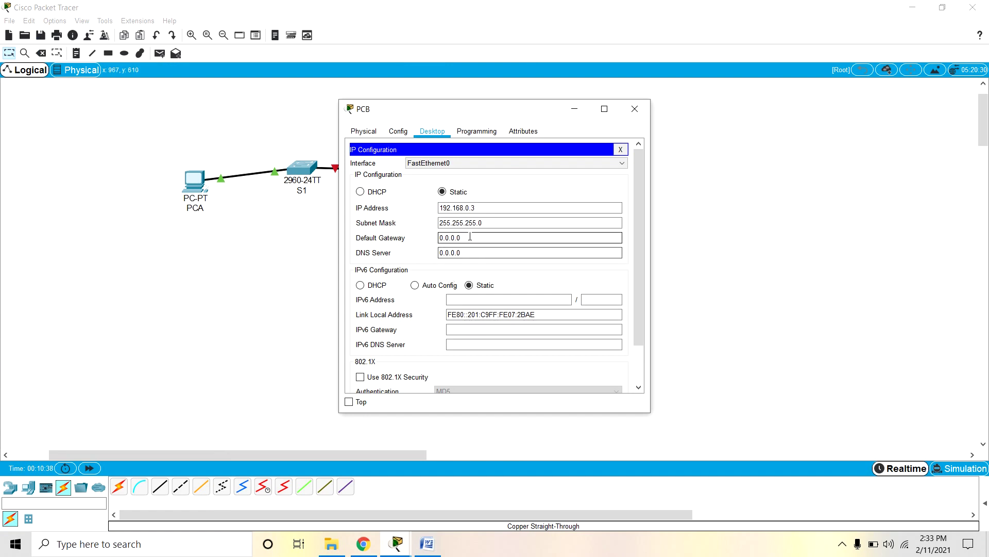
drag(469, 238, 427, 237)
text(192.168.0.1)
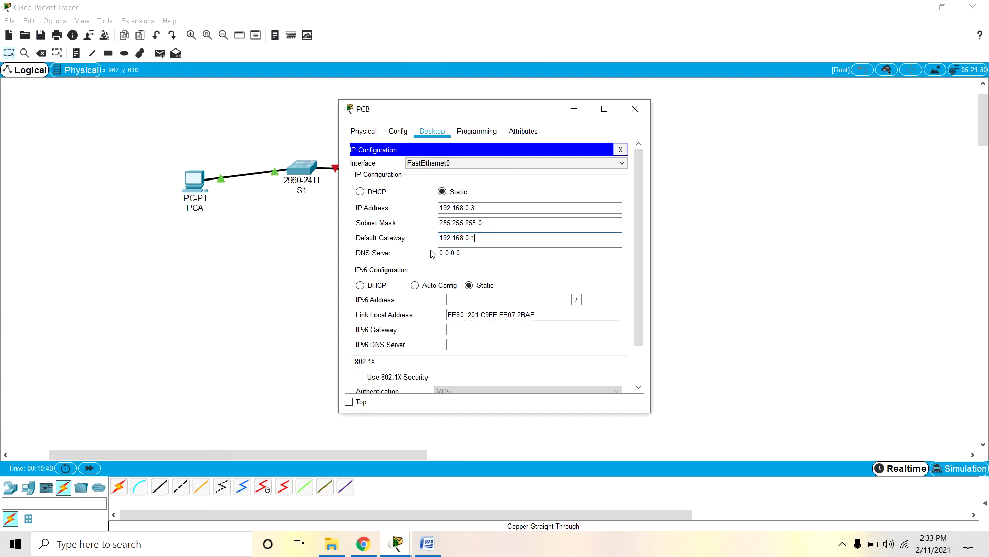
Step: Copy PC-B's IPv6 address from the Word addressing table and set PCB's IPv6 address to 2001:db8:acad::3 with prefix length 64
click(430, 545)
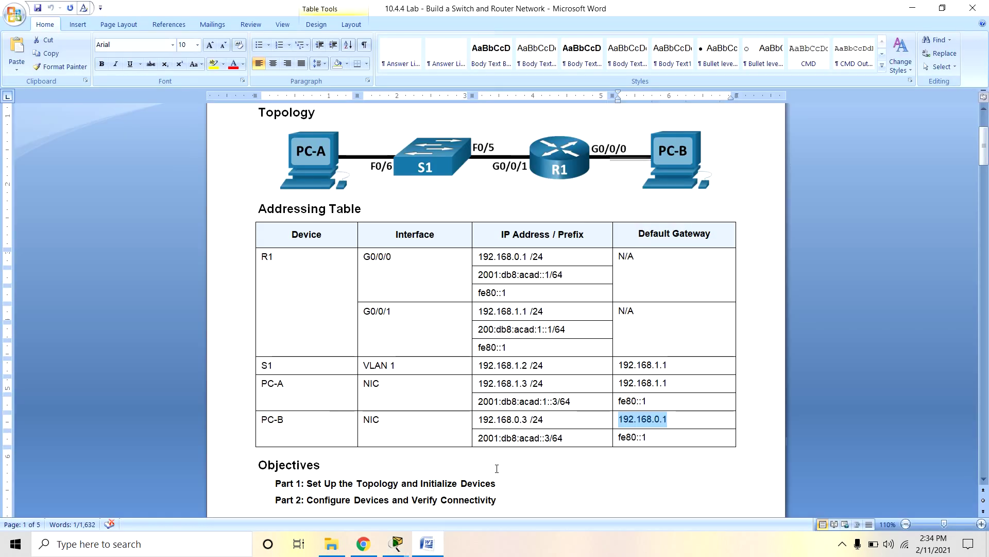
drag(481, 438, 565, 442)
key(ctrl+c)
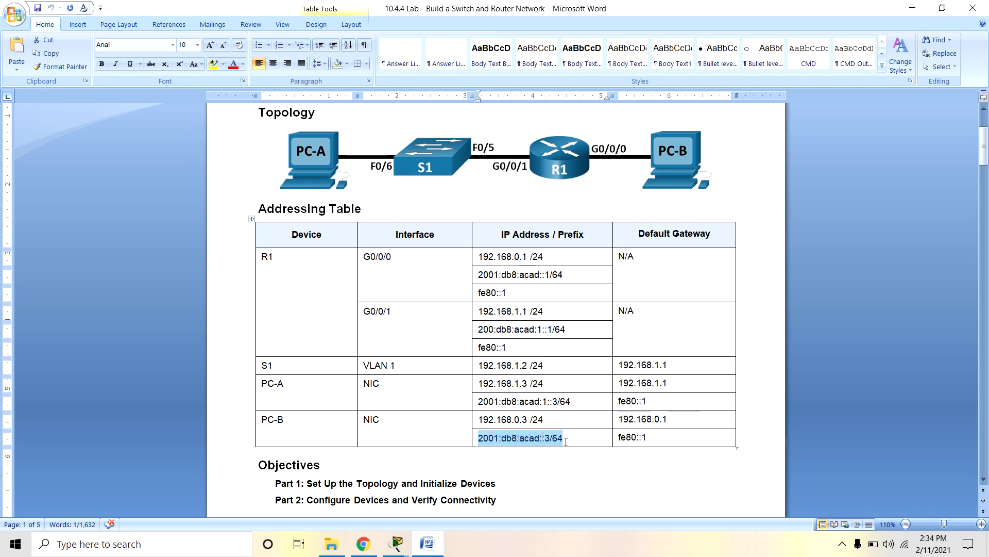
mouse_move(396, 544)
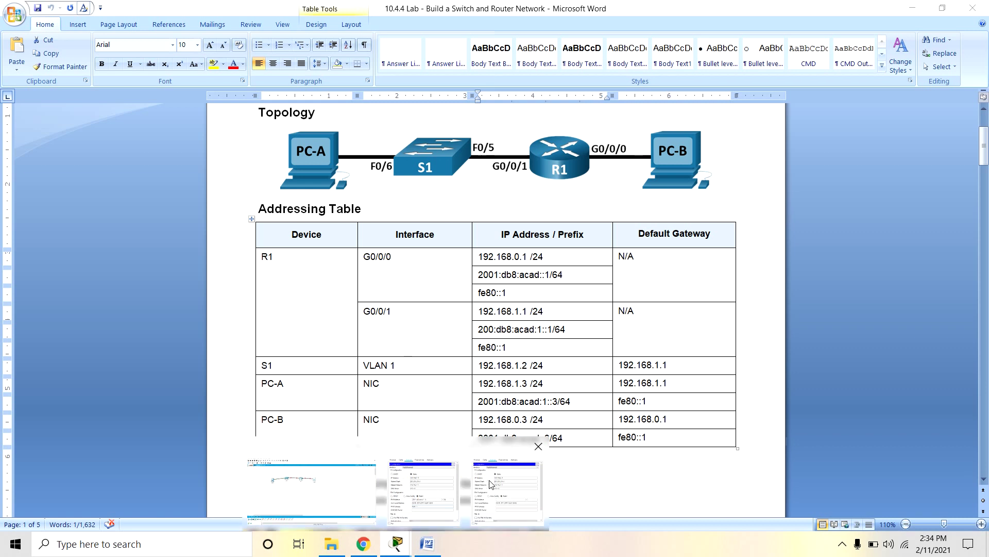
click(518, 489)
click(470, 300)
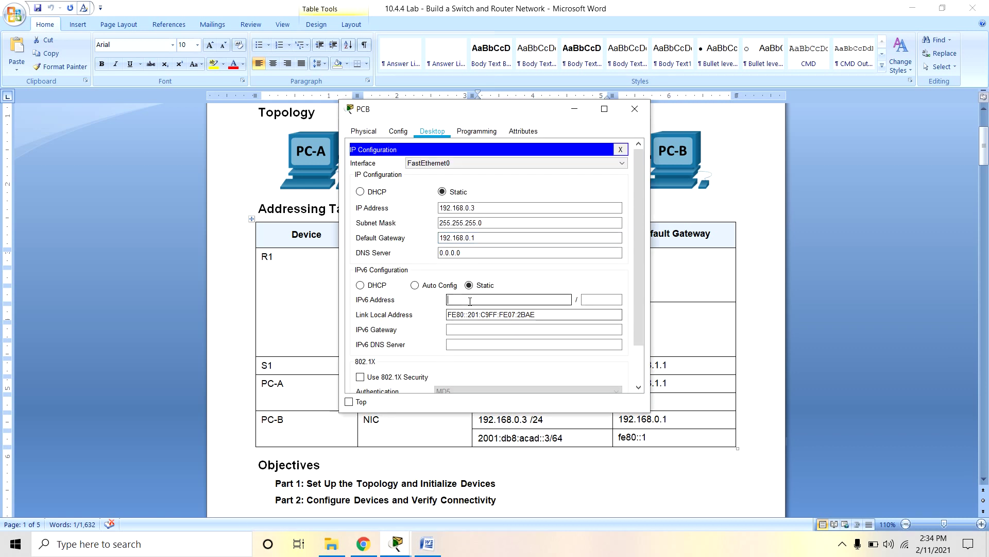
key(ctrl+v)
key(BackSpace)
click(598, 299)
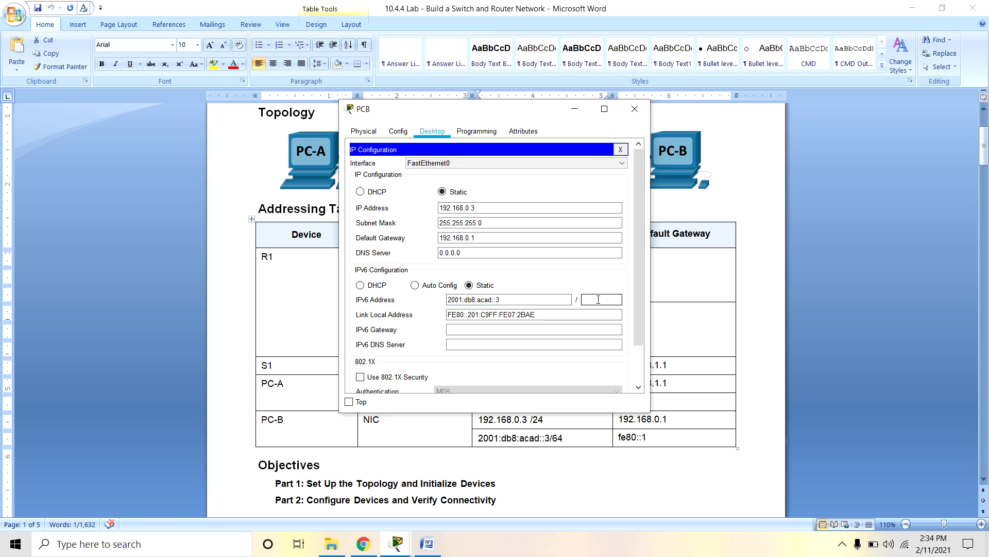
text(64)
Step: Copy PC-B's IPv6 gateway from the Word addressing table, set PCB's IPv6 gateway to fe80::1 and minimize PCB's window
click(428, 543)
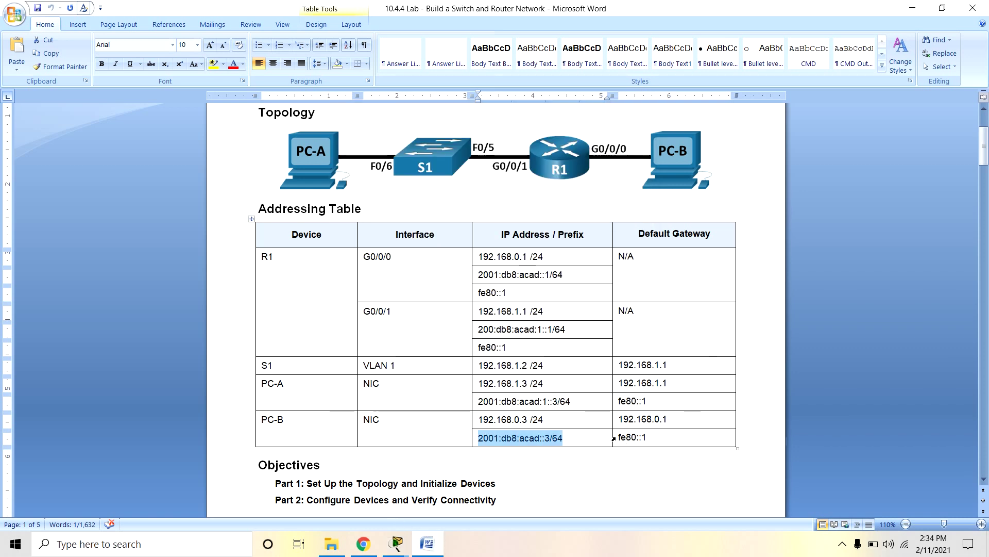
drag(620, 437, 648, 438)
key(ctrl+c)
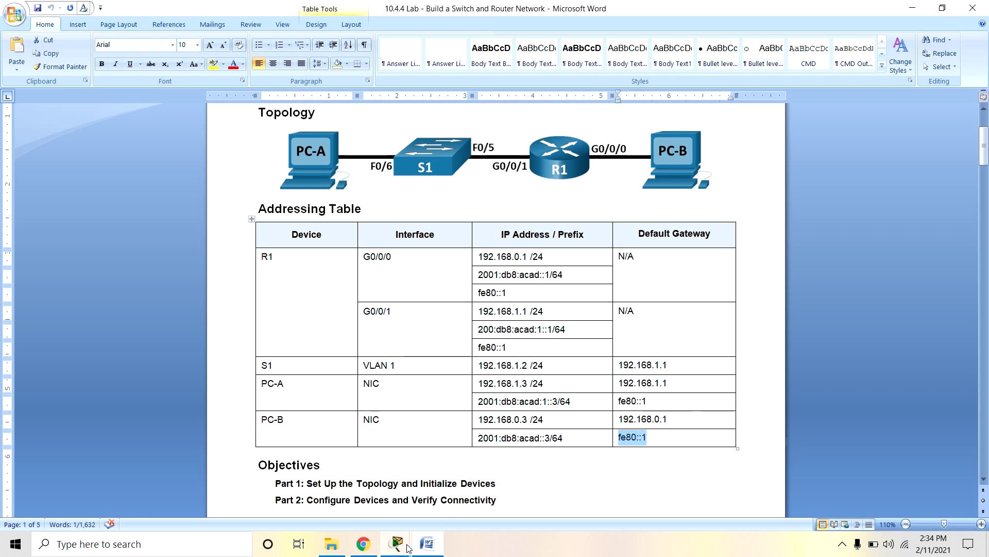
mouse_move(397, 542)
click(499, 466)
click(471, 329)
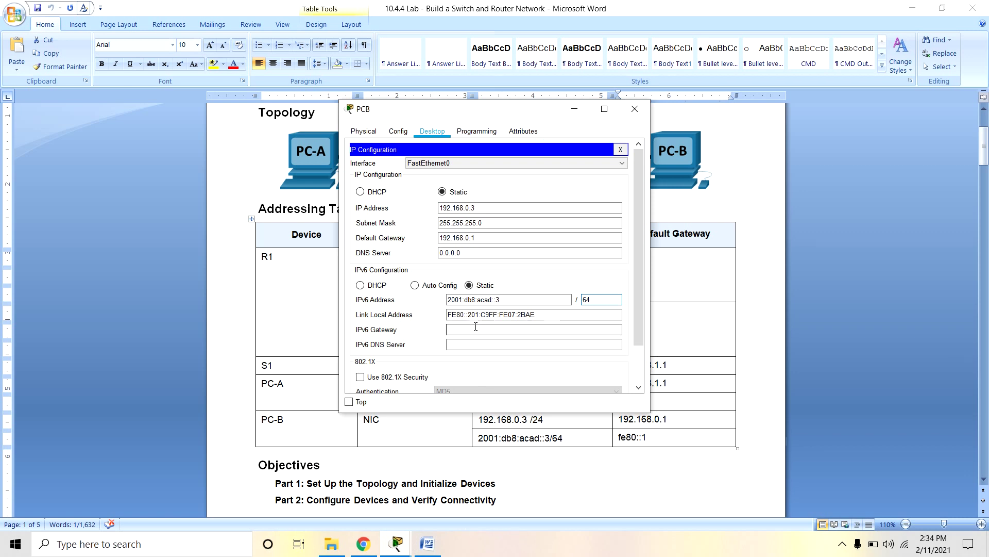
key(ctrl+v)
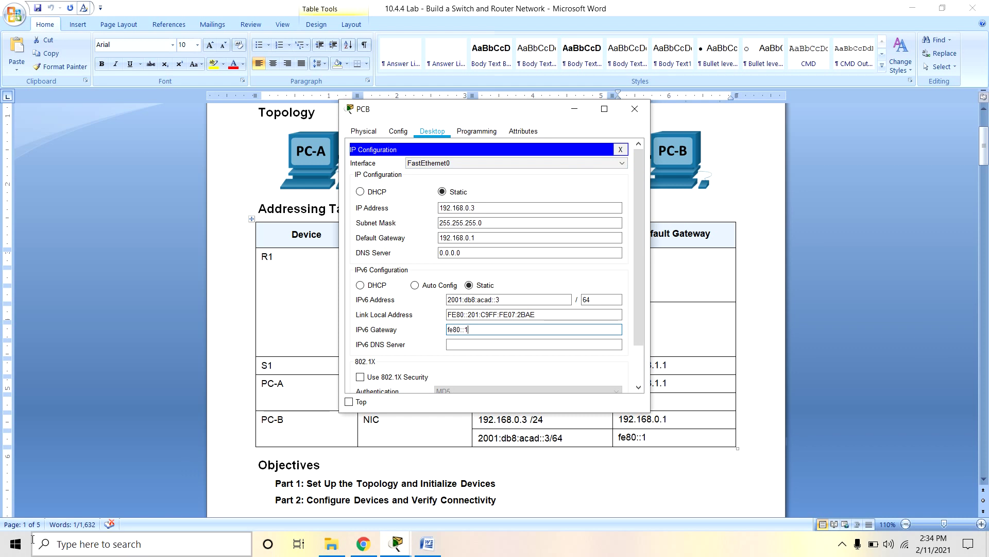
click(541, 157)
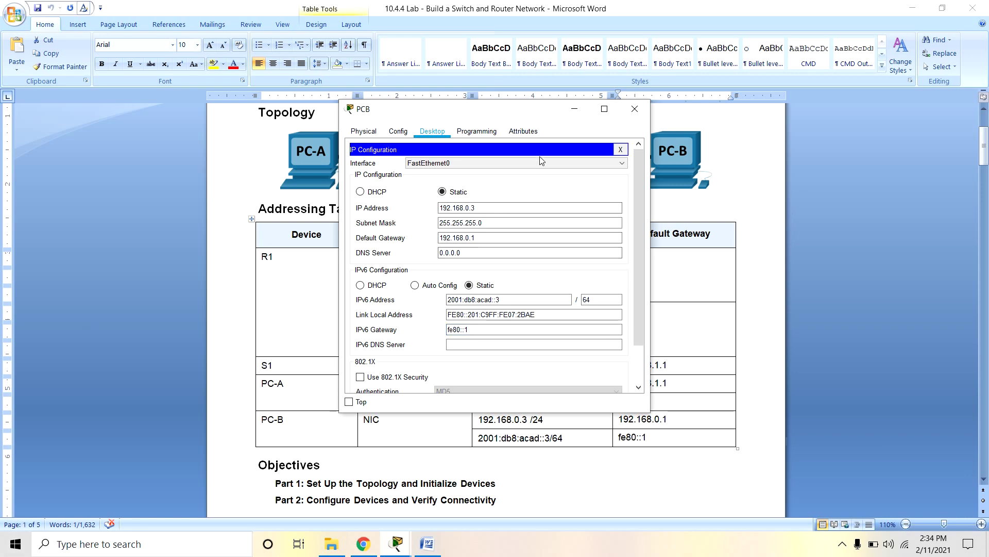
click(575, 109)
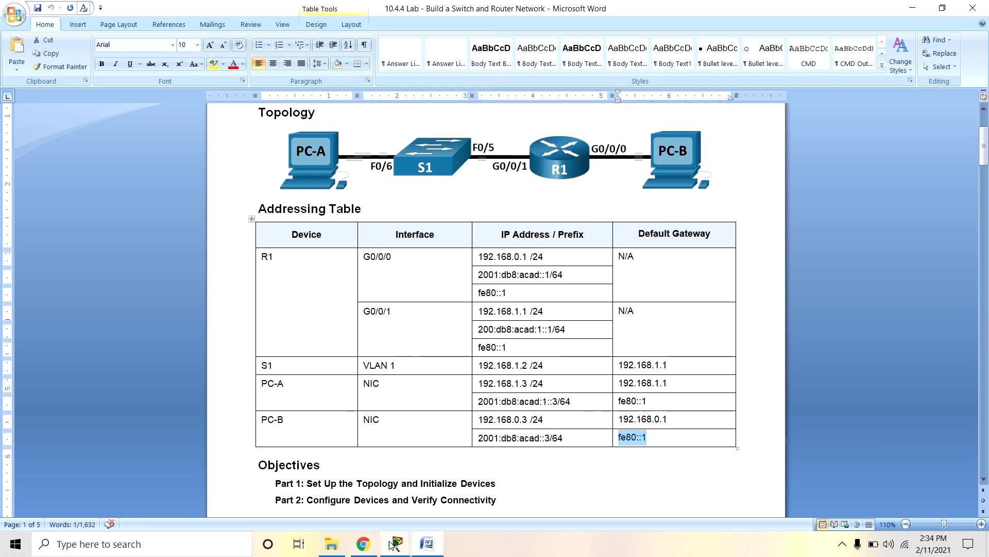
Step: Return to the Packet Tracer topology, bring up PCA's minimized configuration window and close it
mouse_move(390, 544)
click(339, 468)
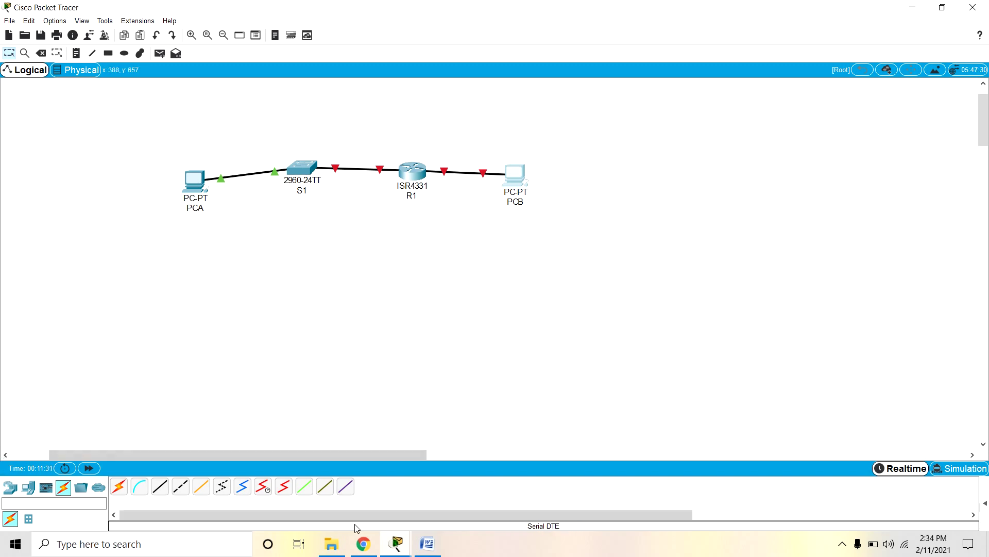
click(394, 548)
click(415, 494)
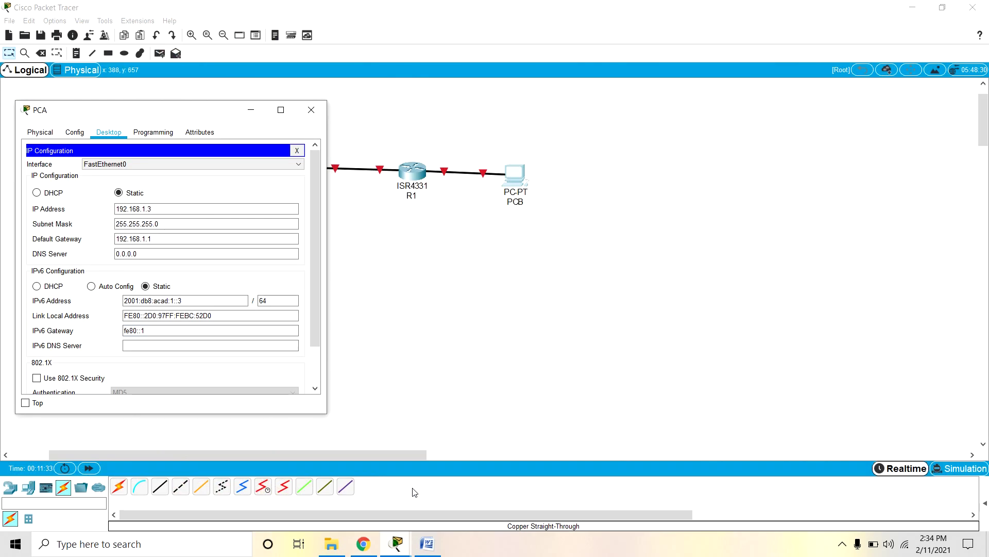
drag(142, 111, 264, 109)
click(196, 130)
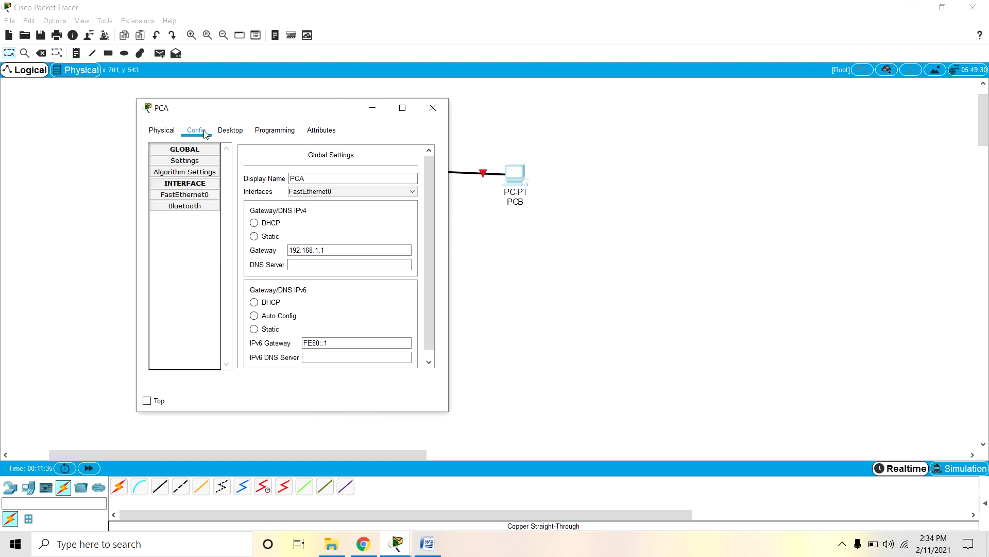
click(230, 130)
click(162, 130)
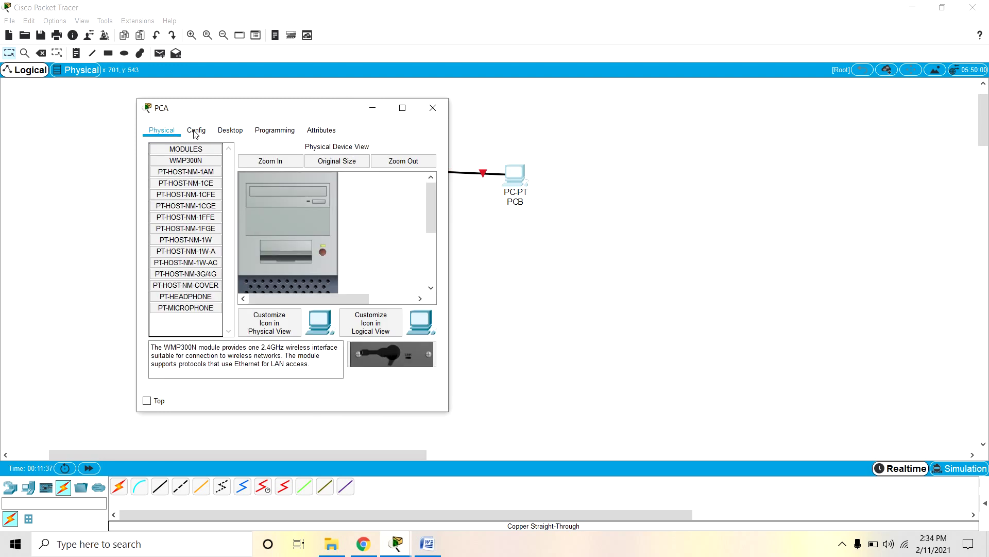
click(433, 107)
Step: Ping 192.168.0.3 from PCA's command prompt and minimize PCA's window
click(198, 188)
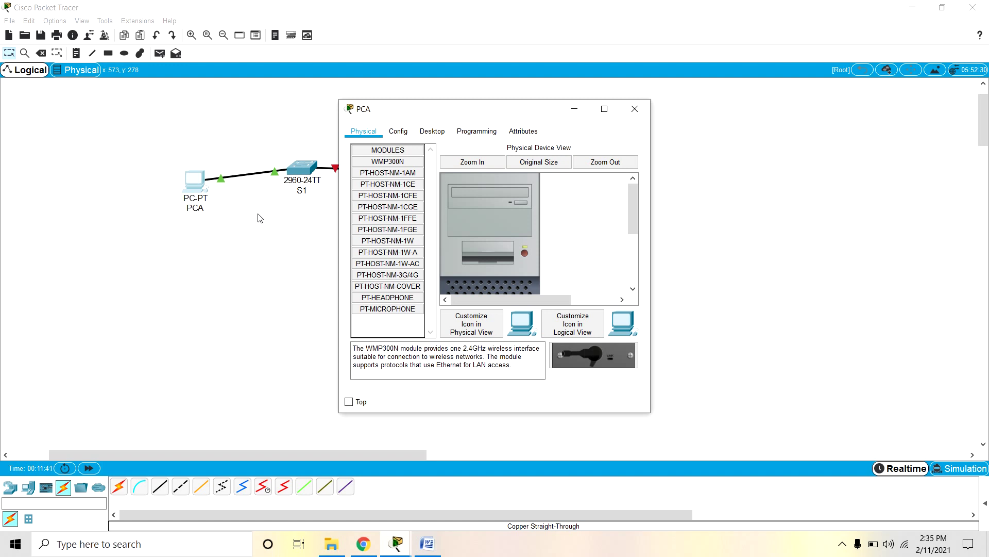
click(433, 130)
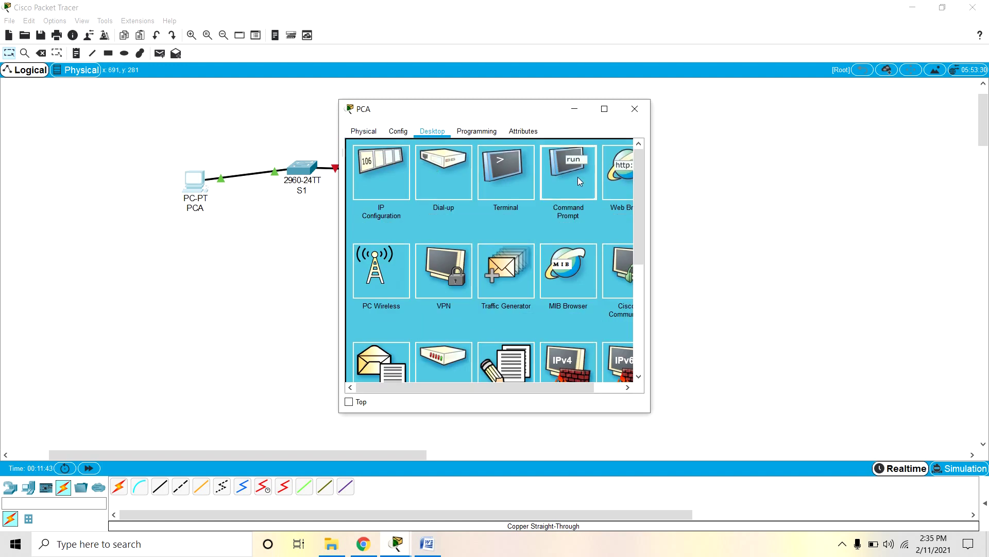
click(577, 177)
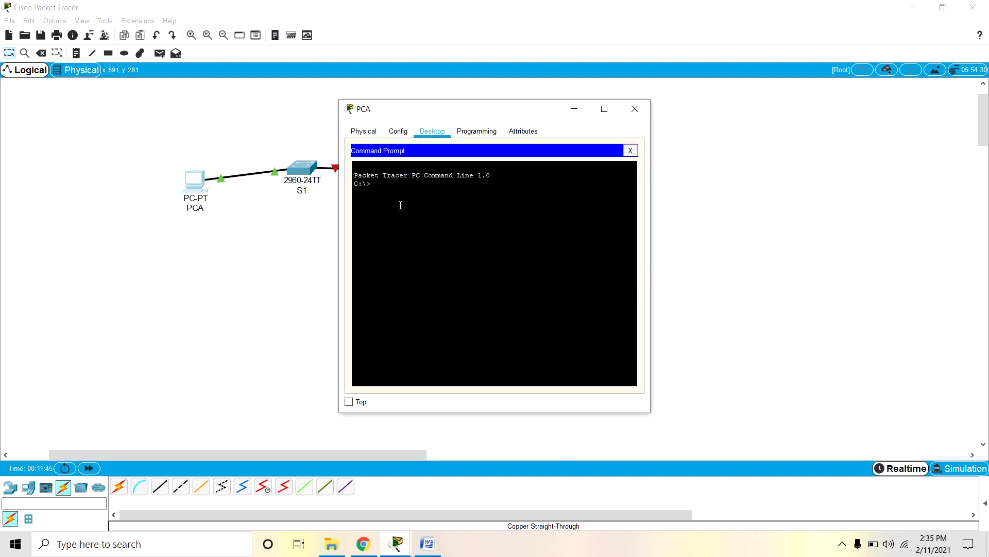
text(ping 192.168.0.3)
key(Return)
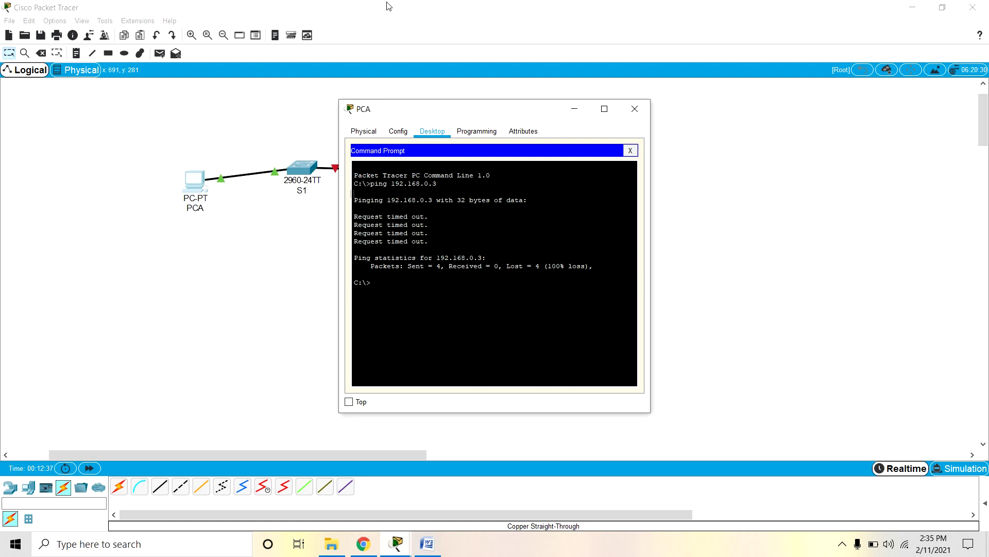
click(573, 110)
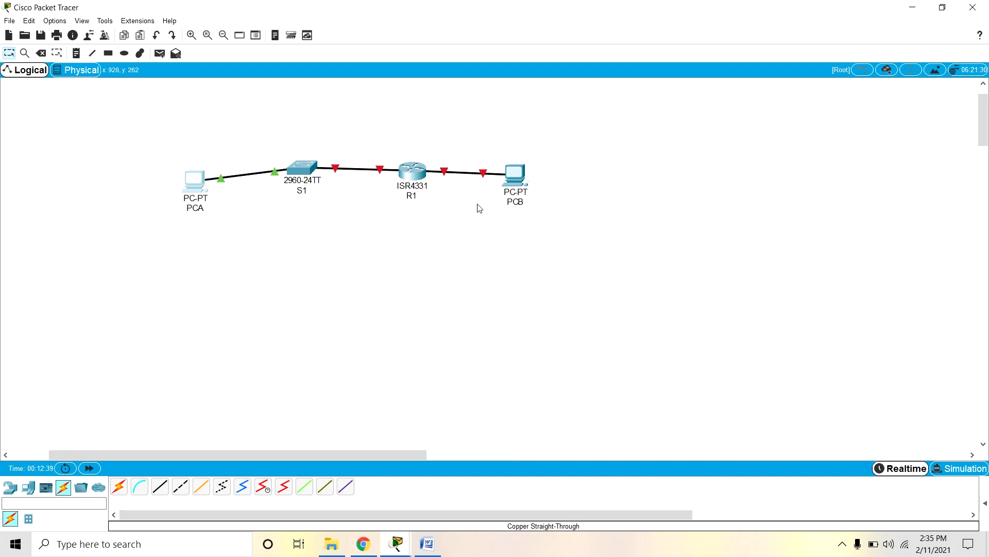
Step: Open R1's command line, decline the initial configuration dialog and enter global configuration mode through privileged EXEC mode
click(411, 174)
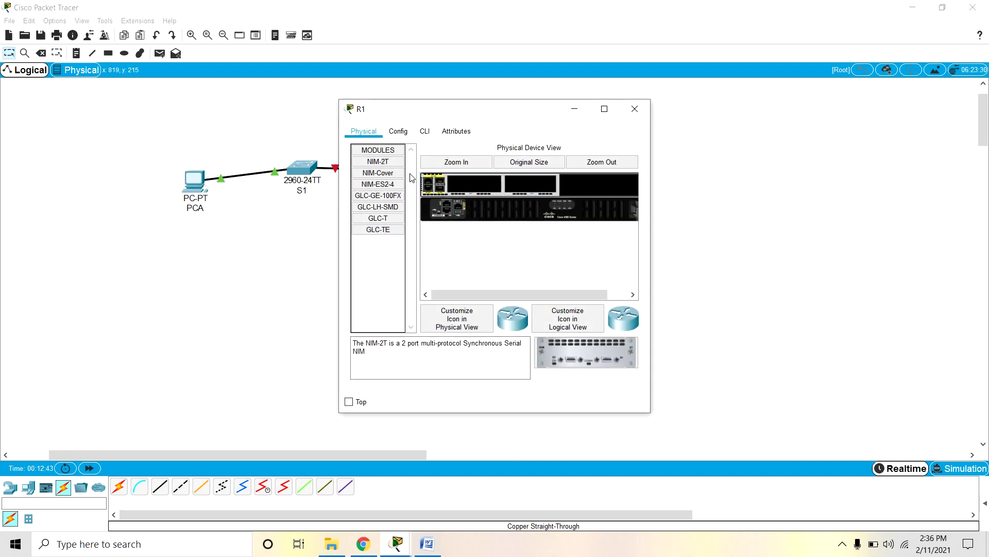
click(424, 132)
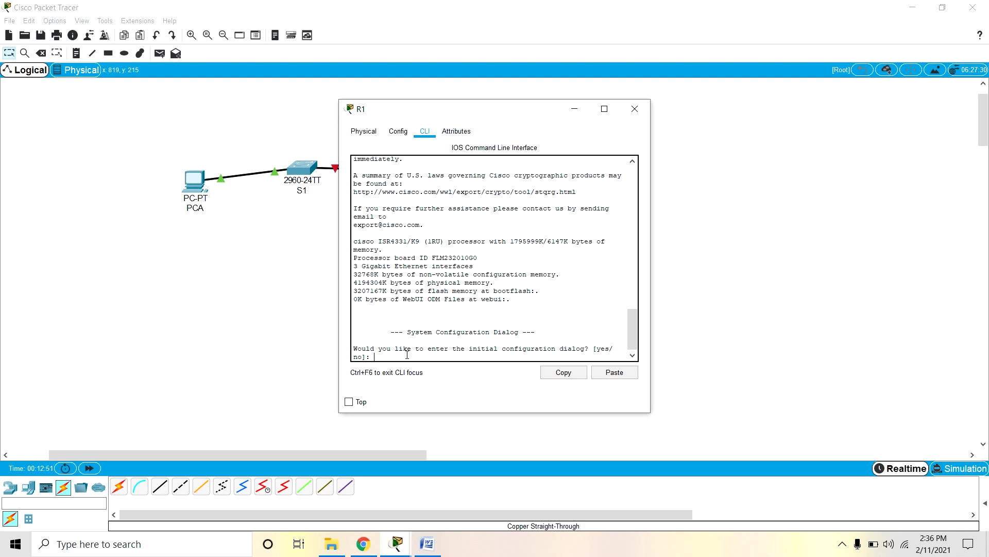
key(Return)
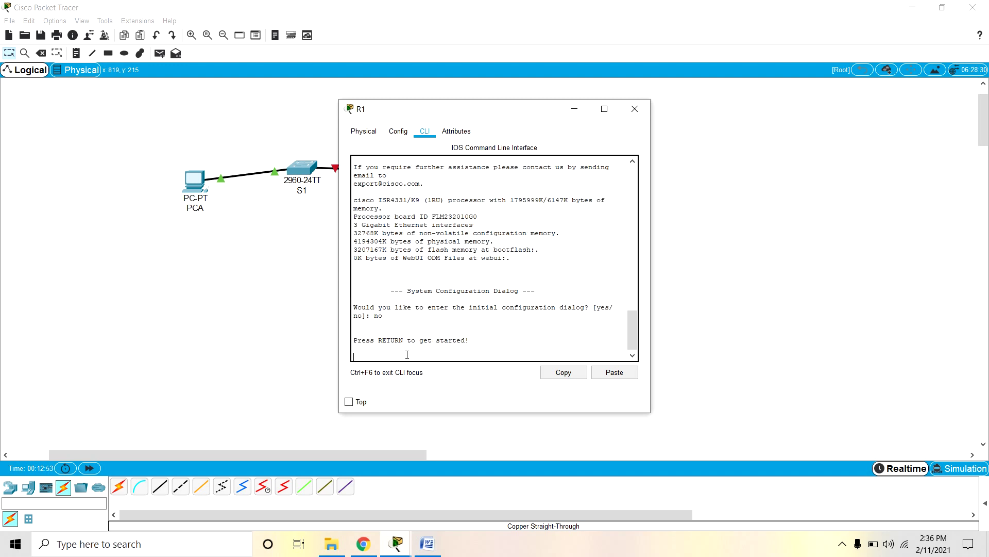
key(Return)
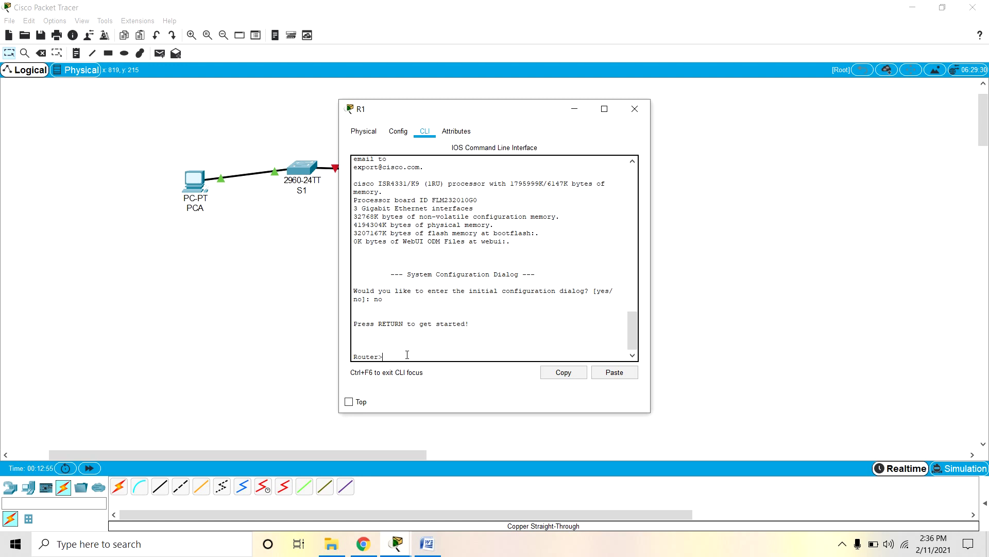
text(enable)
key(Return)
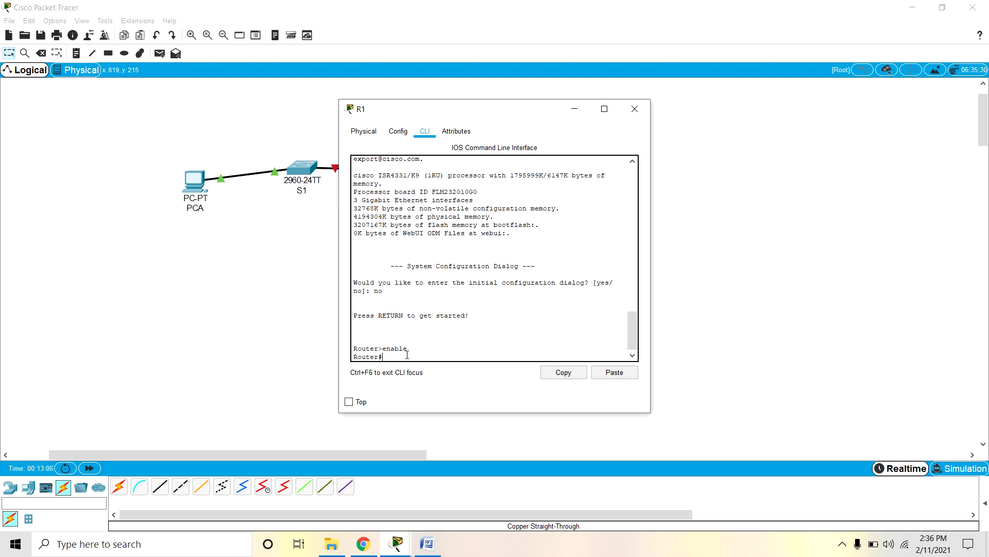
text(onfig terminal)
key(Return)
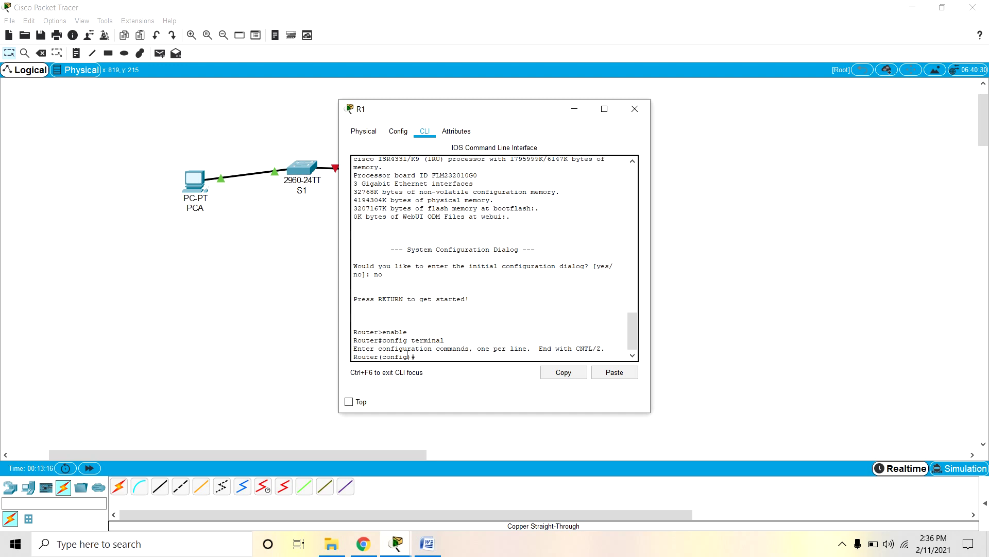
Step: Set the router's hostname to R1 and disable DNS lookup with no ip domain lookup
text(hostname R1)
key(Return)
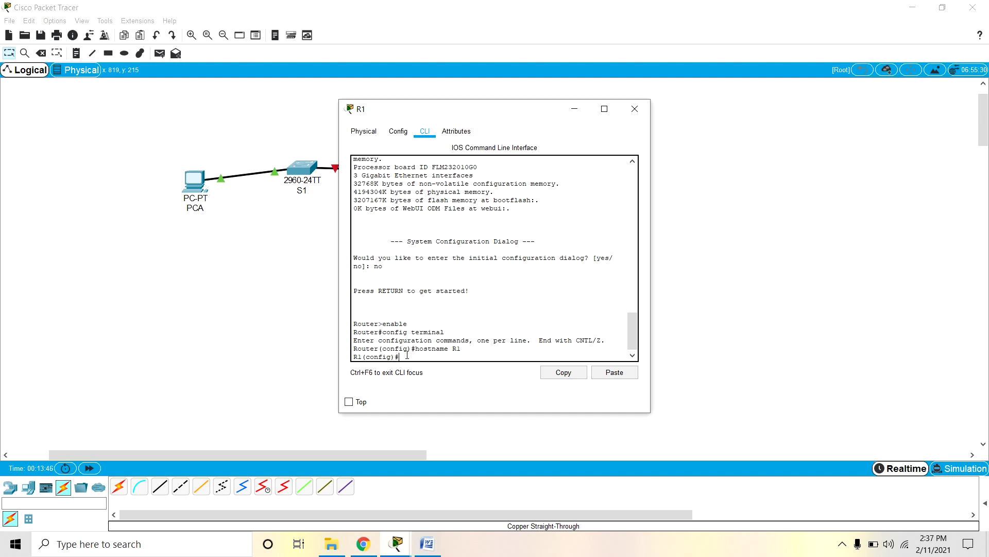
text(no ip domain lookup)
key(Return)
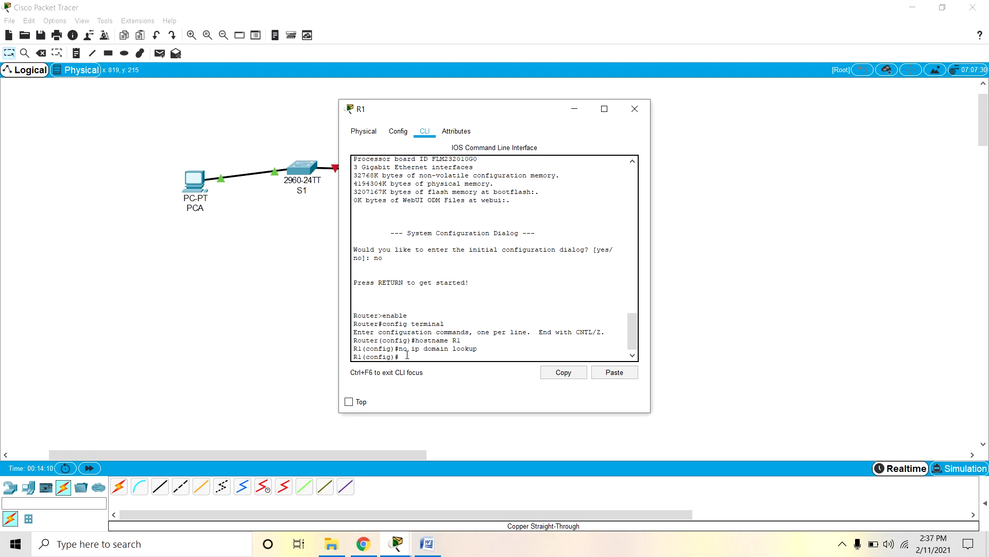
Step: Set R1's privileged EXEC secret, and configure line console 0 with the console password and login
text(enable secret class)
key(Return)
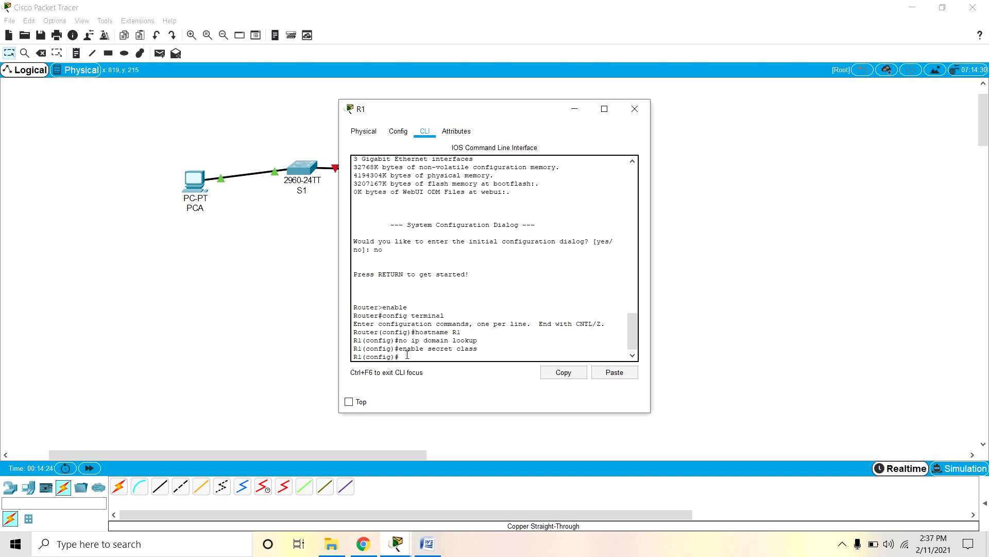
text(line console 0)
key(Return)
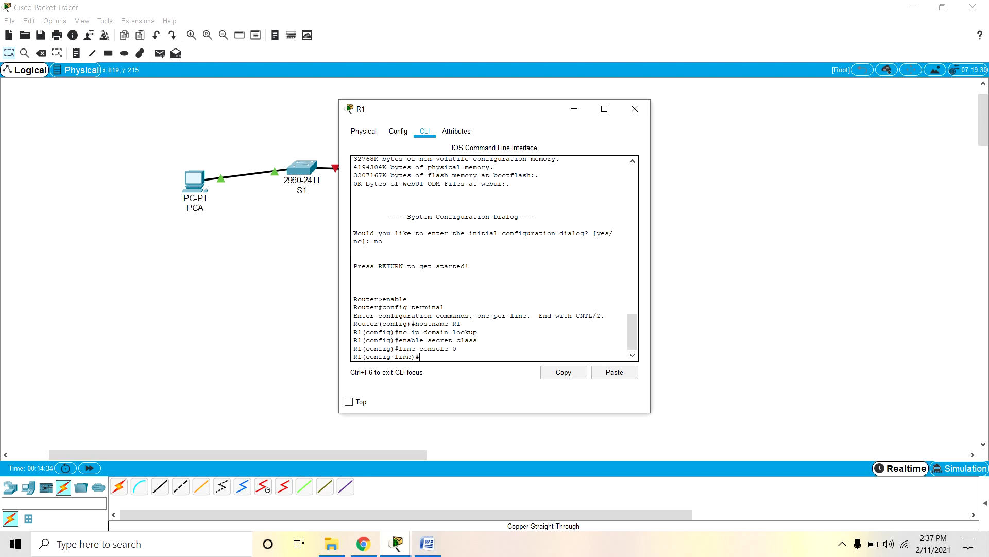
text(password cisco)
key(Return)
text(login)
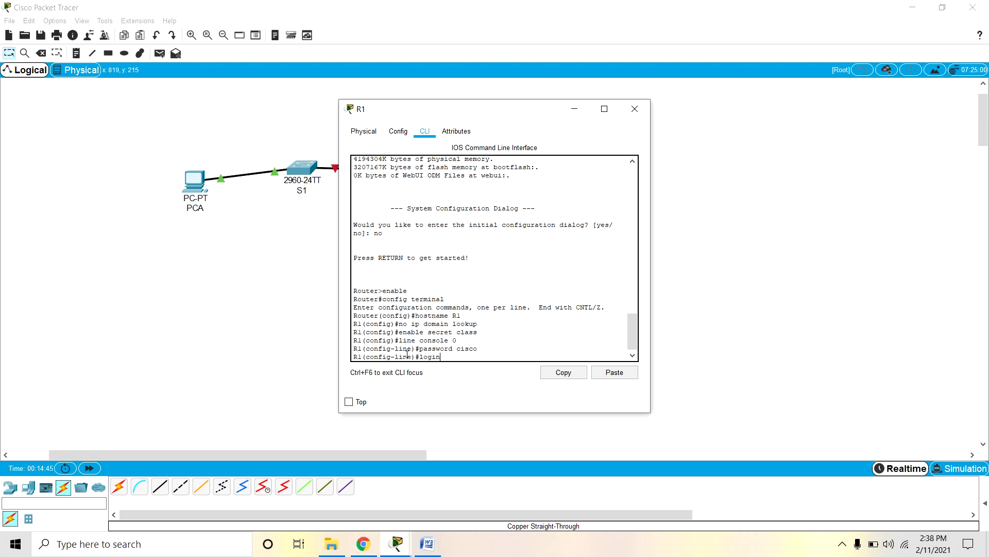
key(Return)
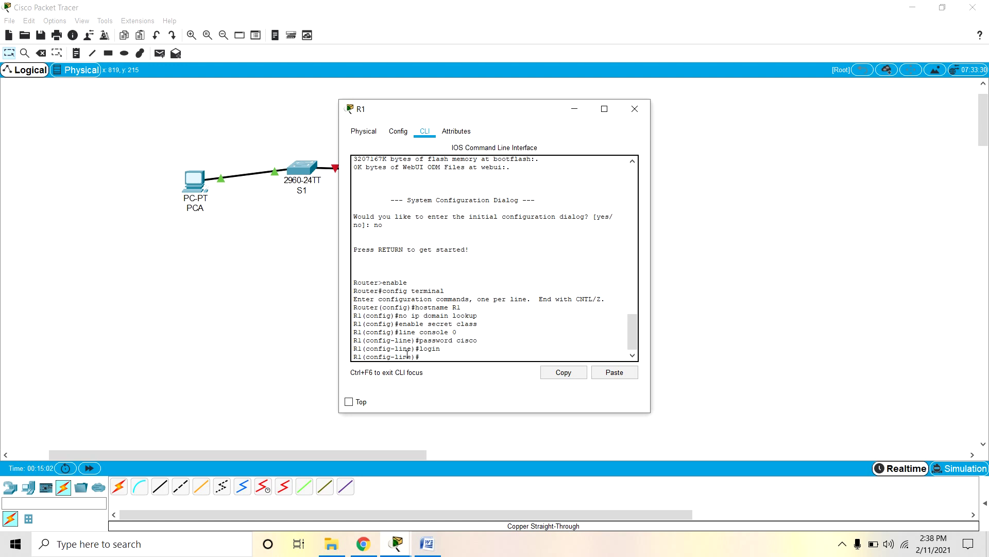
Step: Configure R1's line vty 0 4 with the line password and enable login
text(li)
text(ne vty)
text(o)
text(0 4)
key(Return)
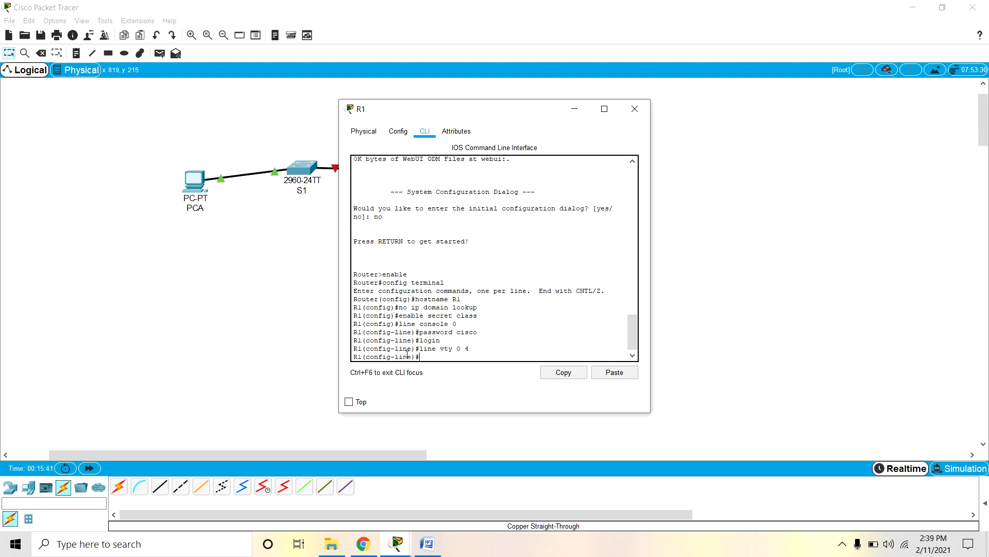
text(password cisco)
key(Return)
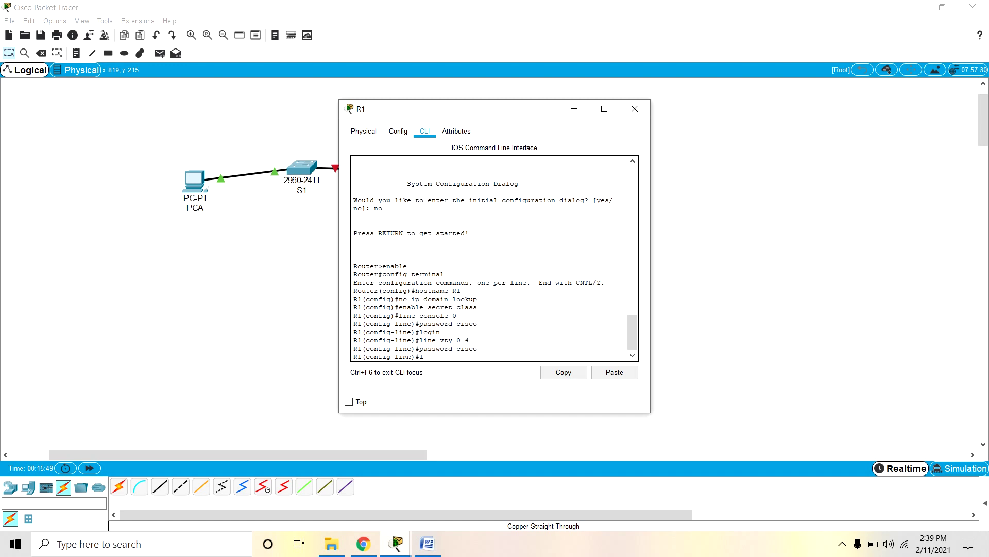
text(login)
key(Return)
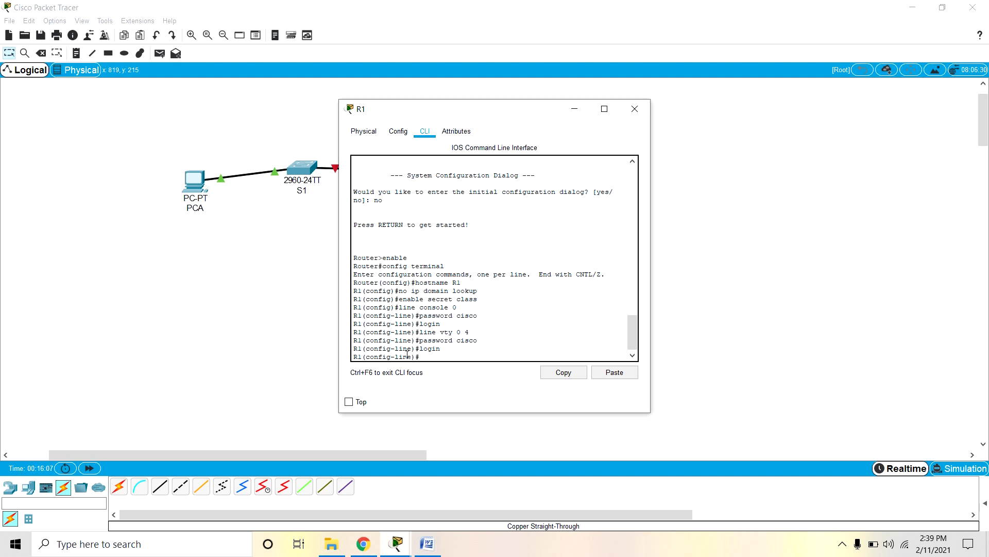
Step: Enable service password-encryption on R1 and set the MOTD banner to "Authorized users only!" with $ delimiters
text(service password-encry)
text(ption)
key(Return)
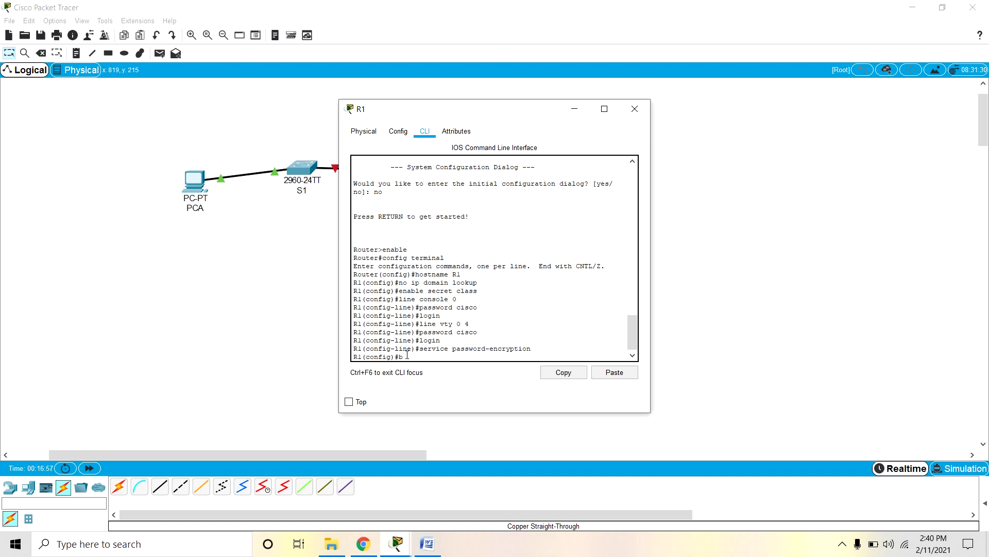
text(ner motd $ Authorized users only! $)
key(Return)
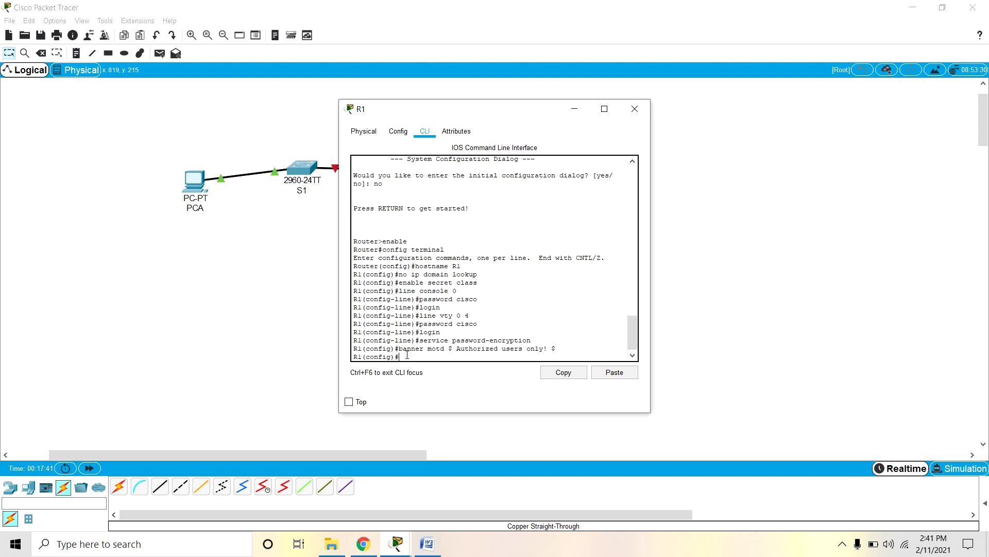
Step: Enter R1's interface g0/0/0 configuration, start the ip address command and copy the interface's IPv4 address from the Word addressing table
text(terface g0)
text(/0/0)
key(Return)
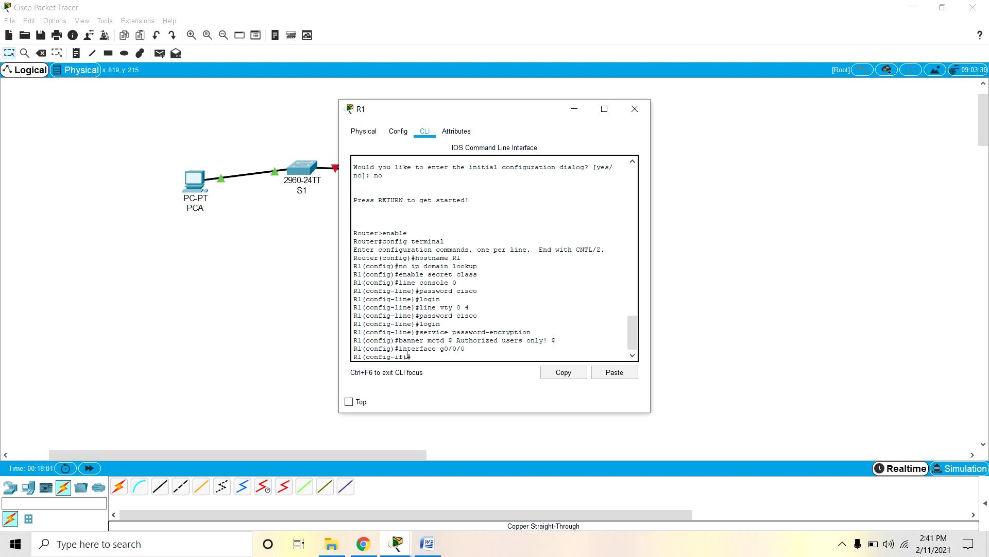
text(ip address)
click(427, 544)
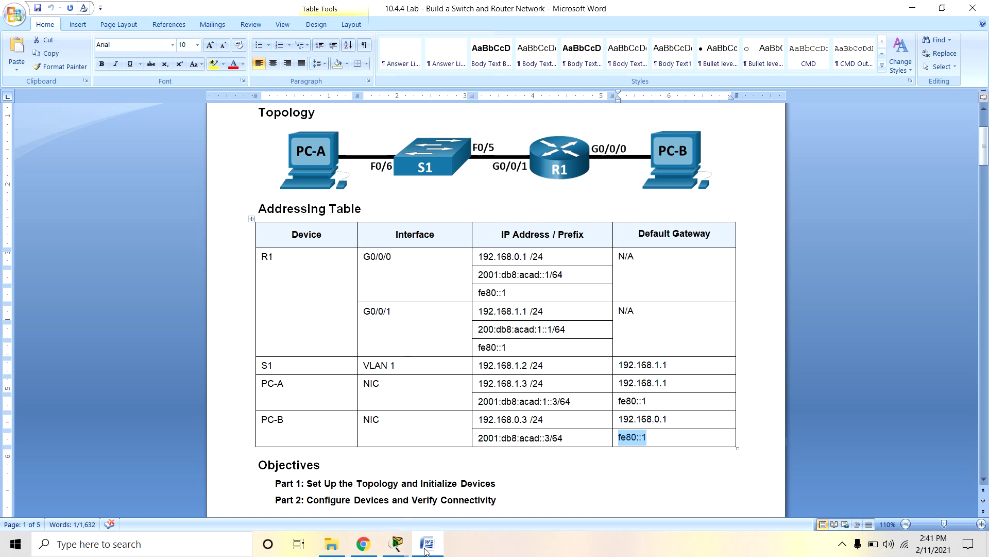
click(483, 257)
drag(482, 256, 525, 262)
key(ctrl+c)
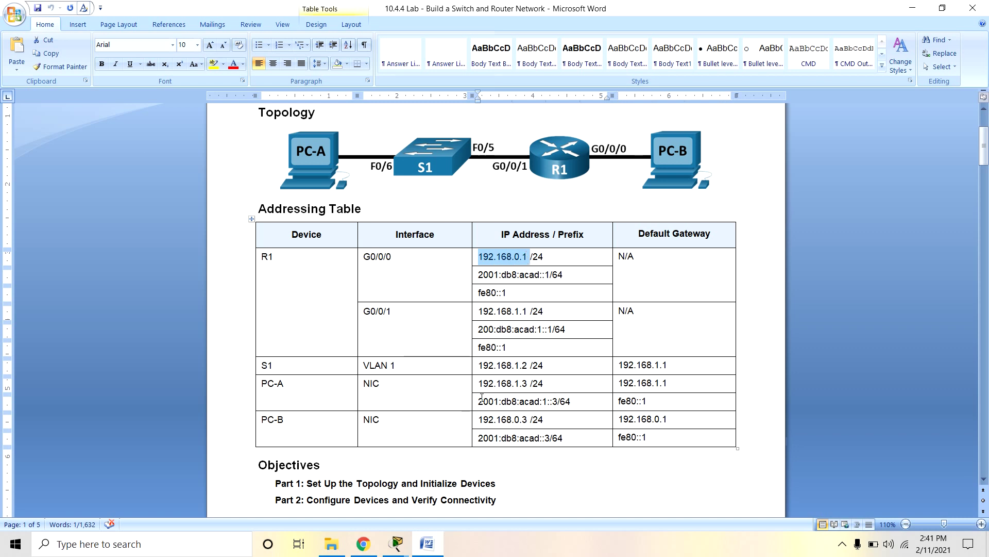
Step: Return to R1's command line and assign IPv4 address 192.168.0.1 with mask 255.255.255.0 to interface g0/0/0
click(397, 543)
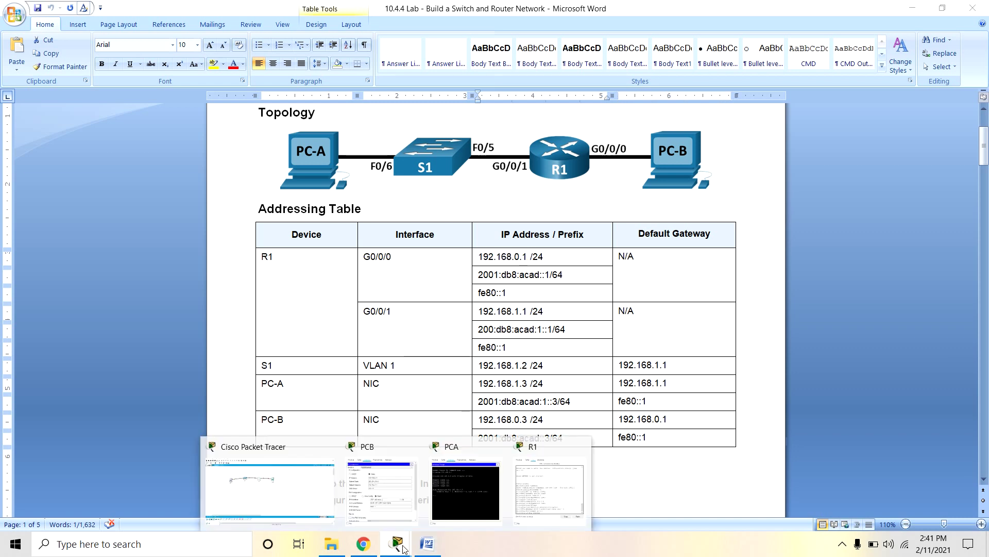
click(537, 487)
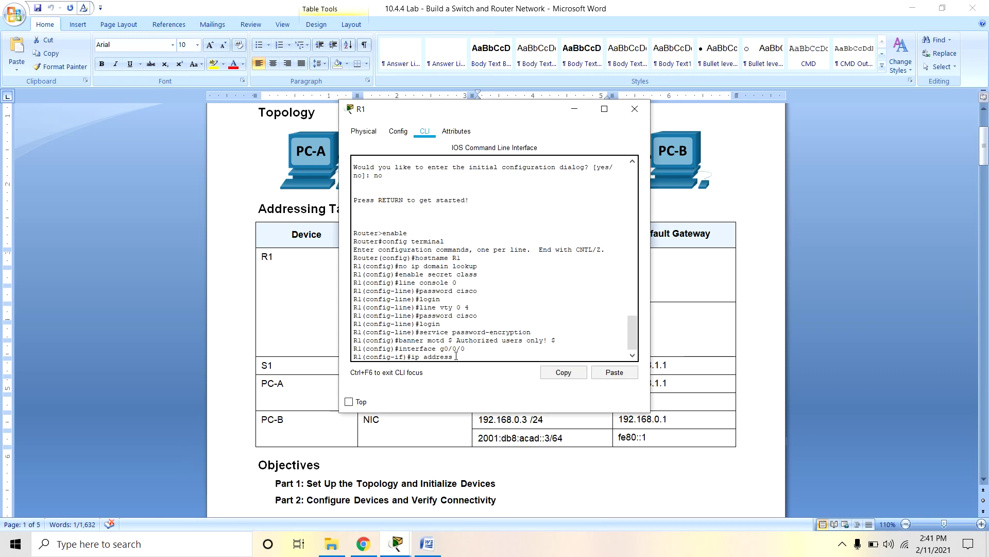
right_click(456, 355)
click(482, 375)
key(BackSpace)
key(BackSpace)
key(BackSpace)
key(BackSpace)
key(BackSpace)
key(BackSpace)
text(192.168.0.1 255.255.255.0)
key(Return)
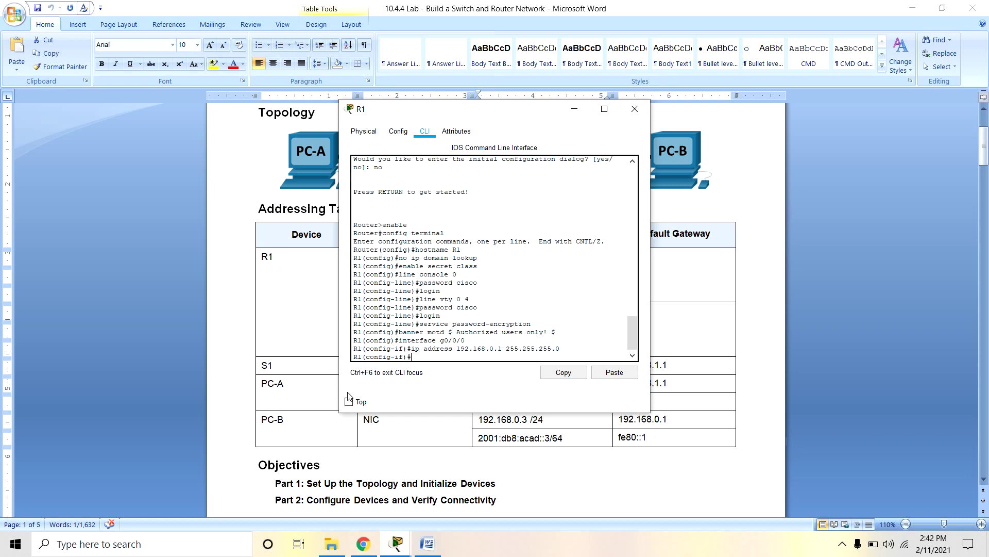
Step: Copy R1's G0/0/0 IPv6 address from the Word addressing table and assign 2001:db8:acad::1/64 to interface g0/0/0
text(ipv6 address)
click(397, 543)
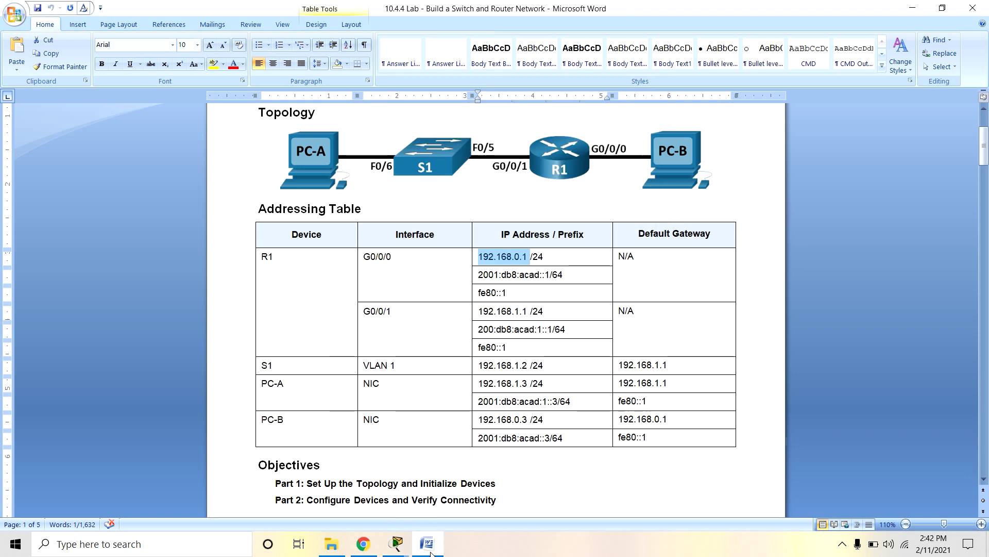
triple_click(480, 277)
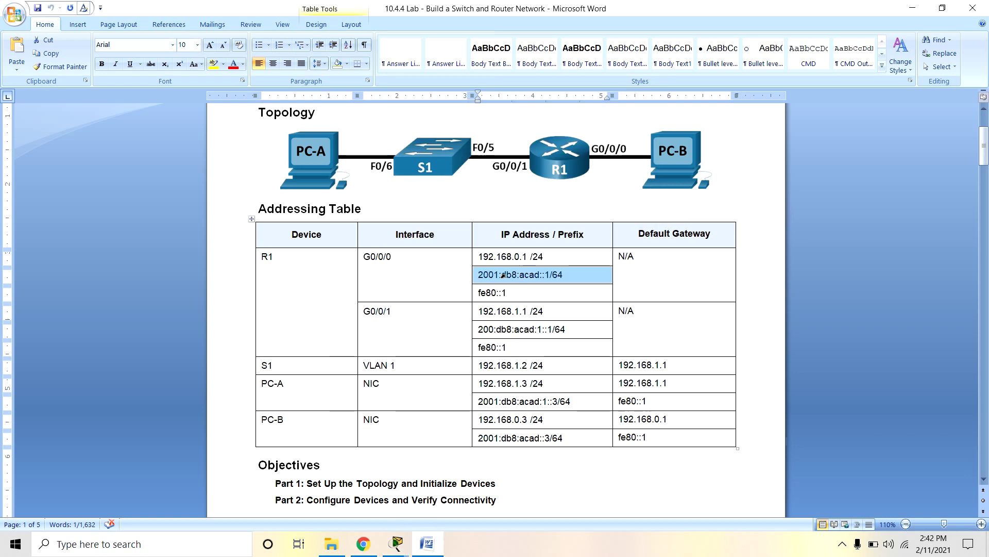
click(479, 277)
drag(479, 275, 562, 276)
key(ctrl+c)
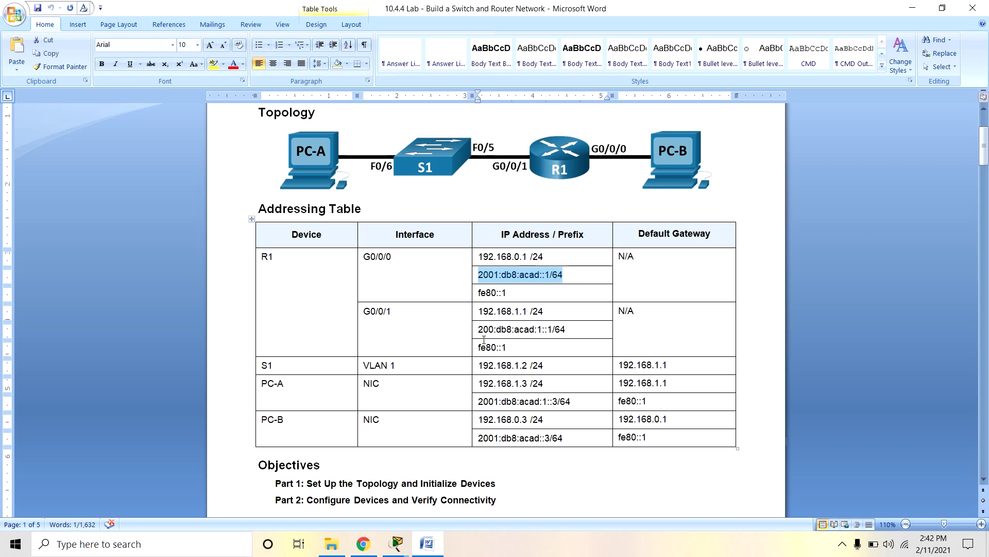
click(407, 554)
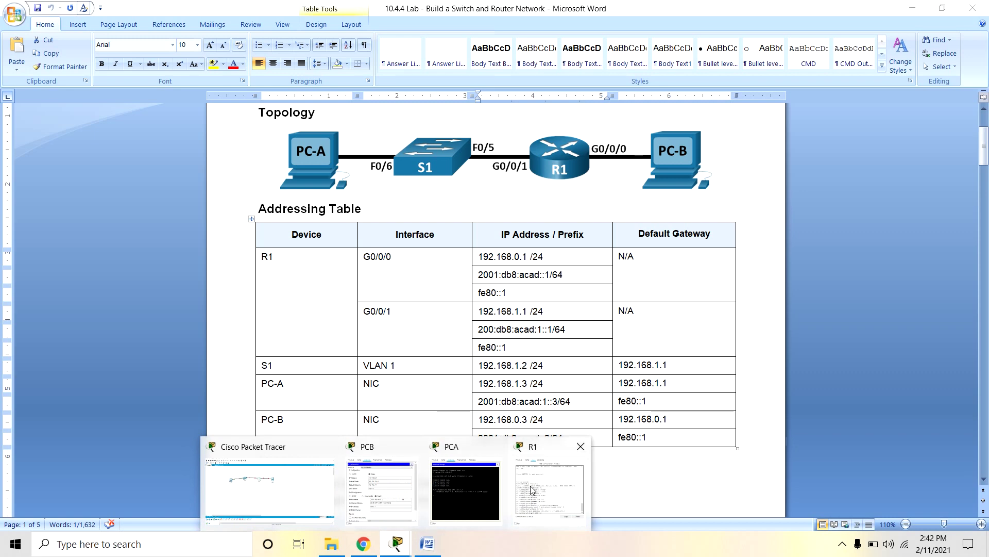
click(533, 489)
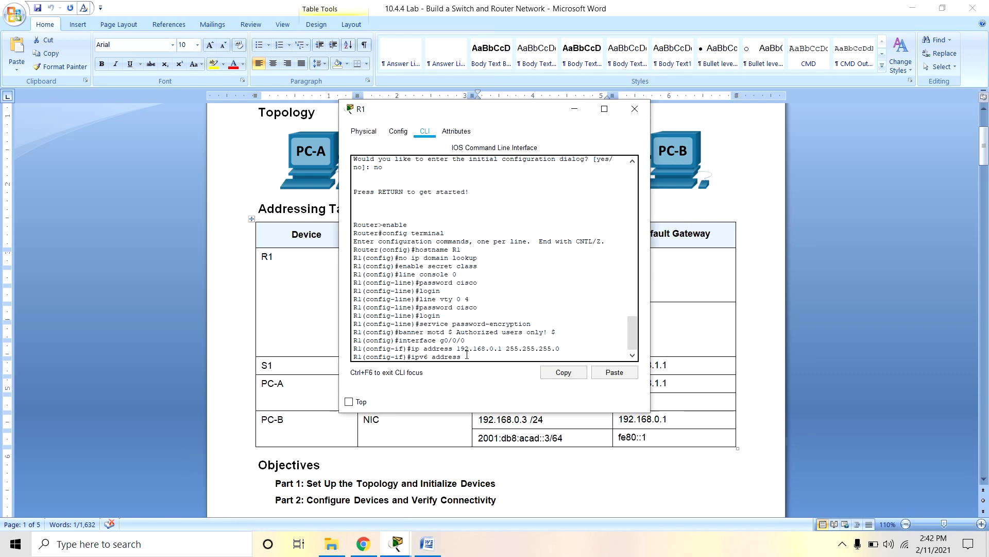
right_click(467, 354)
click(479, 373)
key(Return)
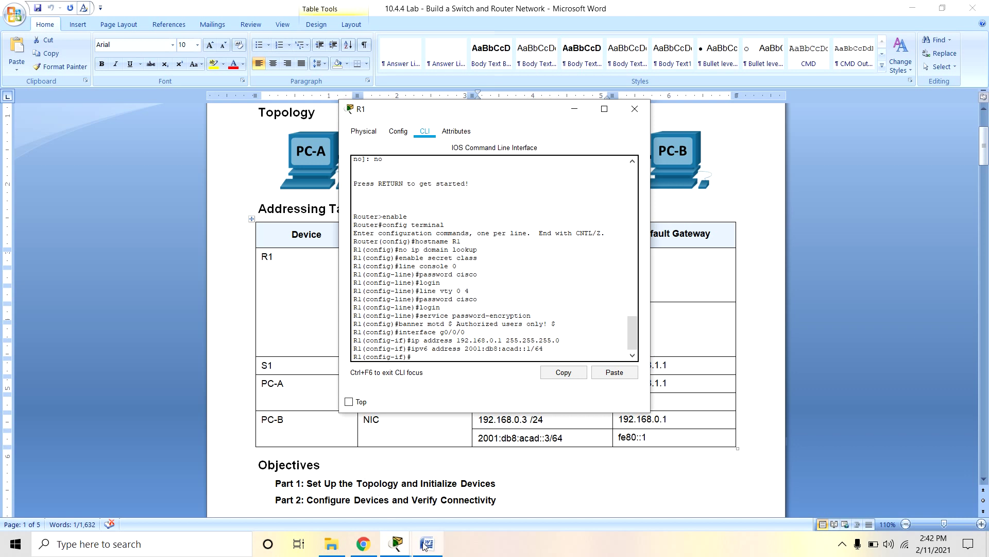
Step: Copy R1's G0/0/0 link-local address fe80::1 from the Word addressing table and return to R1's command line
click(440, 532)
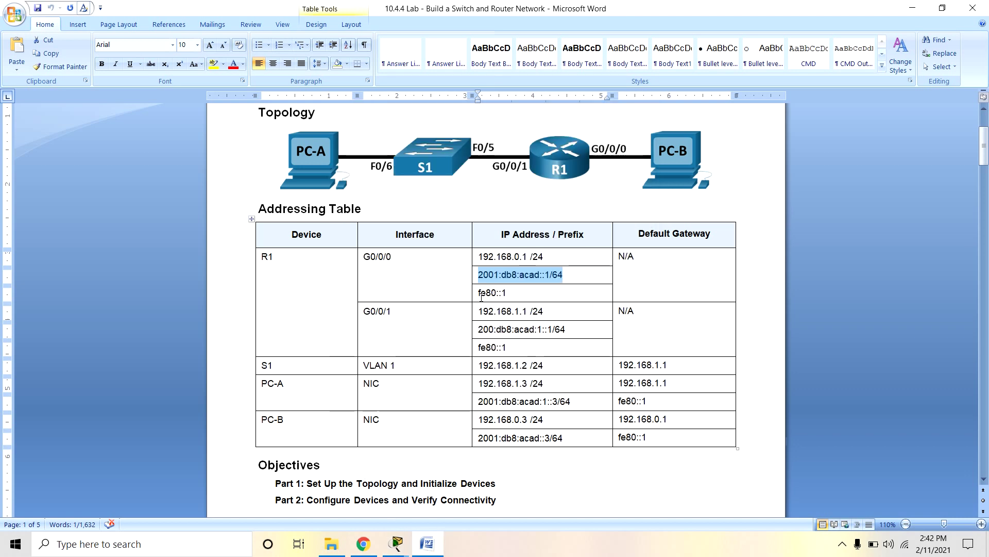
drag(479, 294, 505, 294)
key(ctrl+c)
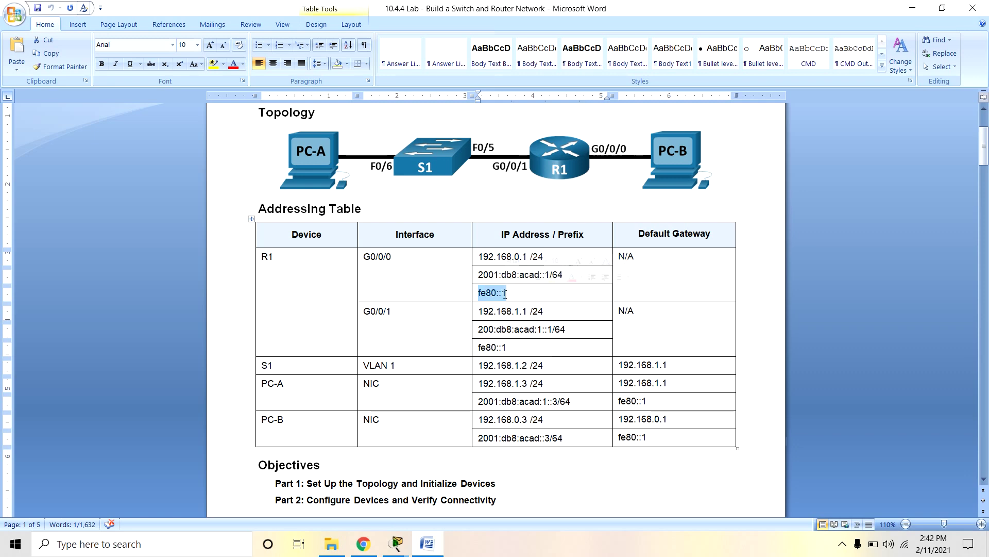
mouse_move(401, 550)
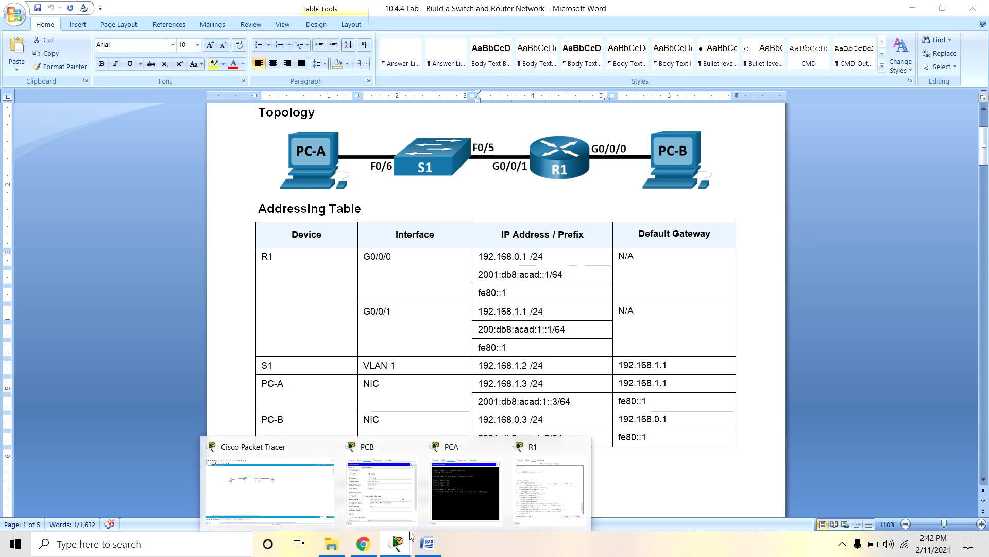
click(540, 489)
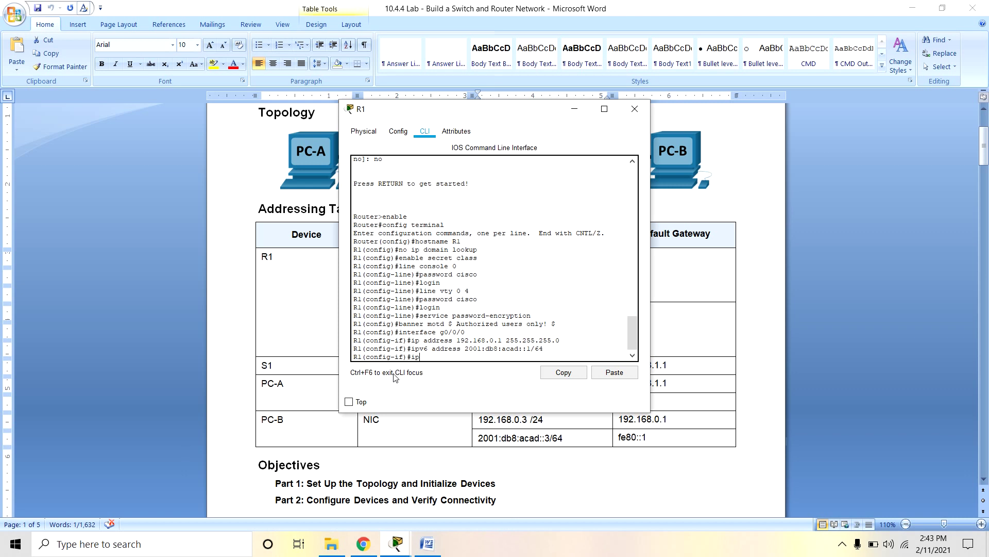
Step: Try to assign fe80::1 to interface g0/0/0 with the command "ipv6 address fe80::1 link local"
text(v6 address)
right_click(467, 358)
click(493, 378)
text(link )
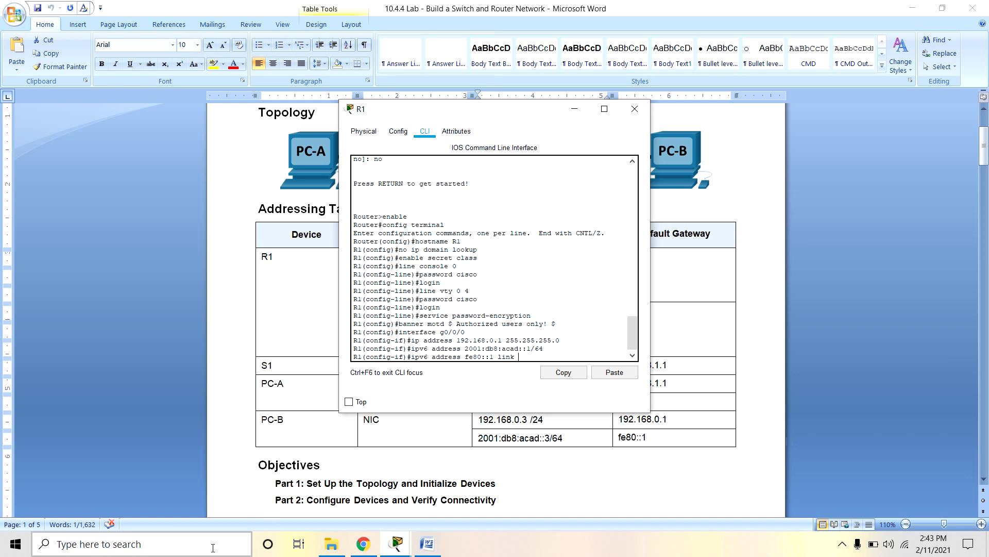
text(local)
key(Return)
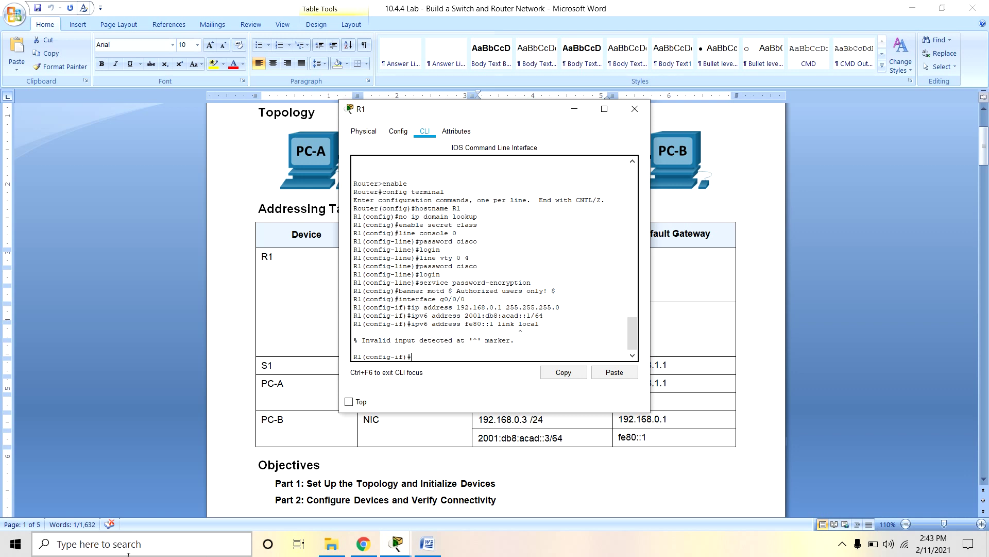
Step: Try the link-local assignment of fe80::1 again with the keyword written as "linklocal"
key(Up)
key(BackSpace)
key(Return)
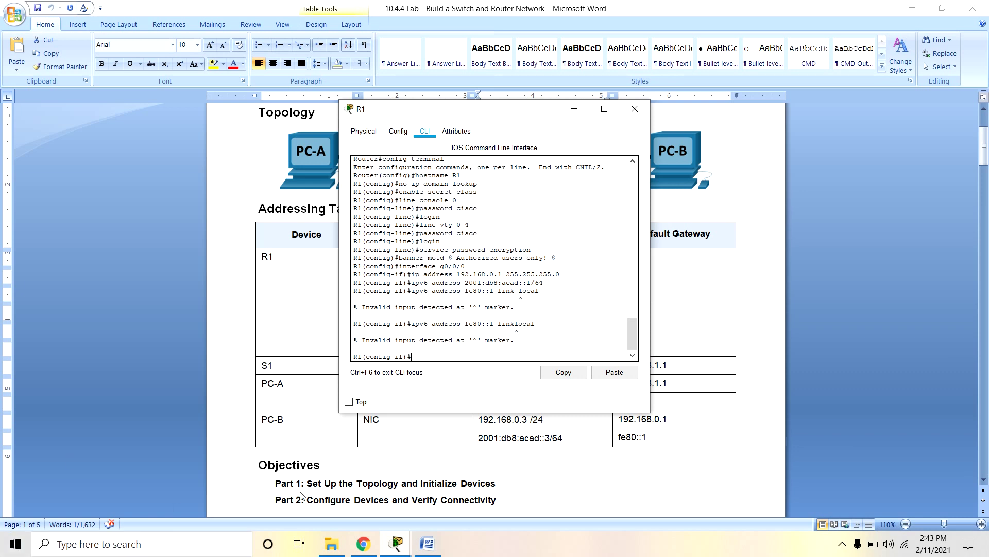
right_click(417, 356)
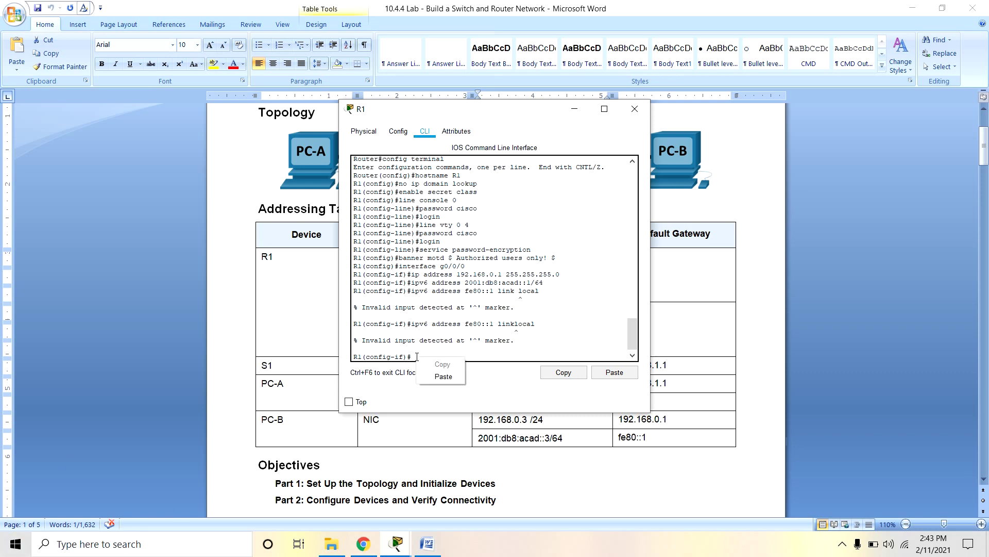
click(433, 377)
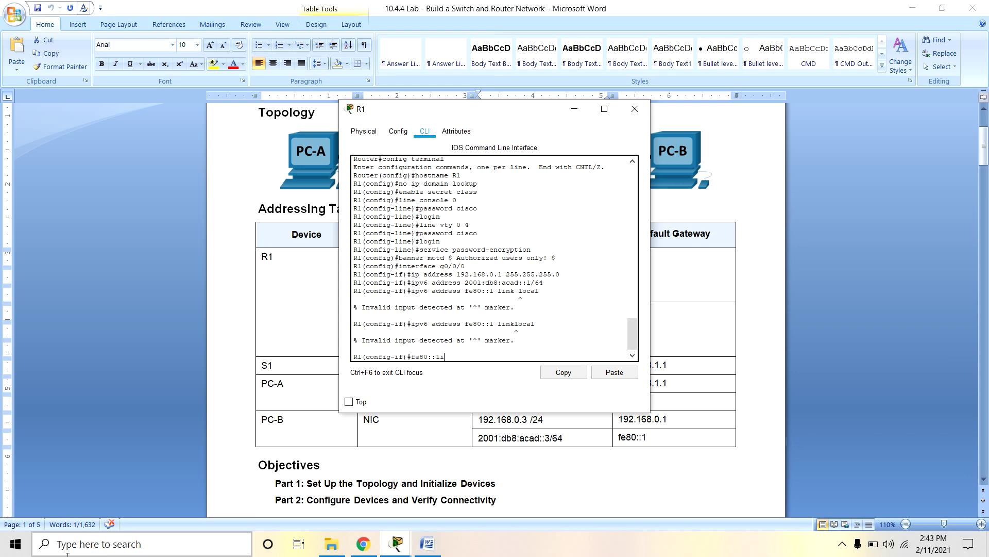
text(p)
key(BackSpace)
key(BackSpace)
key(BackSpace)
key(BackSpace)
key(BackSpace)
key(BackSpace)
key(BackSpace)
key(BackSpace)
key(BackSpace)
key(BackSpace)
Step: Try re-entering the full command "ipv6 address fe80::1 linklocal" on interface g0/0/0
text(ipv6 address)
right_click(467, 356)
click(487, 376)
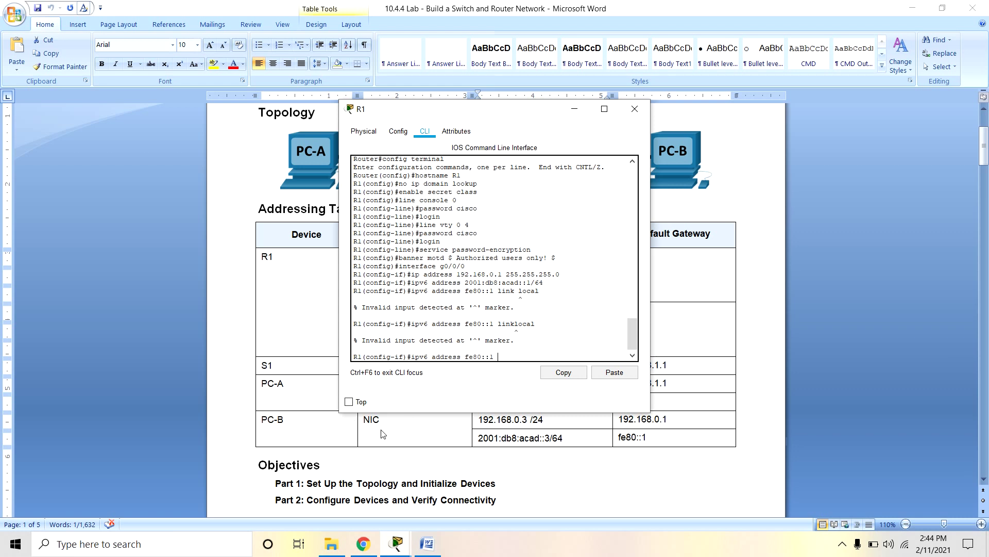
text(linklocal)
key(Return)
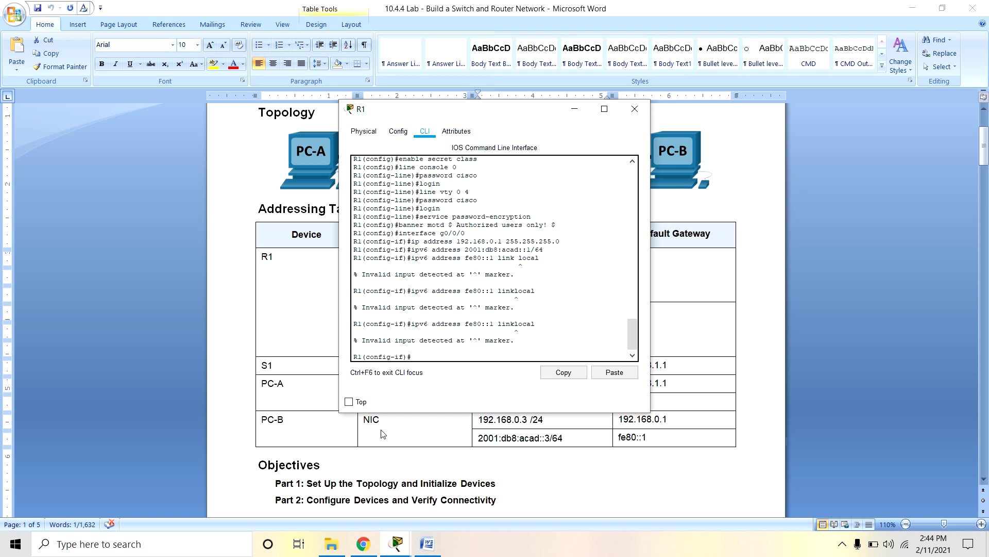
Step: Try to assign fe80::1 to interface g0/0/0 without any keyword, using "ipv6 address fe80::1"
key(Up)
key(BackSpace)
key(BackSpace)
key(BackSpace)
key(BackSpace)
key(BackSpace)
key(BackSpace)
key(BackSpace)
key(Return)
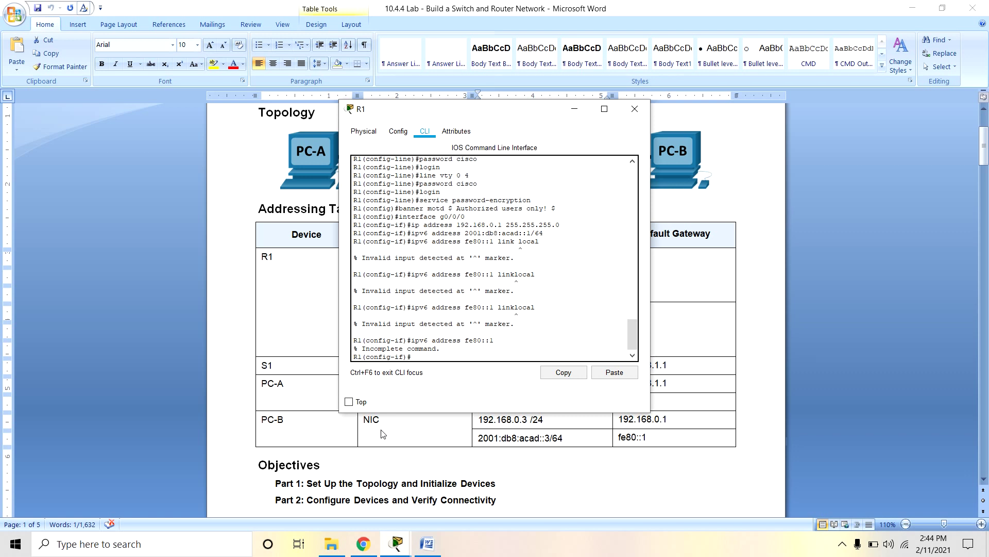
Step: Try the command "ipv6 address FE::1 link local" on interface g0/0/0
text(pv6 address FE::1 link)
text(local)
key(Return)
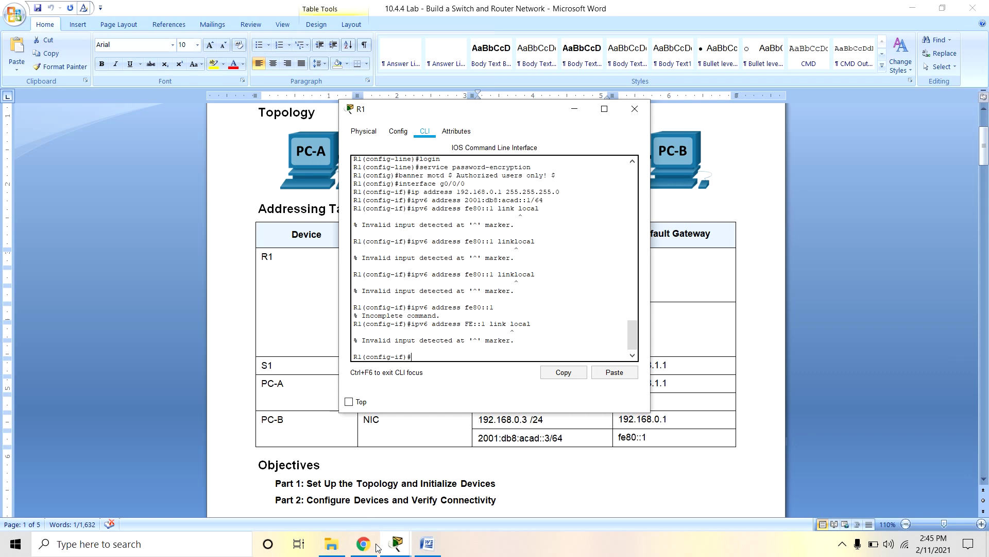
Step: Open "10.4.4 Lab - Build a Switch and Router Network - ILM" from the instructor source files folder and find the router interface commands in Part 2
click(331, 551)
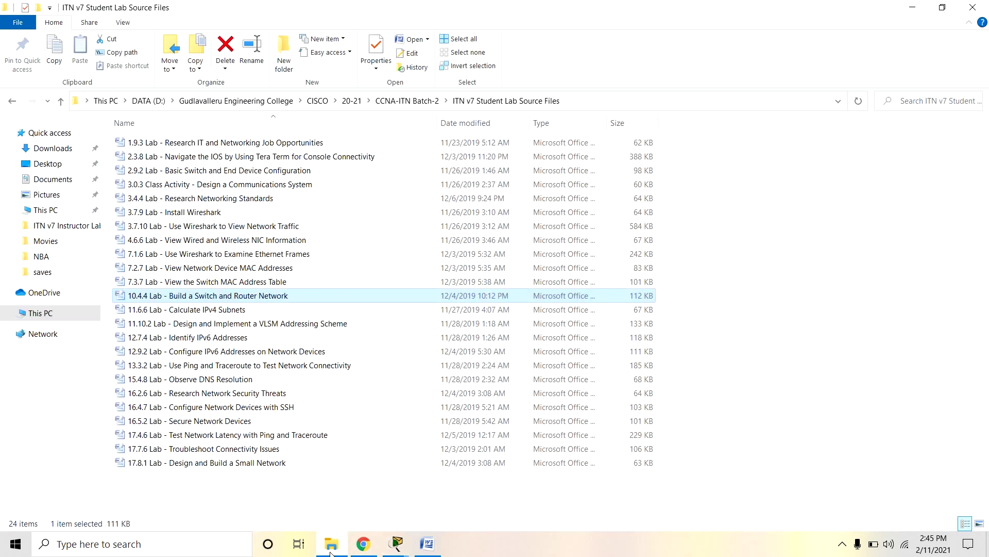
click(60, 102)
double_click(212, 142)
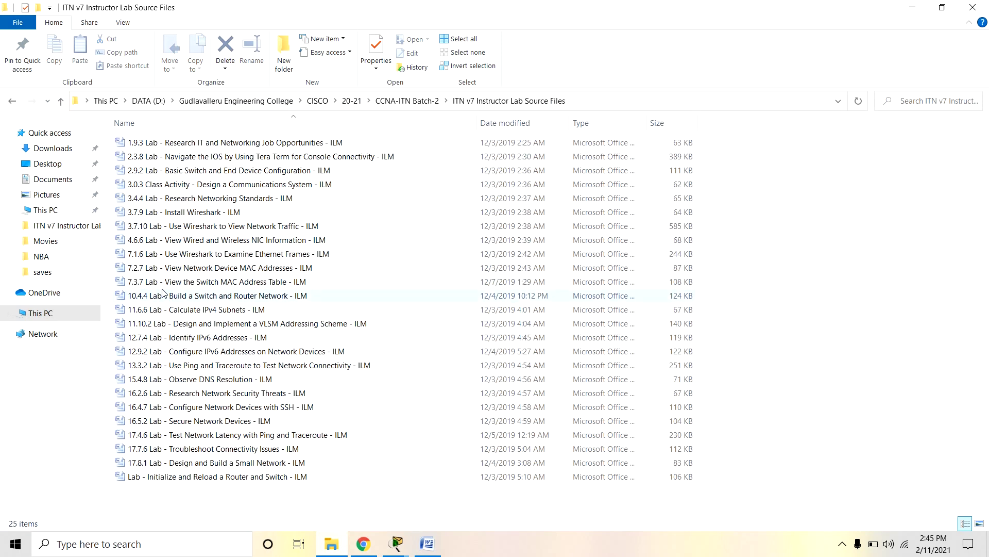
click(201, 298)
double_click(201, 298)
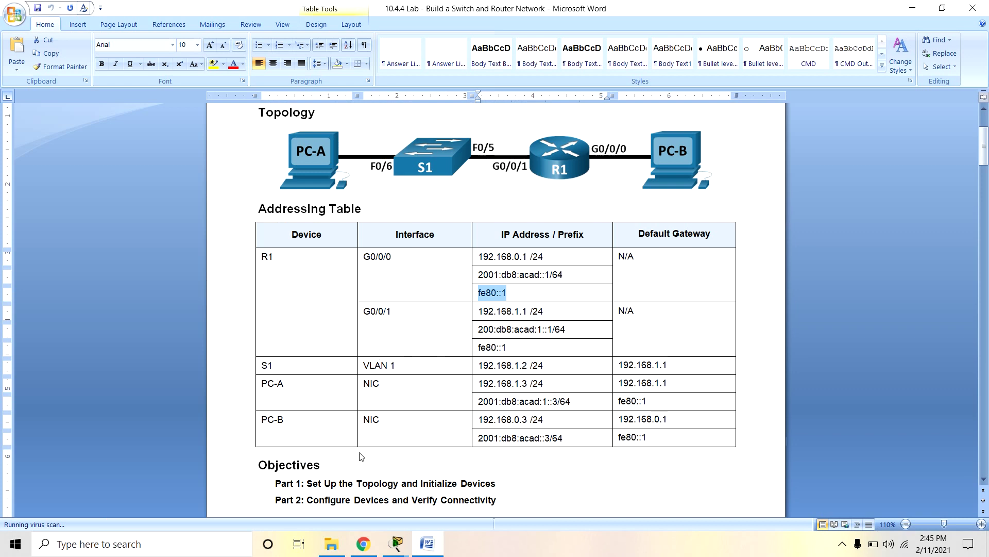
mouse_move(426, 554)
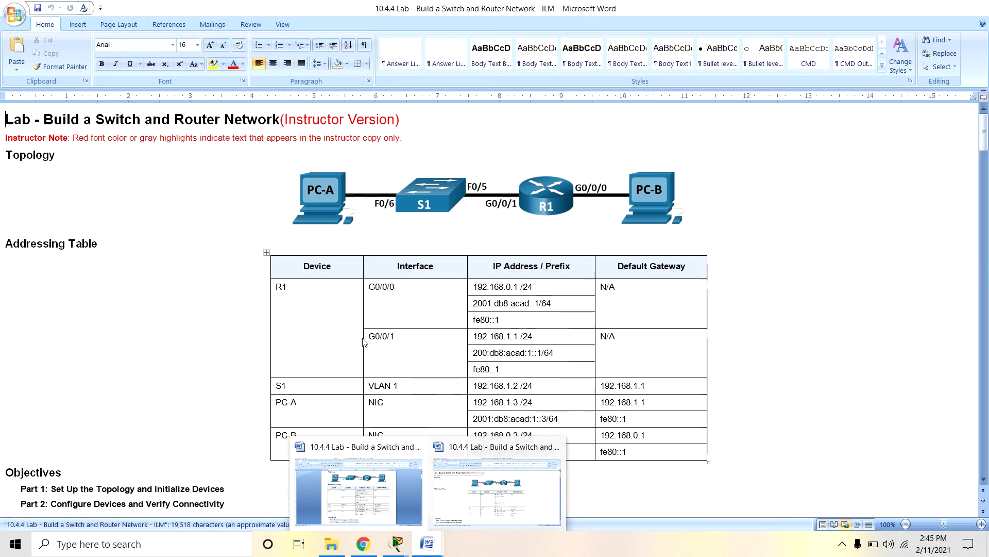
click(443, 495)
scroll(291, 339, down, 5)
scroll(291, 340, down, 20)
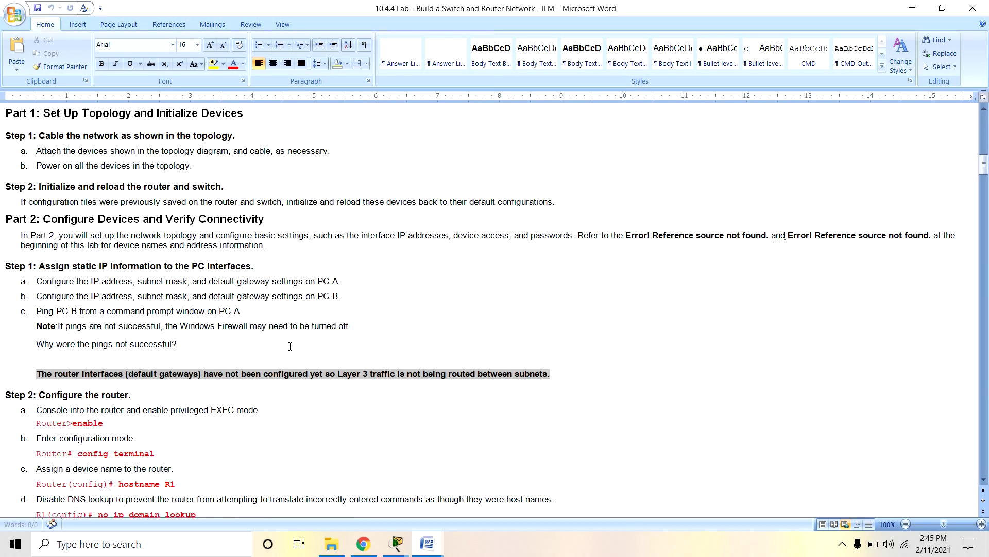
scroll(291, 351, down, 5)
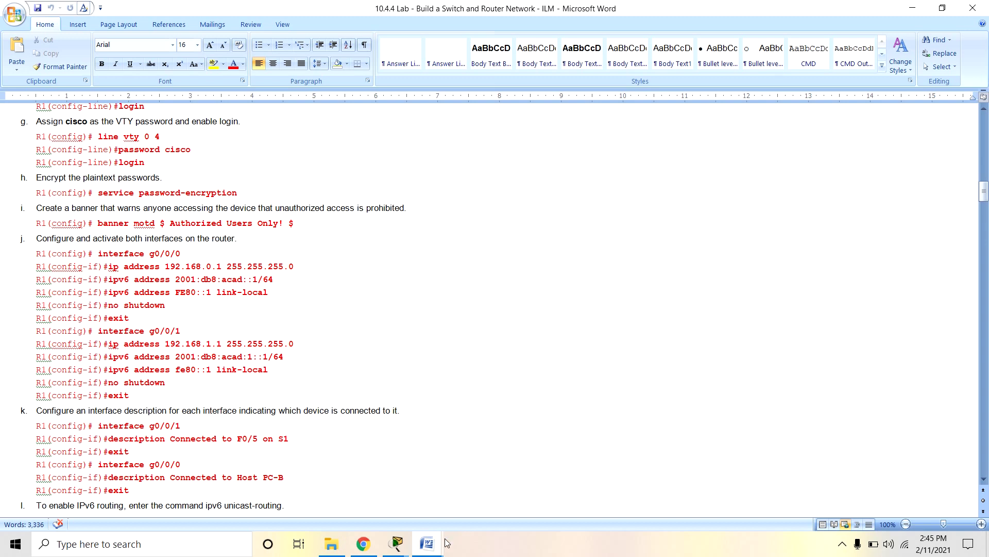
Step: Return to R1's command line and try the last command again as "ipv6 address FE::1 link-local"
mouse_move(397, 543)
click(541, 493)
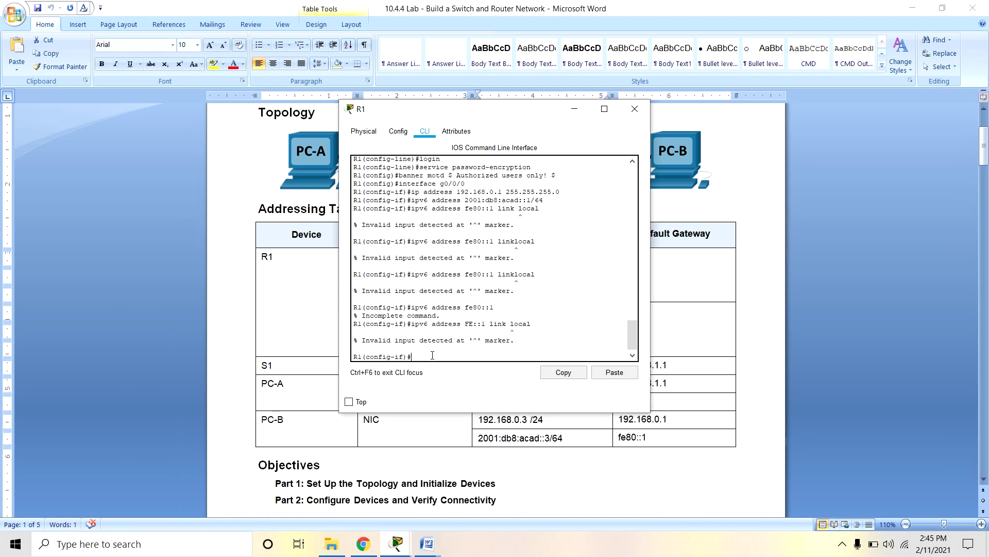
key(Up)
key(Left)
key(Left)
key(Left)
key(Left)
key(Left)
key(BackSpace)
text(-)
key(Return)
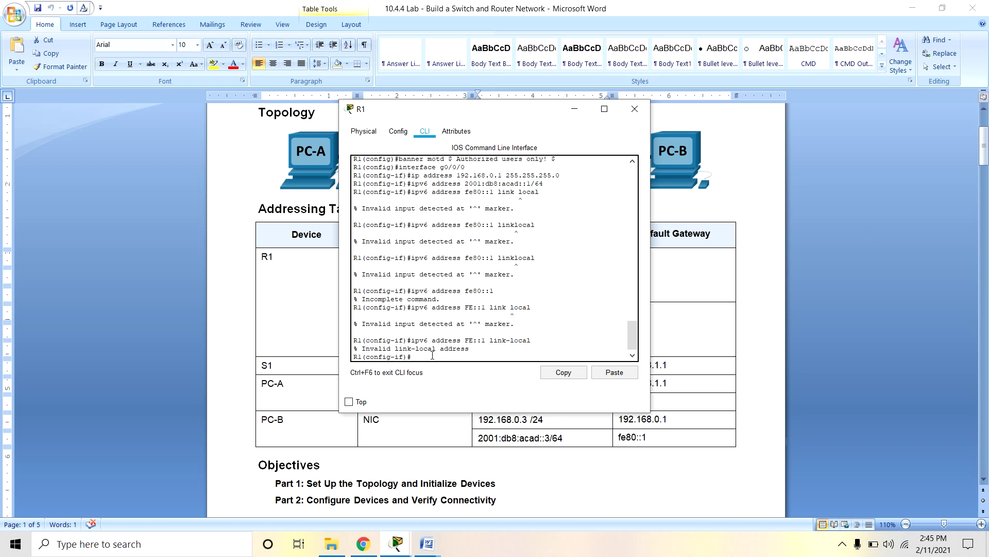
Step: Switch to the instructor lab document and copy the g0/0/0 command "ipv6 address FE80::1 link-local"
text(ipv6)
click(427, 543)
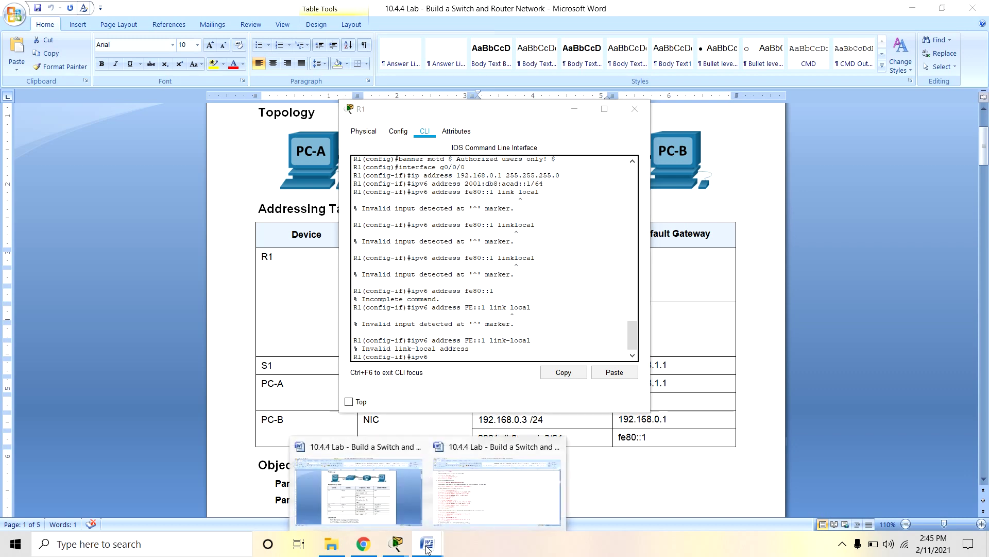
click(466, 504)
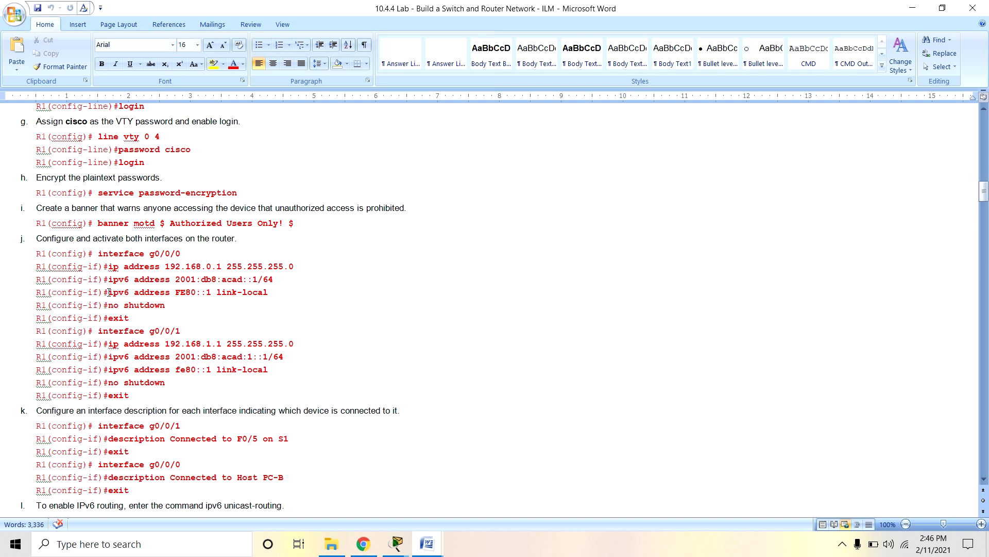
drag(111, 292, 268, 292)
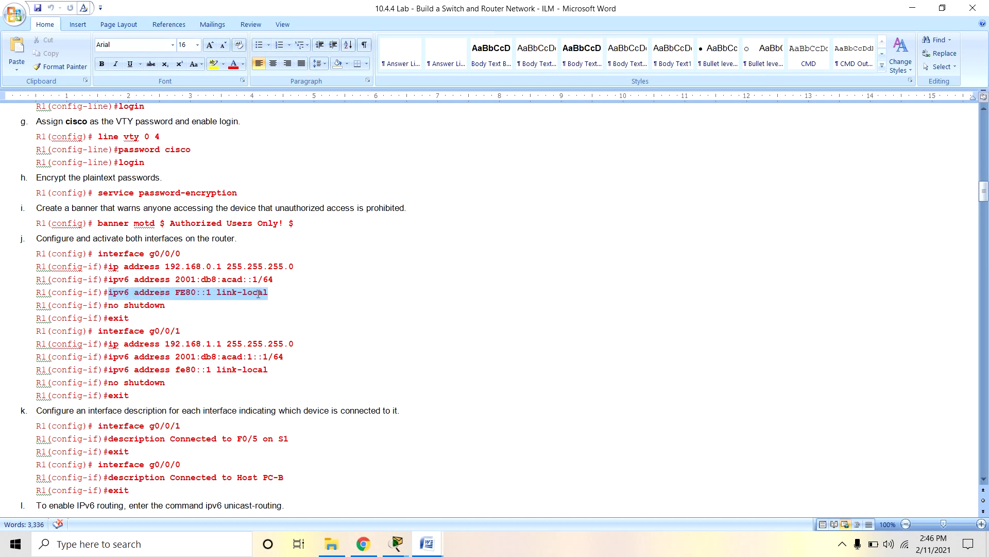
key(ctrl+c)
click(365, 325)
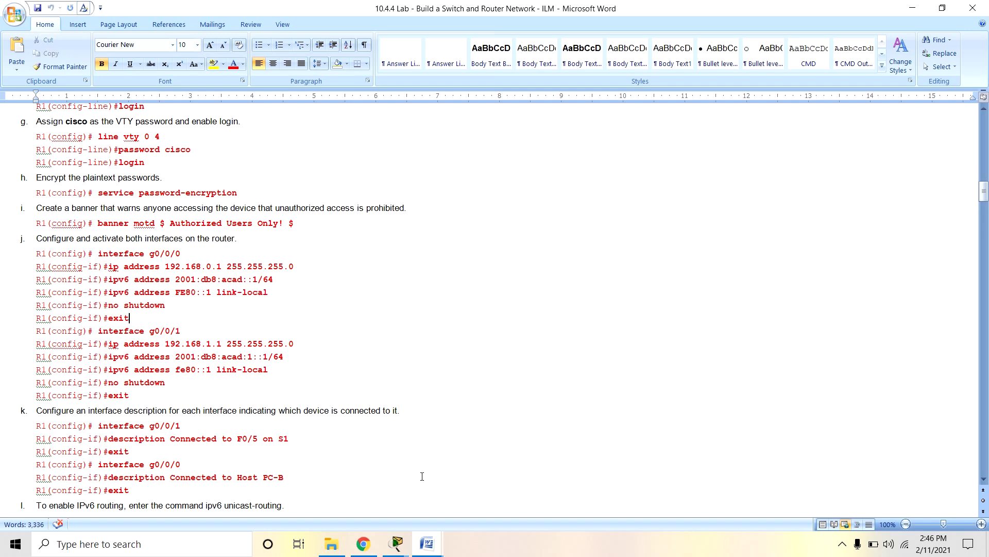
Step: Return to R1's command line and erase the partly entered "ipv6" command
mouse_move(397, 550)
click(360, 492)
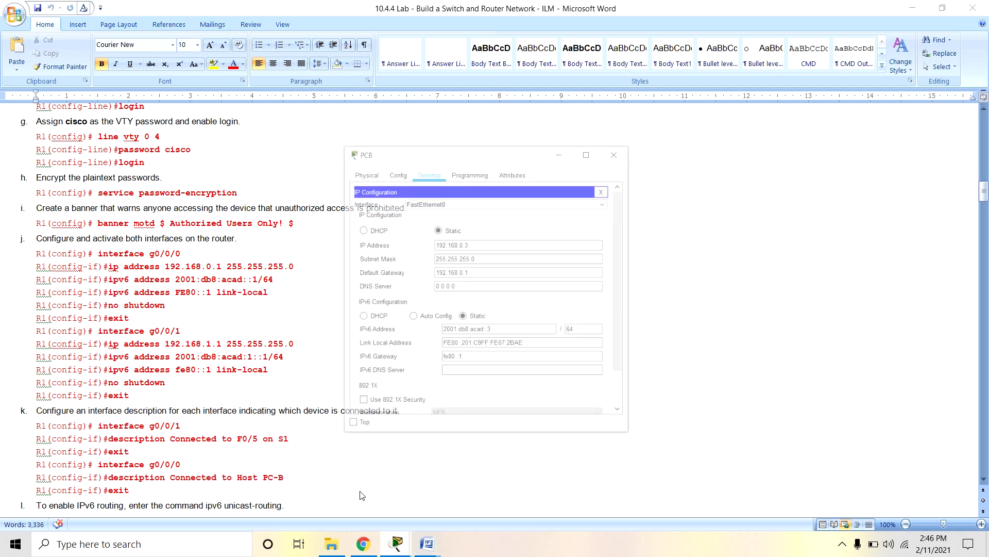
mouse_move(397, 543)
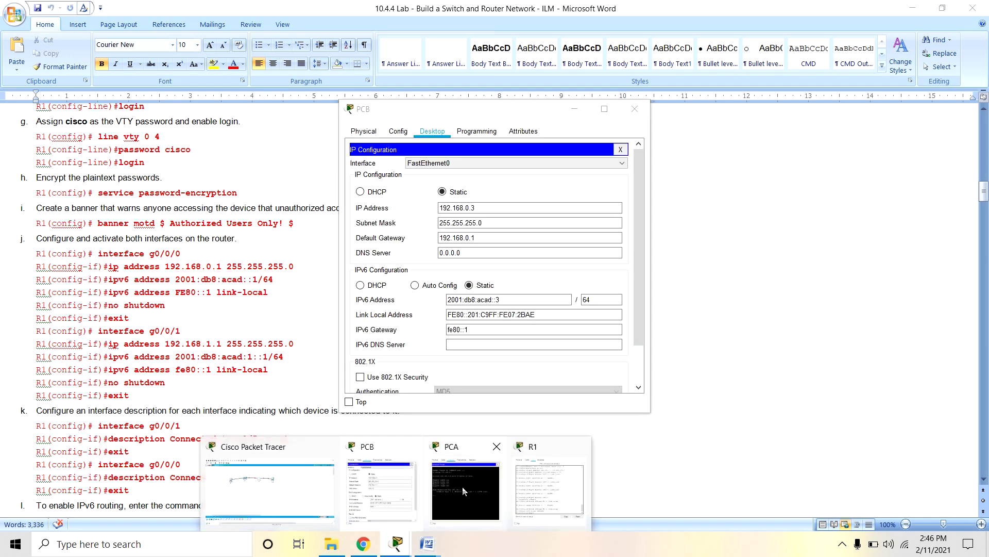
click(530, 484)
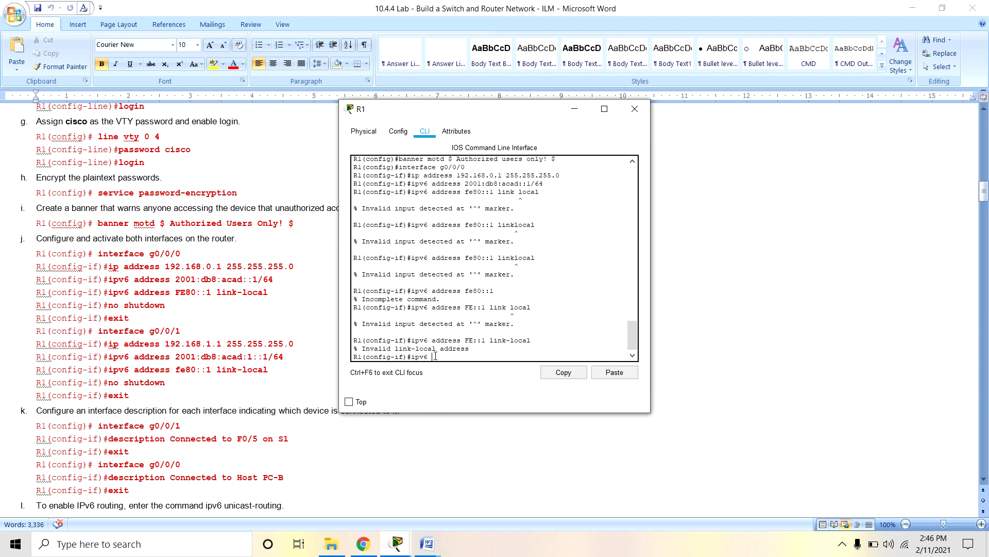
drag(433, 357, 408, 357)
key(BackSpace)
key(BackSpace)
key(BackSpace)
key(BackSpace)
key(BackSpace)
Step: Paste and run the copied command "ipv6 address FE80::1 link-local" on R1's interface g0/0/0
click(421, 352)
right_click(420, 357)
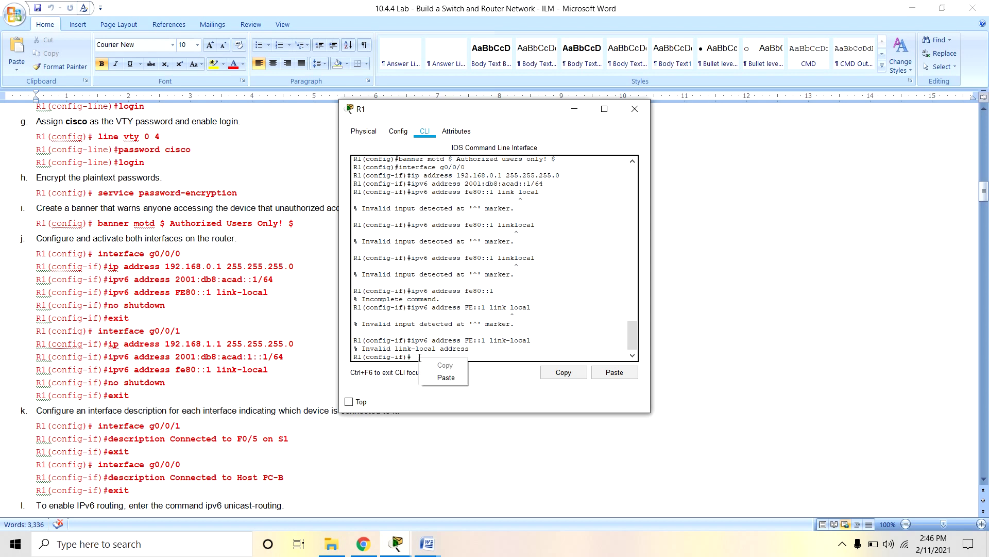
click(438, 380)
key(Return)
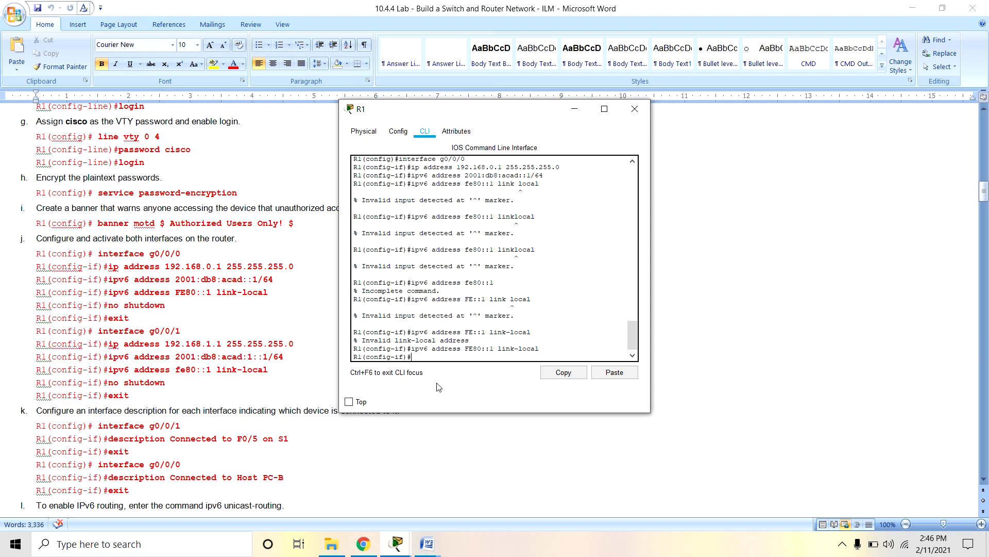
Step: Minimize the lab documents and folder window, move R1's window aside, and activate interface g0/0/0 with no shutdown
click(914, 9)
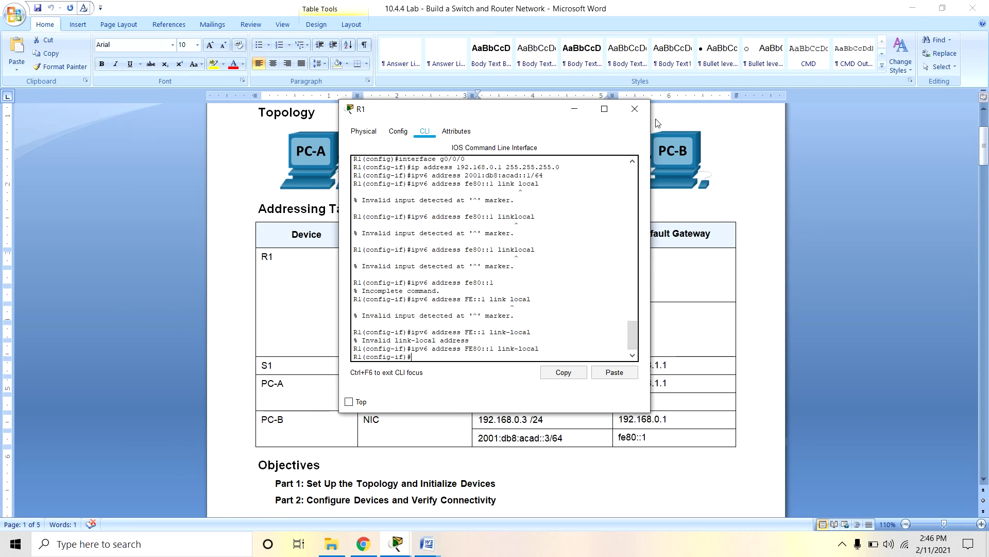
click(914, 8)
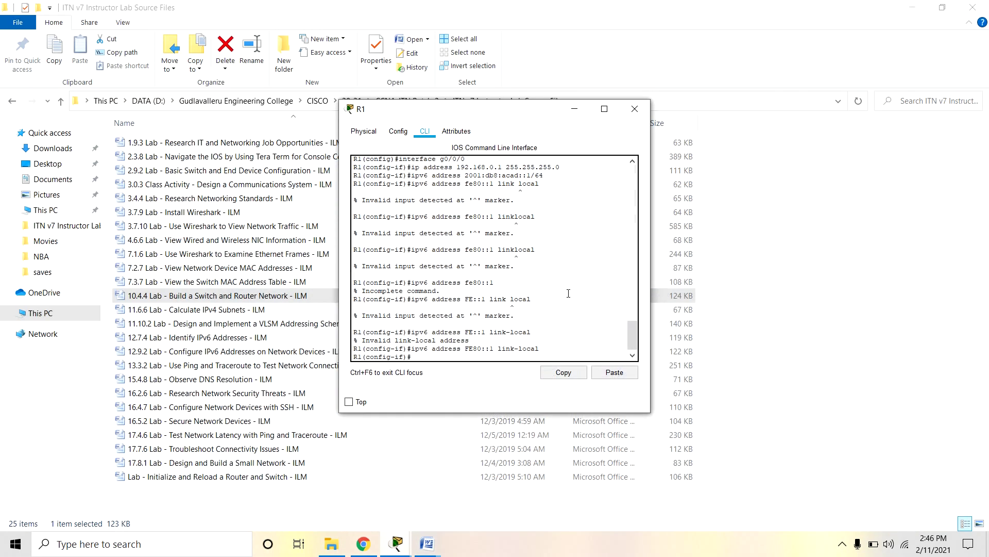
click(913, 7)
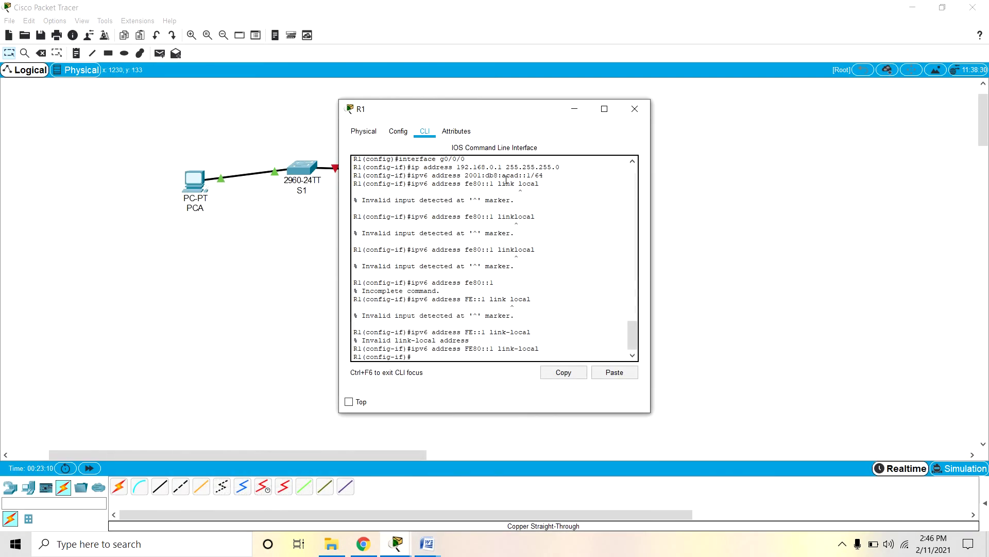
drag(526, 109, 688, 64)
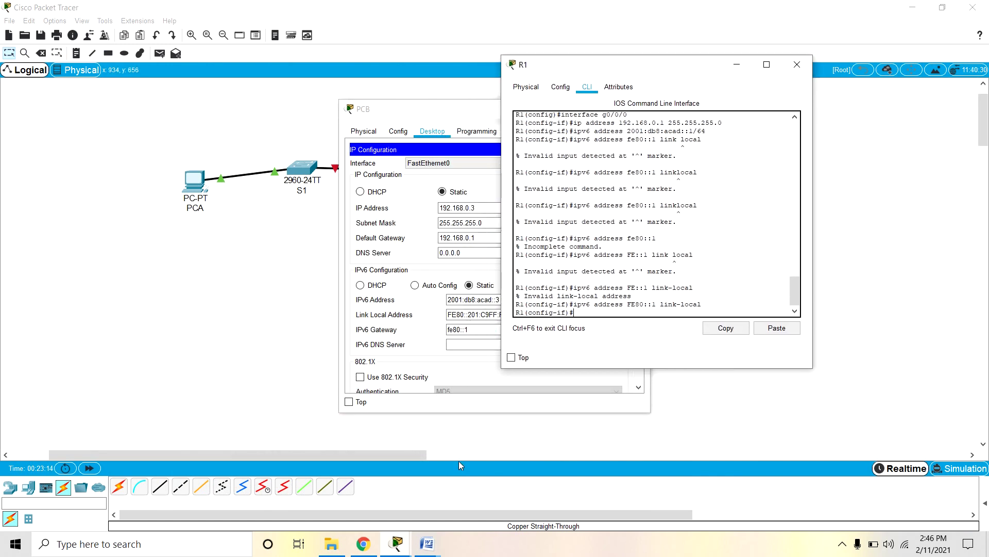
text(no shutdown)
key(Return)
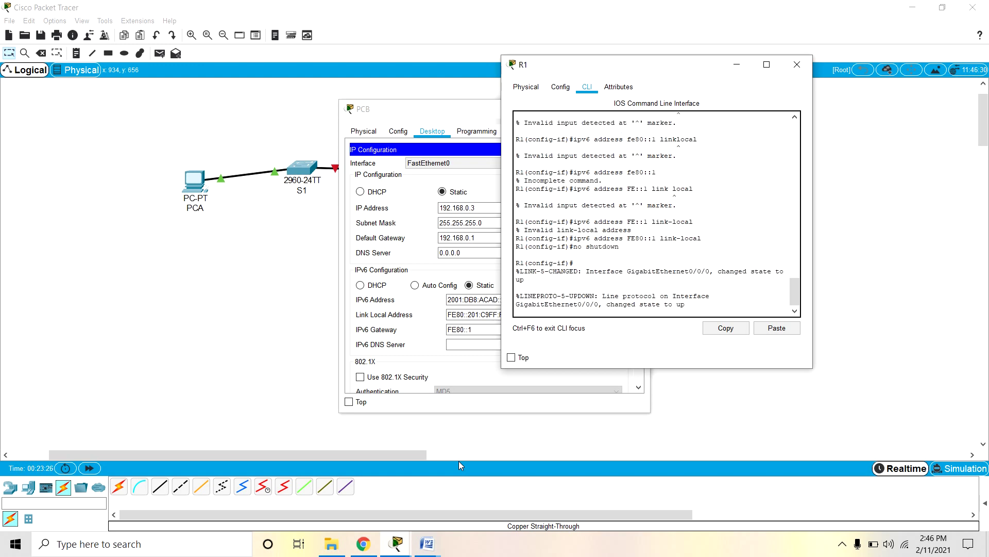
Step: Exit interface g0/0/0 on R1, enter interface g0/0/1 and assign IP address 192.168.1.1 with mask 255.255.255.0
key(Return)
text(ex)
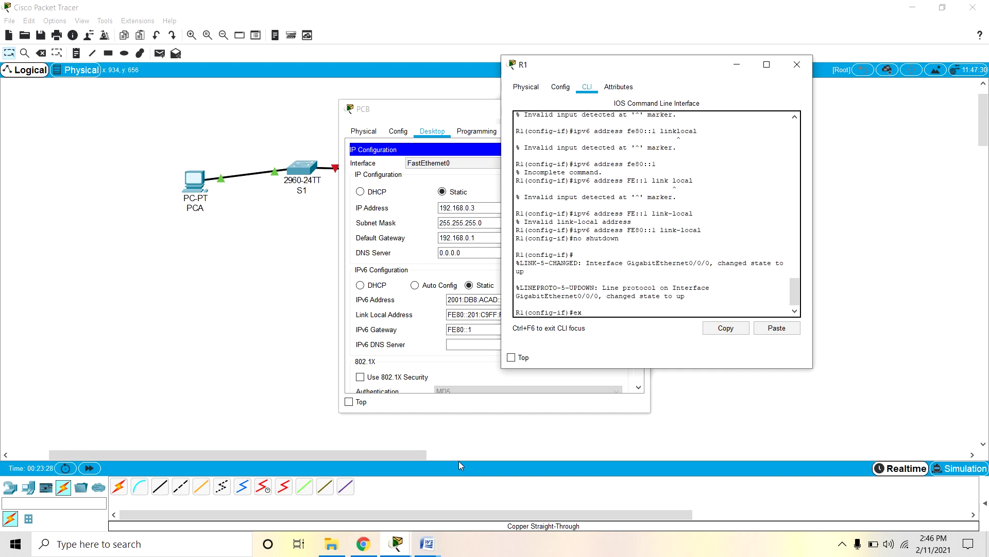
text(it)
key(Return)
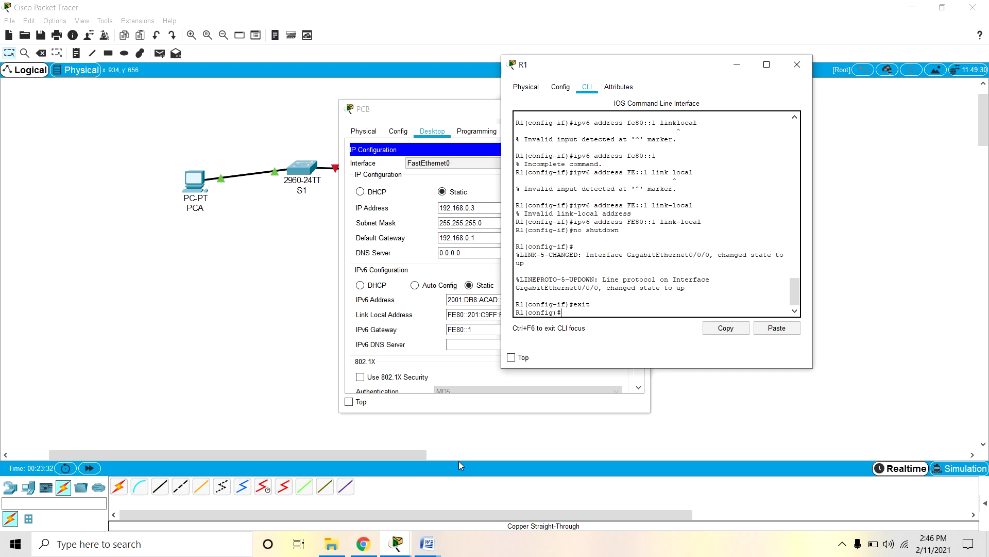
text(interface g0/0/1)
key(Return)
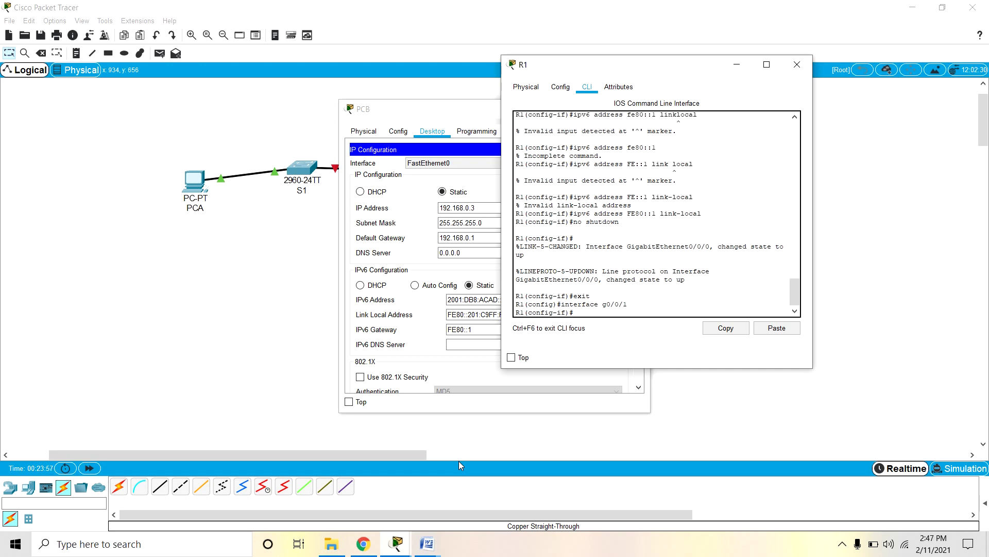
text(ip address 192.168.1.1 255.255.255.0)
key(Return)
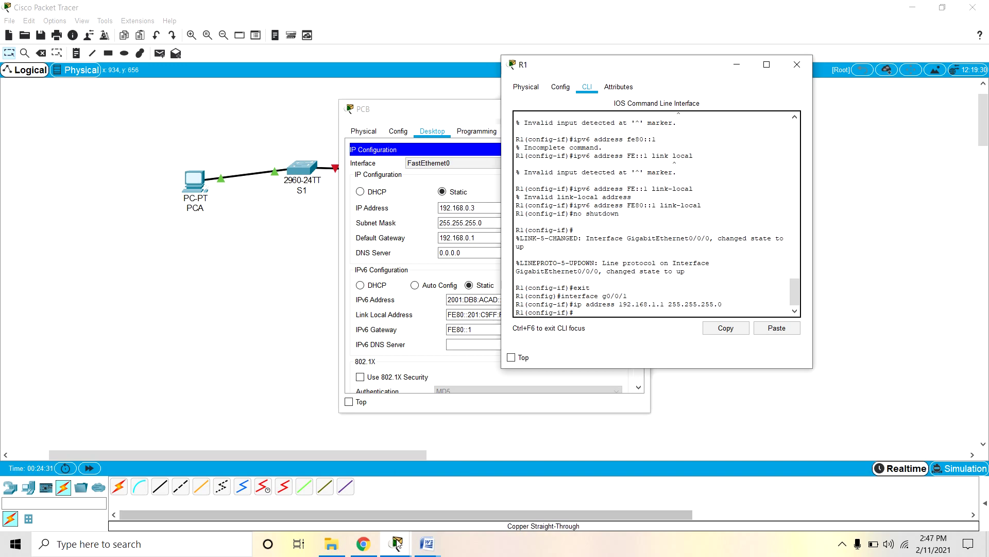
Step: Switch to the instructor lab document in Word and copy the g0/0/1 command "ipv6 address 2001:db8:acad:1::1/64"
click(420, 548)
click(484, 487)
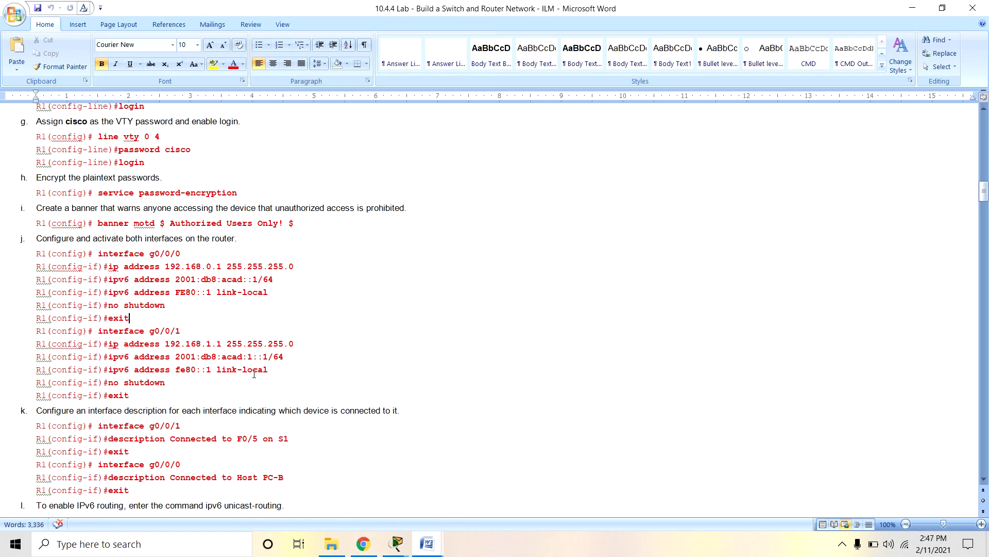
scroll(181, 393, down, 3)
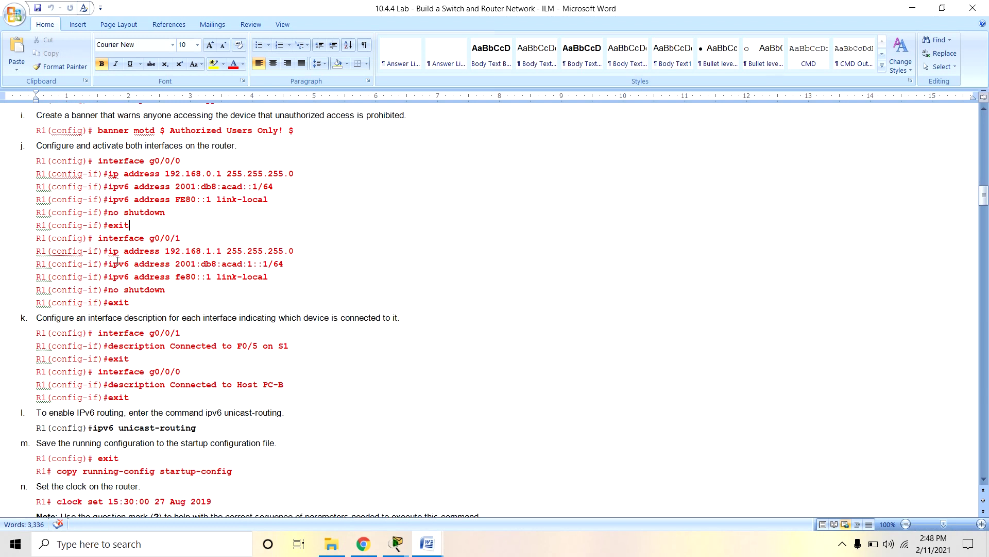
drag(109, 265, 284, 265)
key(ctrl+c)
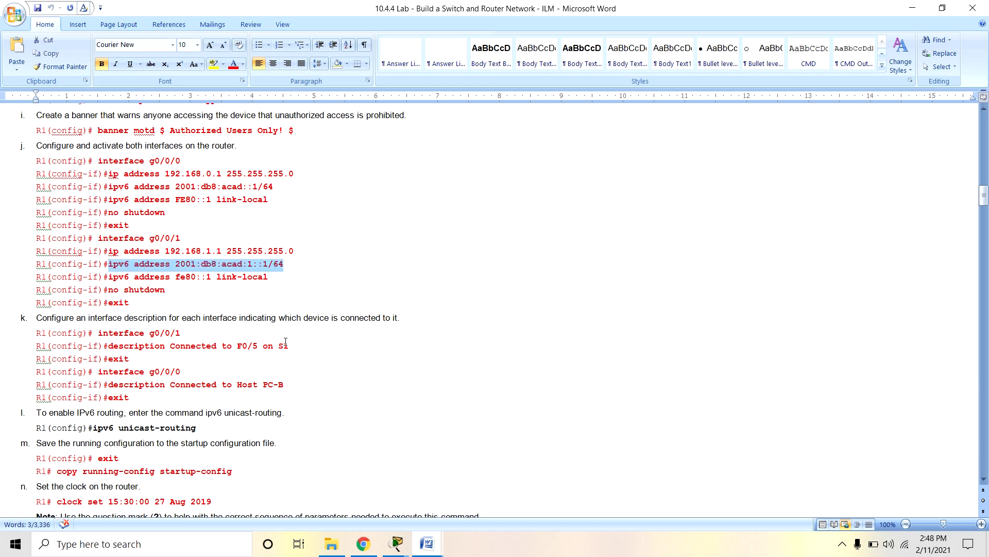
Step: Return to R1's command line and paste and run "ipv6 address 2001:db8:acad:1::1/64" on interface g0/0/1
click(397, 543)
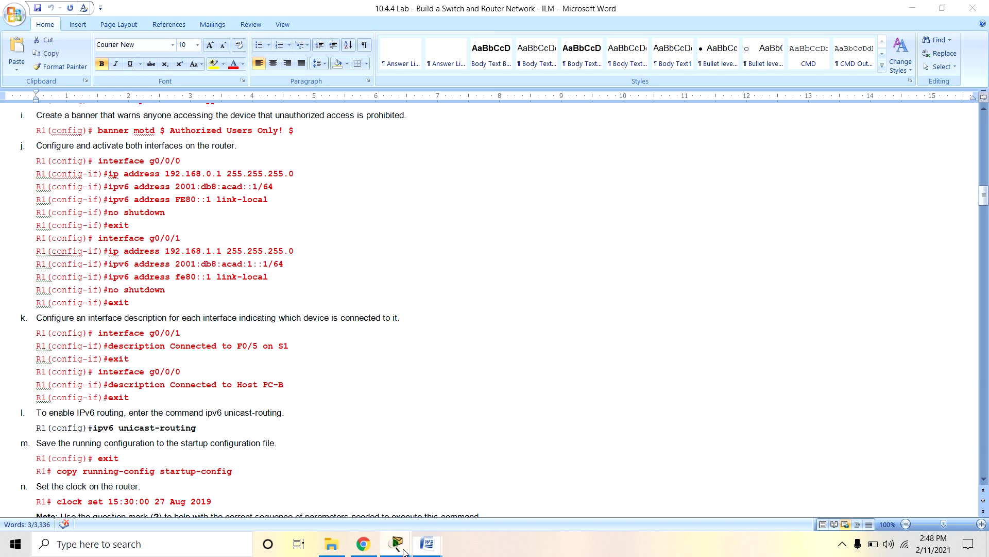
click(523, 490)
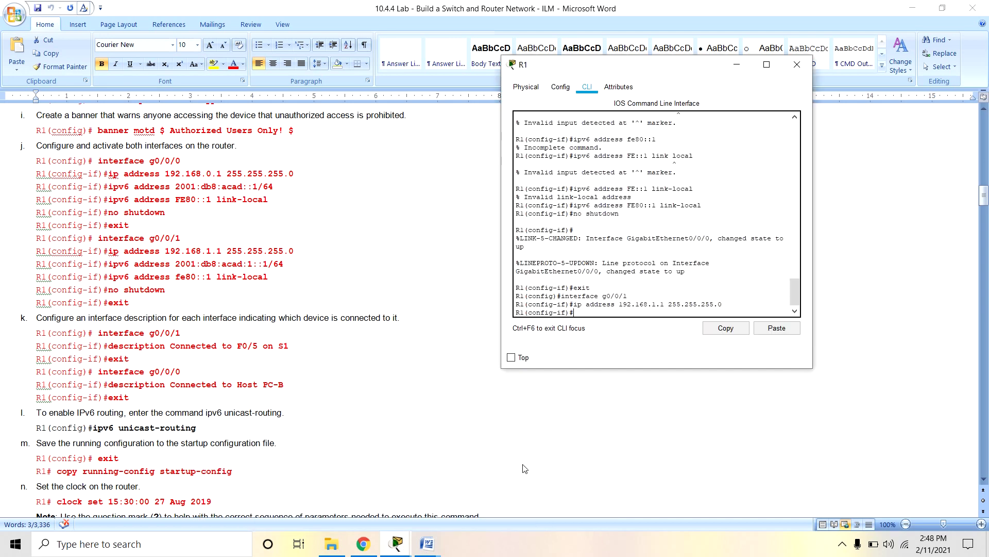
right_click(580, 309)
click(606, 328)
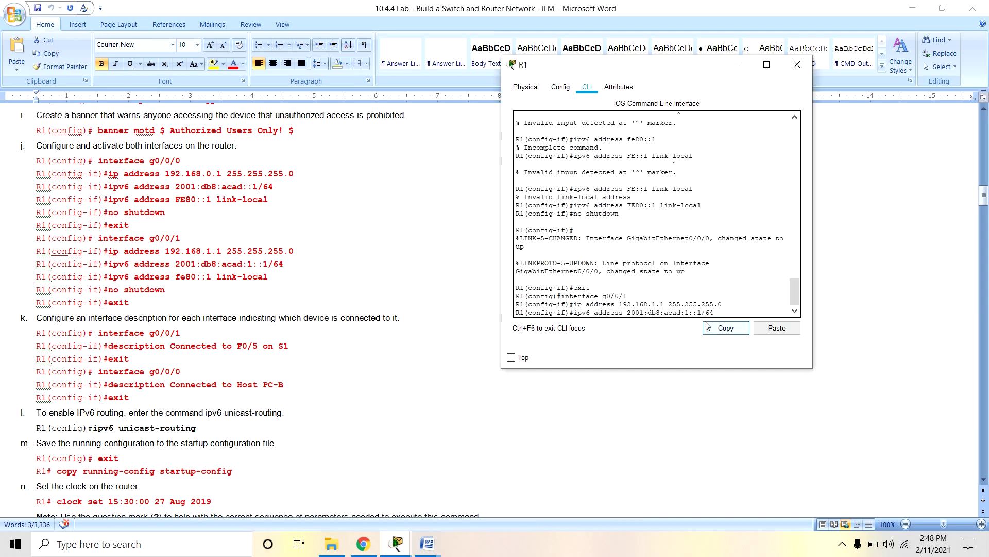
key(Return)
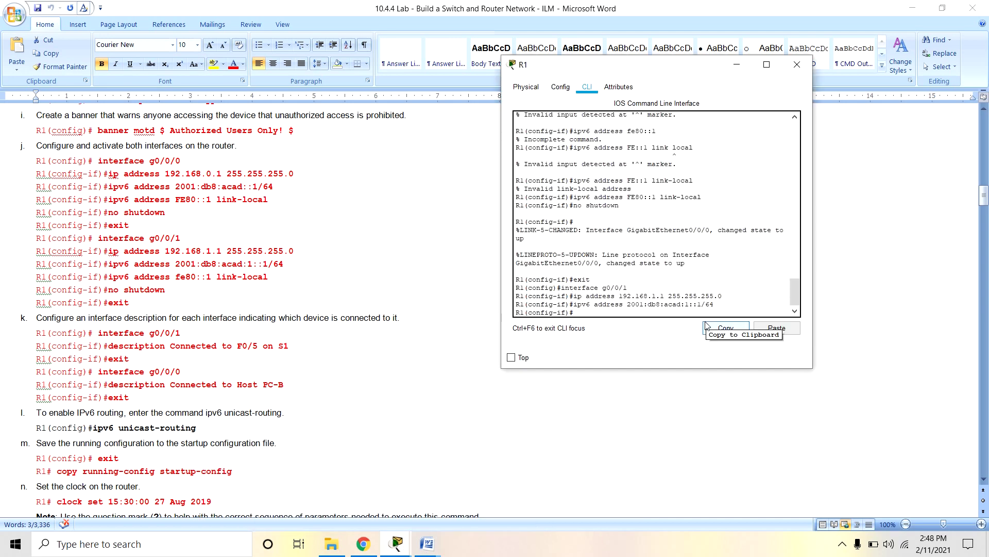
Step: Switch back to the instructor lab document and copy the g0/0/1 command "ipv6 address fe80::1 link-local"
click(427, 544)
click(461, 498)
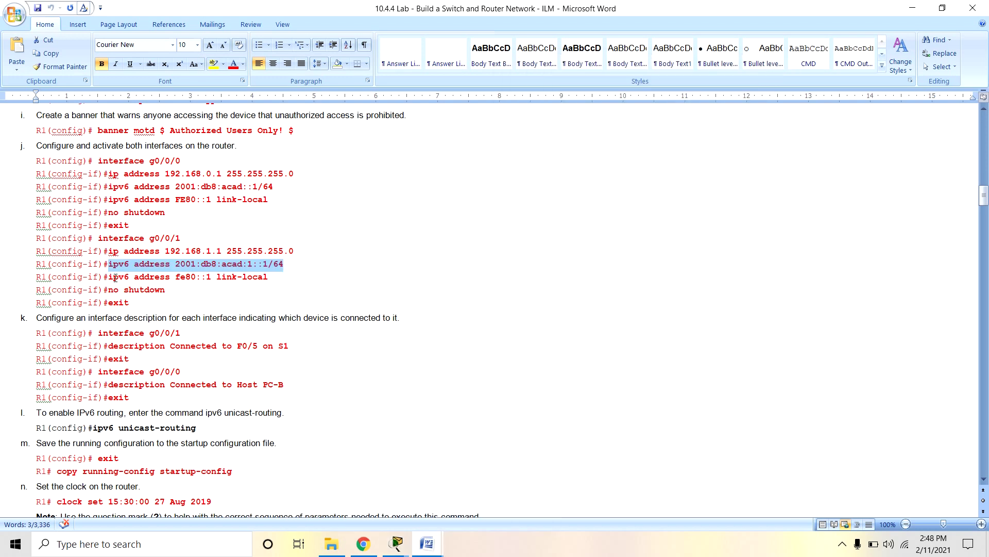
drag(109, 276, 268, 276)
key(ctrl+c)
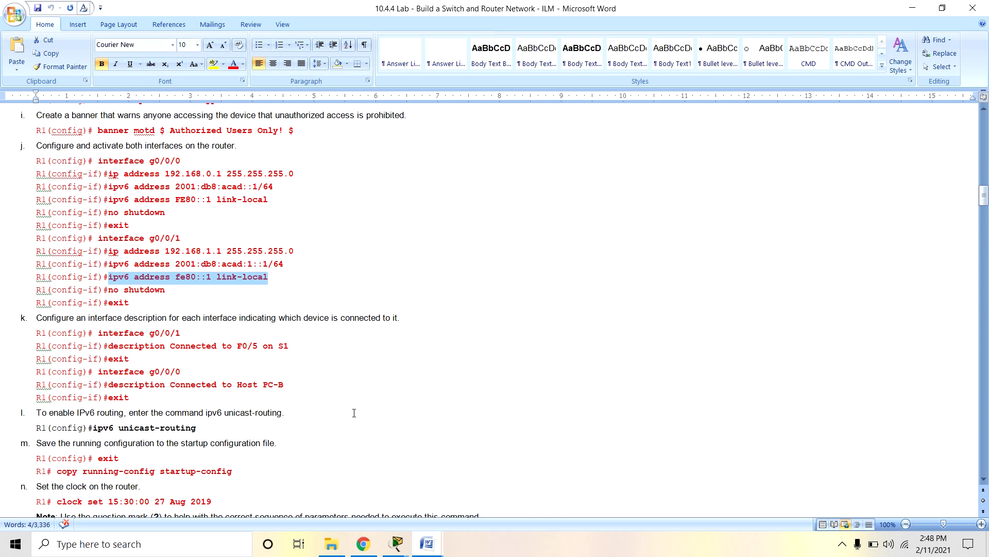
Step: Return to R1's command line and paste and run "ipv6 address fe80::1 link-local" on interface g0/0/1
click(427, 542)
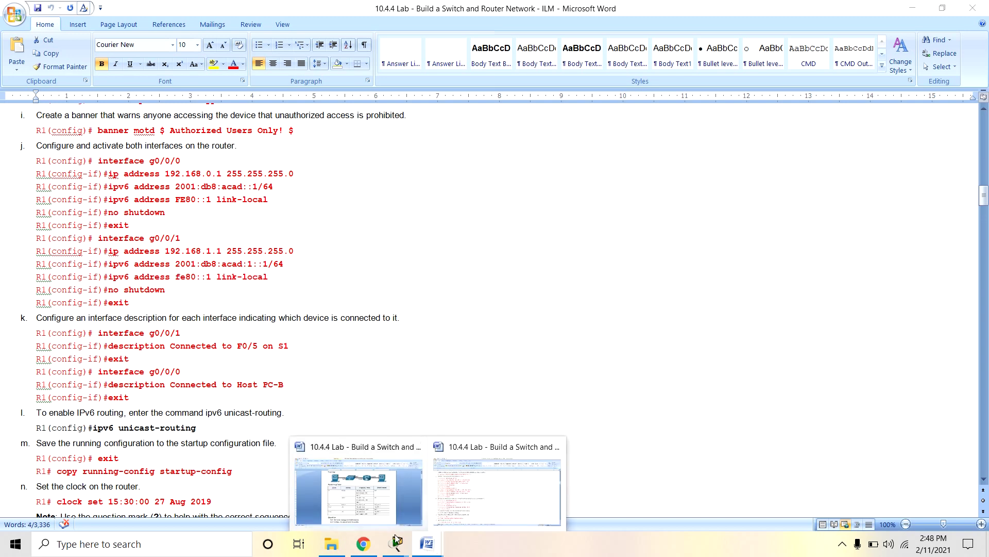
mouse_move(397, 542)
click(538, 492)
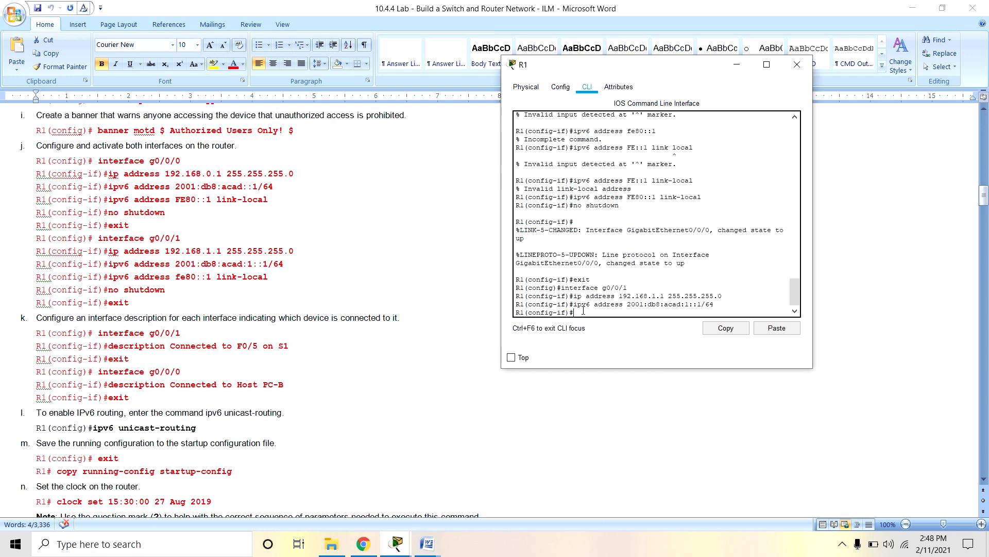
click(598, 329)
key(Return)
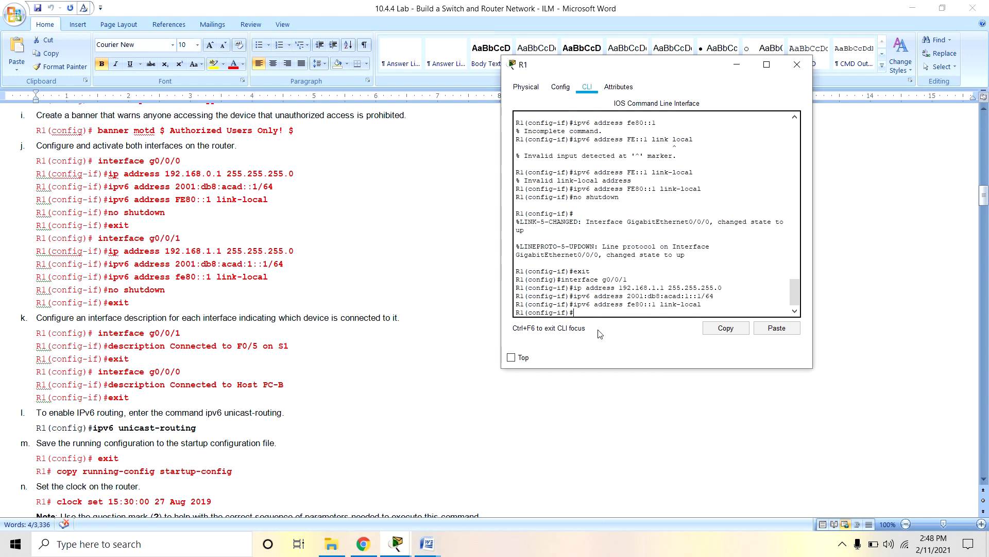
Step: Minimize the lab document, activate interface g0/0/1 on R1 with no shutdown, and exit to global configuration mode
click(909, 10)
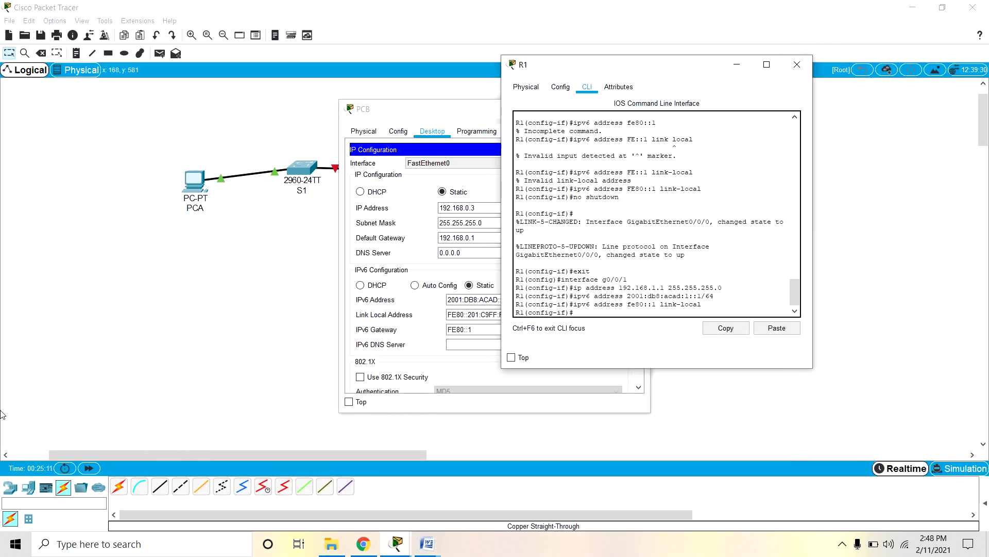
text(no shutdown)
key(Return)
key(Return)
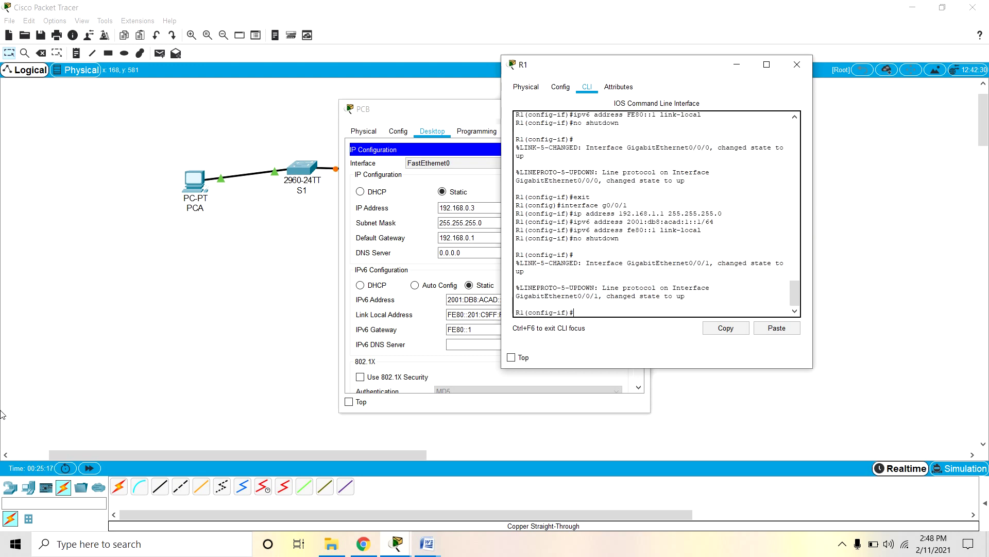
text(exit)
key(Return)
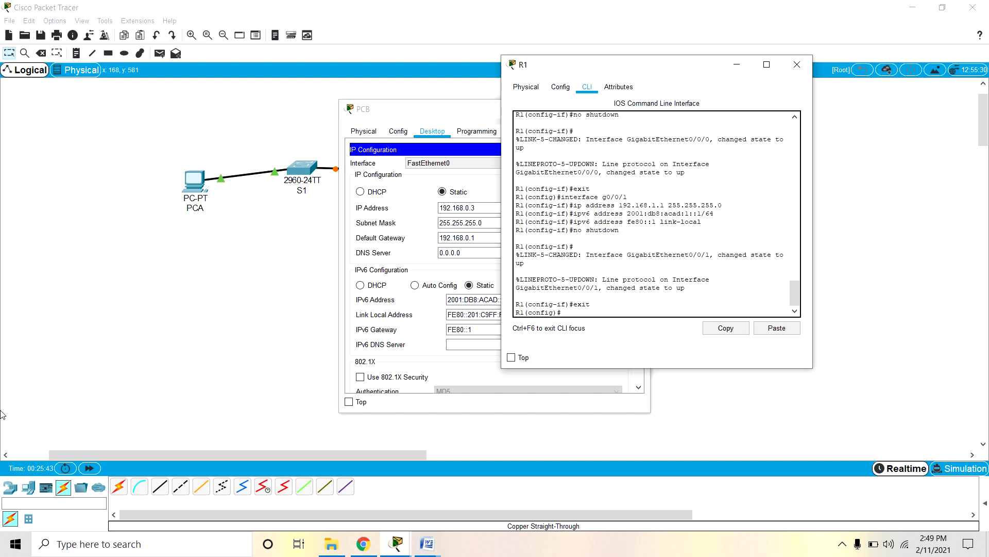
Step: Enter interface g0/0/1 on R1, set its description to "connected to F0/5 on S1", and exit the interface
text(nterface)
text( g0/)
text(0/0)
text(1)
key(Return)
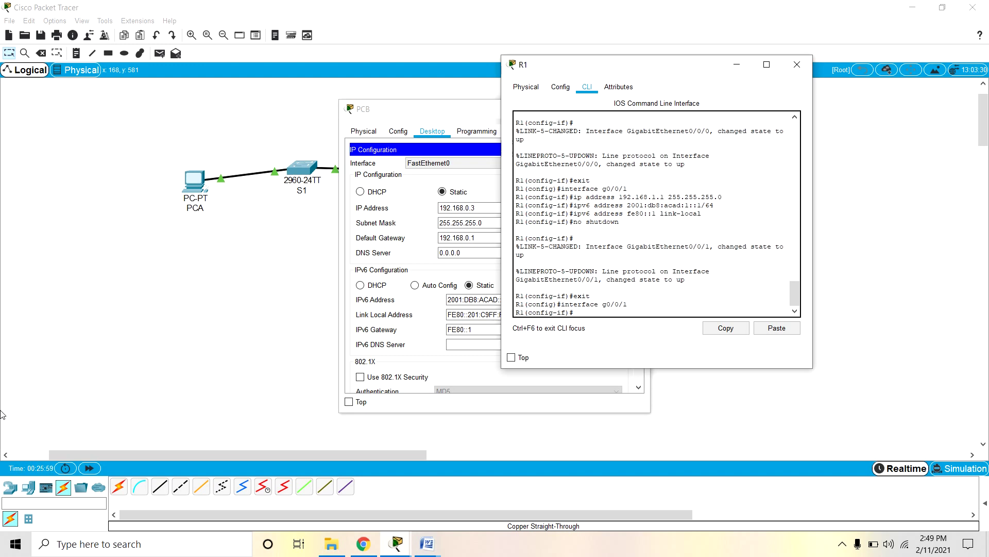
text(description connected to F)
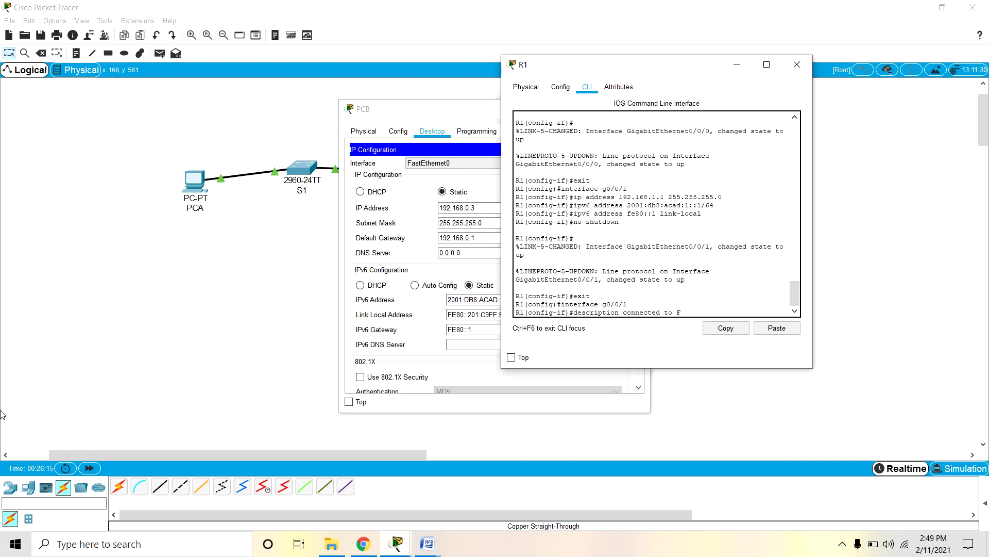
text(0/5 on S1)
key(Return)
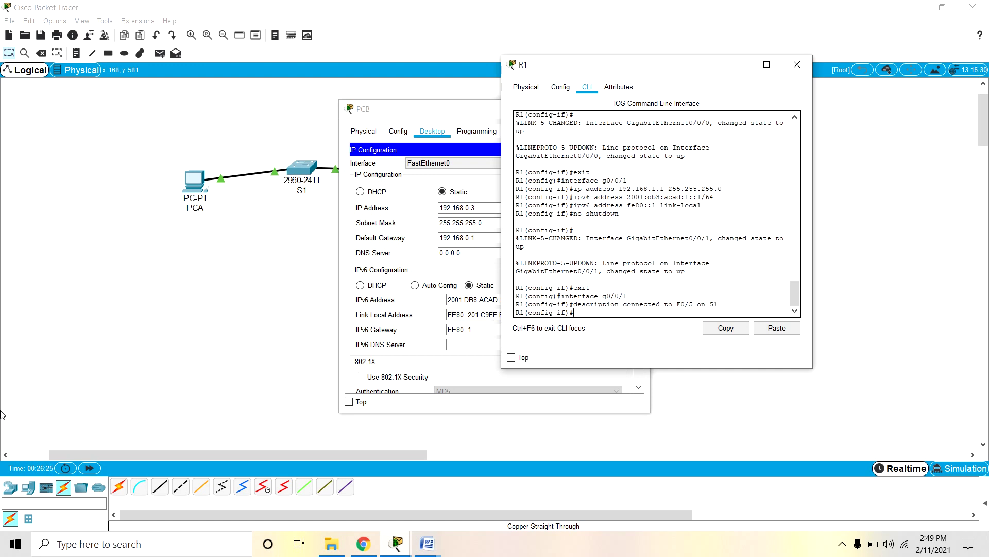
text(exit)
key(Return)
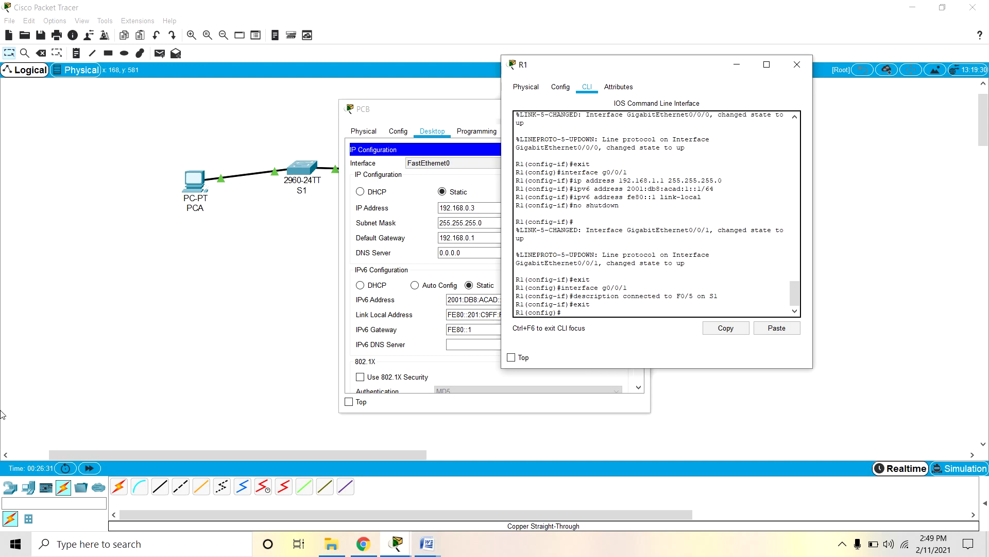
Step: Enter interface g0/0/1 on R1 again and start the command "description connected to host PC" without running it
text(interfac)
text(e g0/0/1)
key(Return)
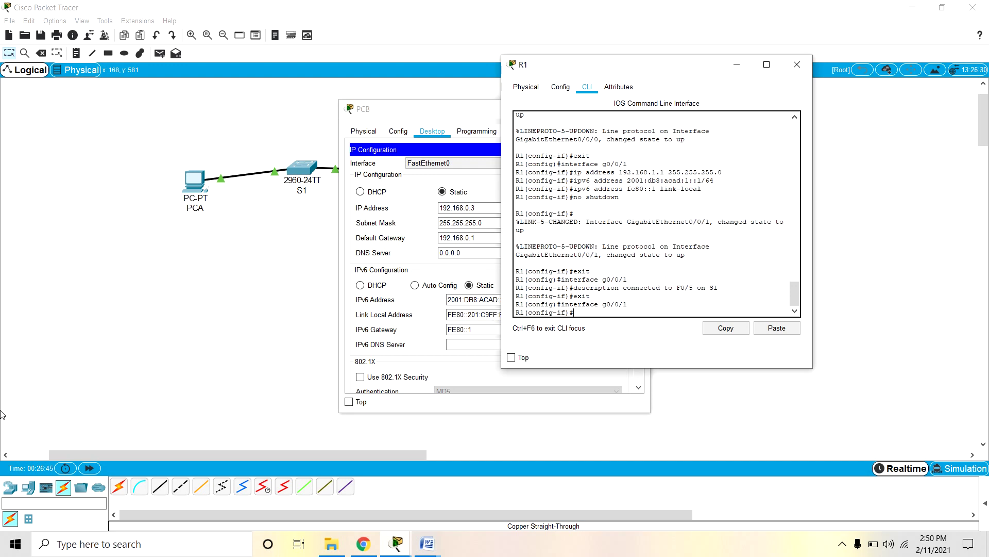
text(desc)
text(re)
text(ition)
key(BackSpace)
key(BackSpace)
key(BackSpace)
key(BackSpace)
key(BackSpace)
key(BackSpace)
text(ription connected to host PC)
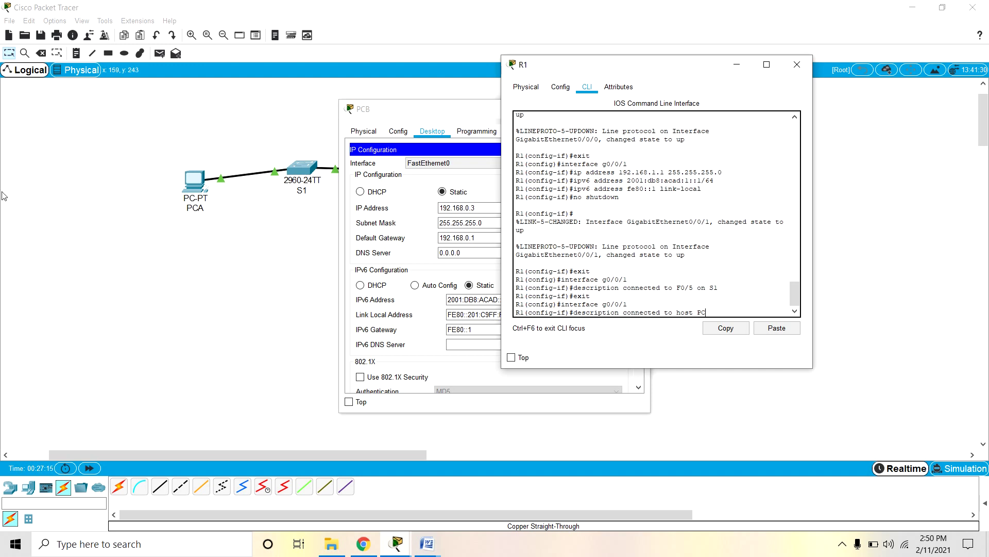
Step: Move the PCB and R1 windows apart to uncover the router and PCB in the topology
click(412, 115)
drag(413, 116, 155, 166)
click(648, 74)
drag(648, 74, 805, 78)
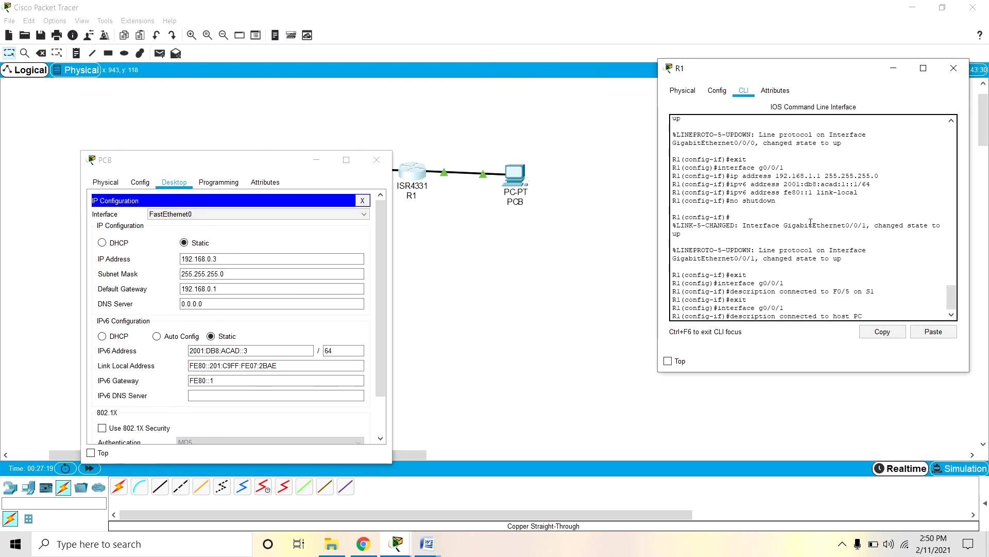
Step: Complete and run the command as "description connected to host PCB", and exit the interface
text(B)
key(Return)
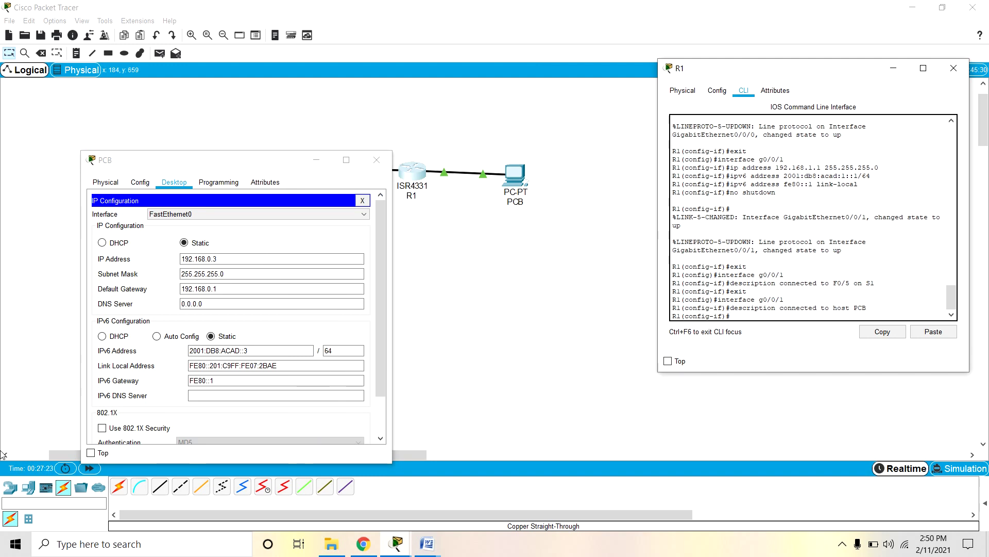
text(exit)
key(Return)
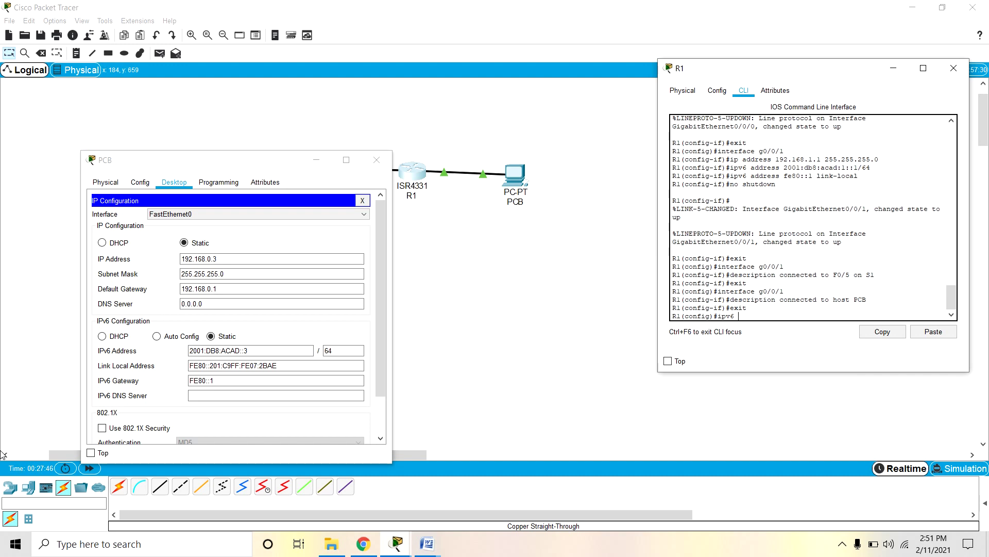
Step: Enable IPv6 routing on R1 with ipv6 unicast-routing and exit to privileged EXEC mode
text(unicast-routing)
key(Return)
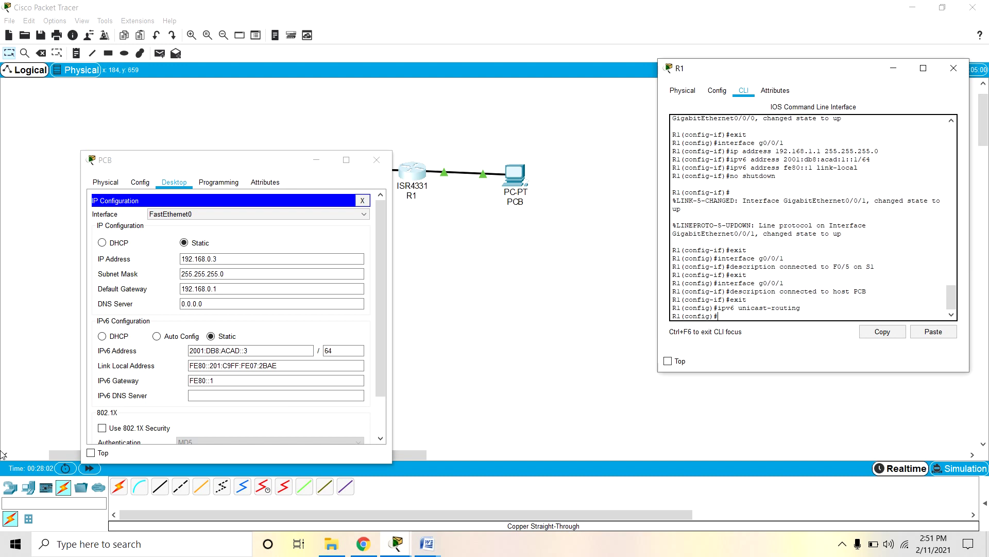
text(exit)
key(Return)
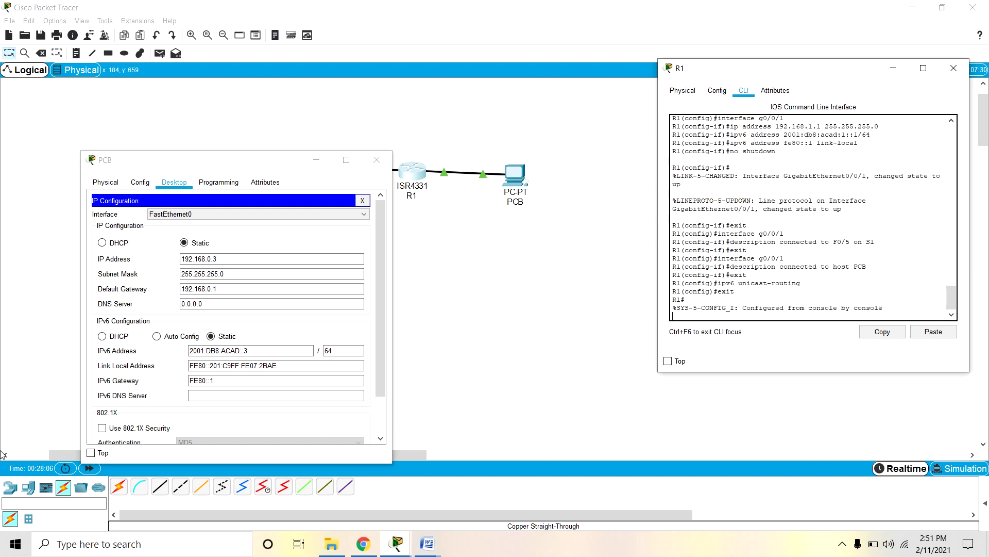
key(Return)
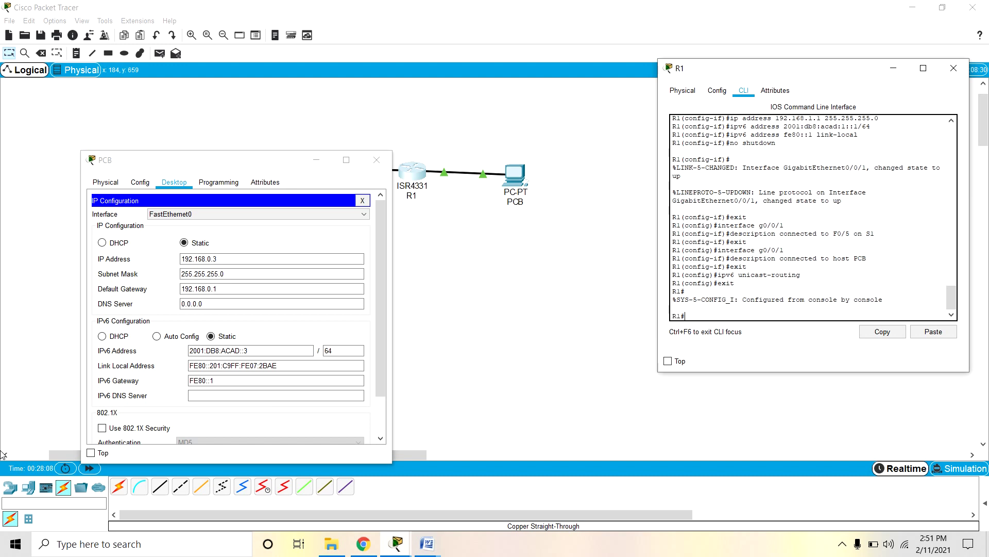
Step: Save R1's running configuration to startup-config, accepting the default destination filename
text(copy Running-config startup-config)
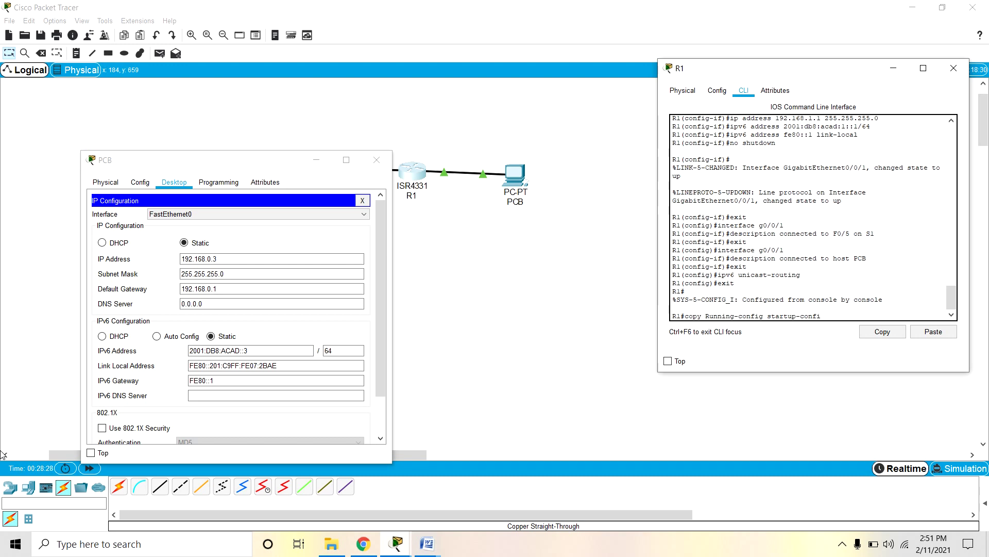
key(Return)
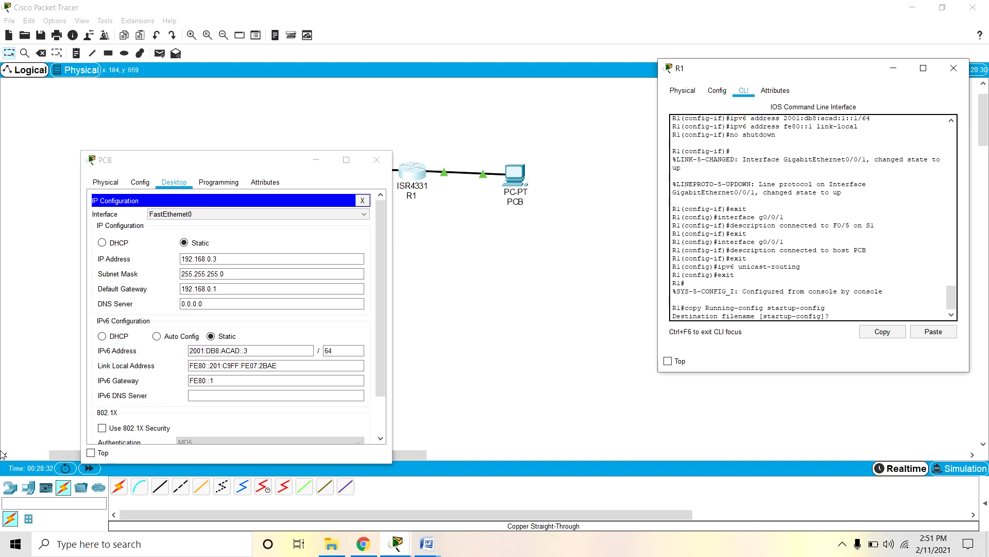
key(Return)
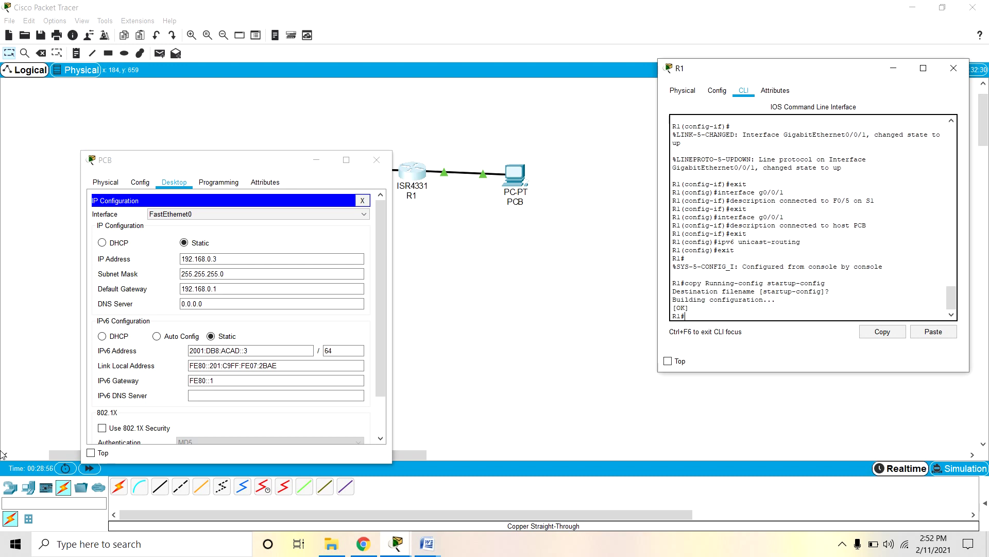
Step: Repeat the ping to PCB at 192.168.0.3 from PCA's command prompt
drag(266, 168, 394, 150)
click(396, 544)
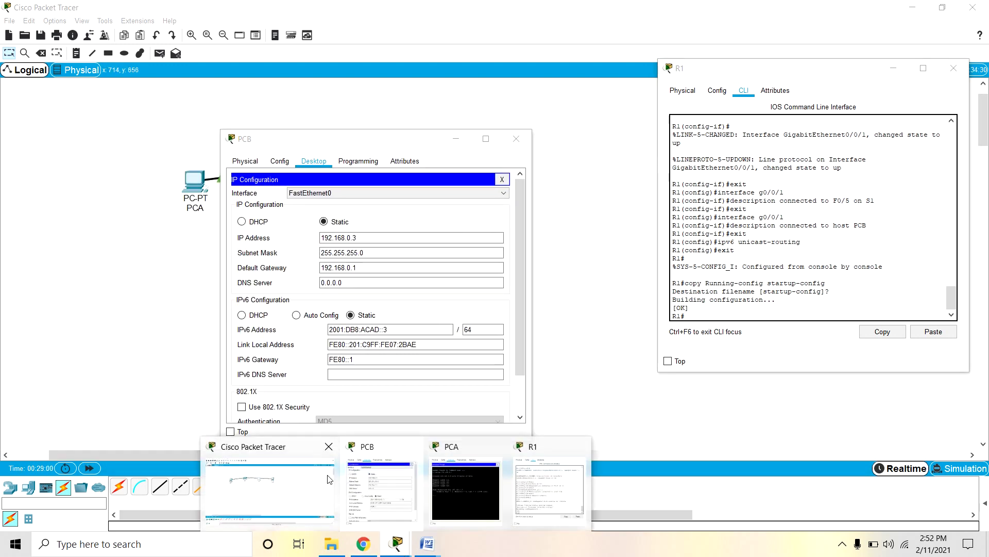
click(462, 480)
drag(356, 274, 383, 287)
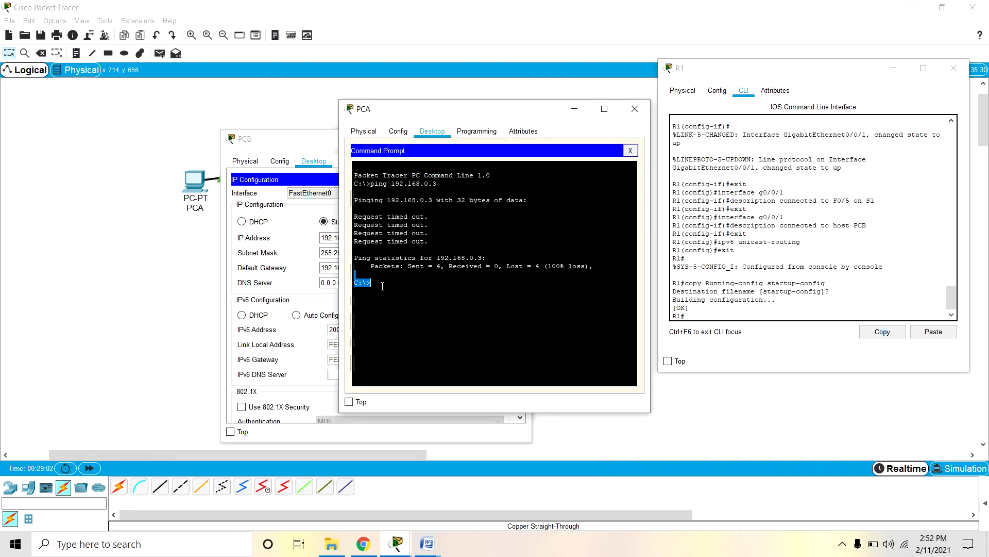
click(382, 287)
key(Up)
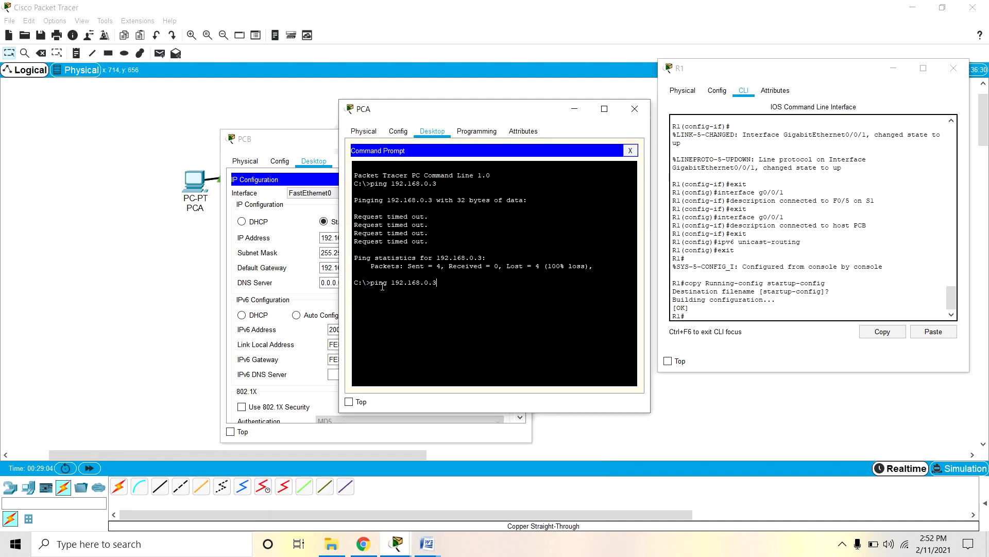
key(Return)
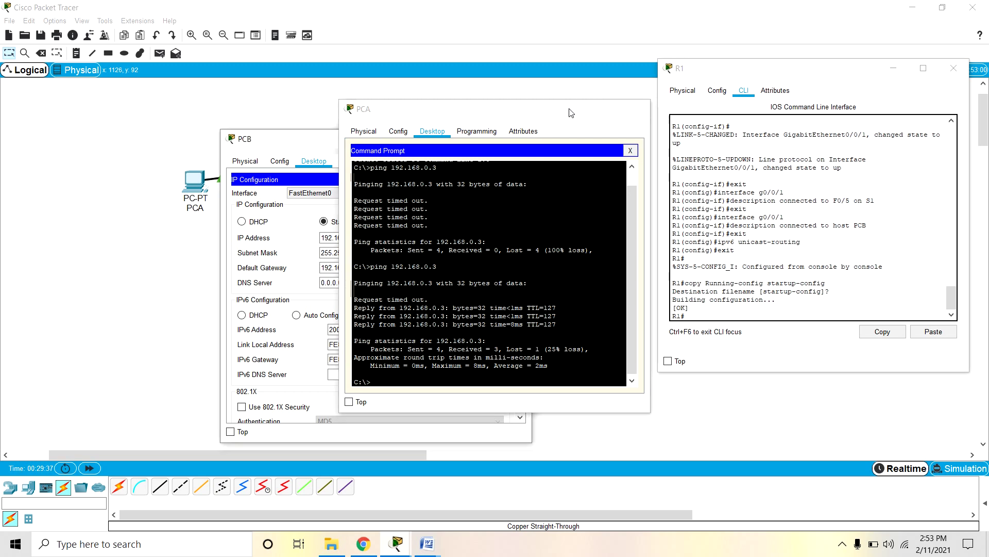
Step: Minimize the open device windows and start a command-line session on switch S1
click(574, 109)
click(456, 138)
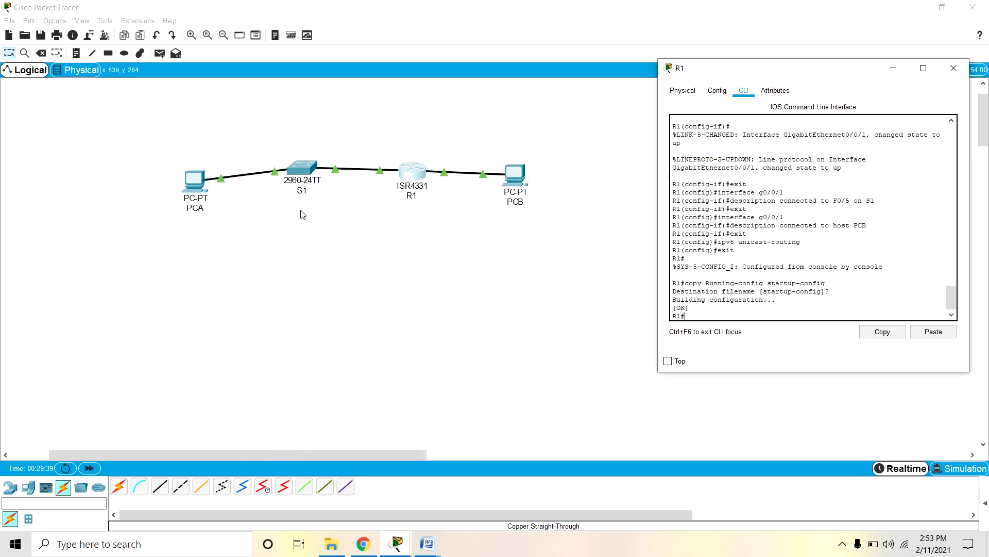
click(299, 174)
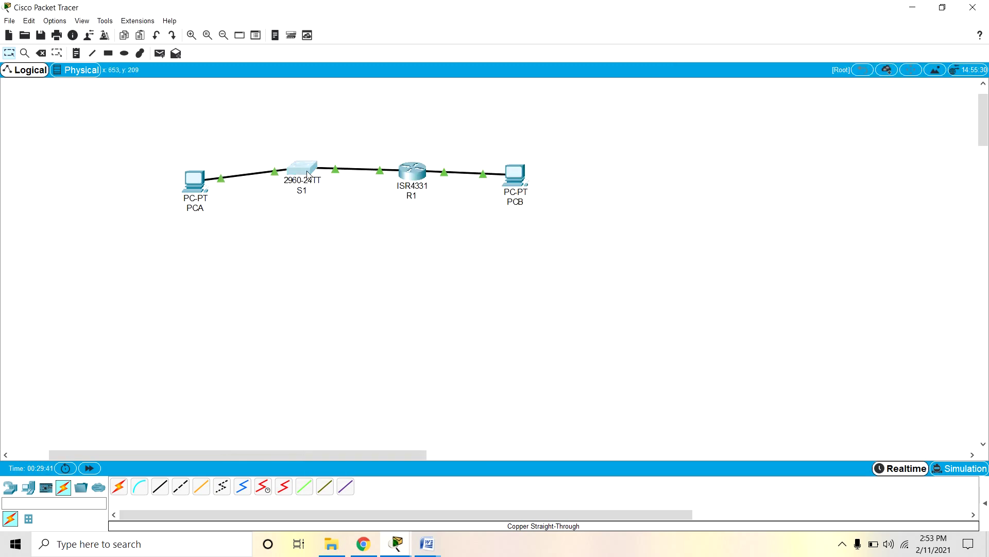
click(306, 174)
click(423, 132)
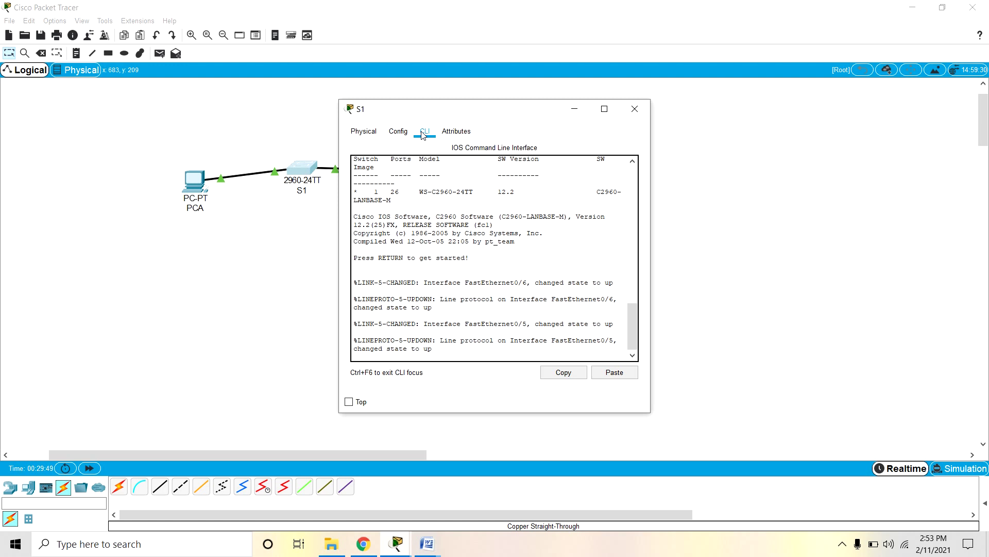
click(441, 353)
key(Return)
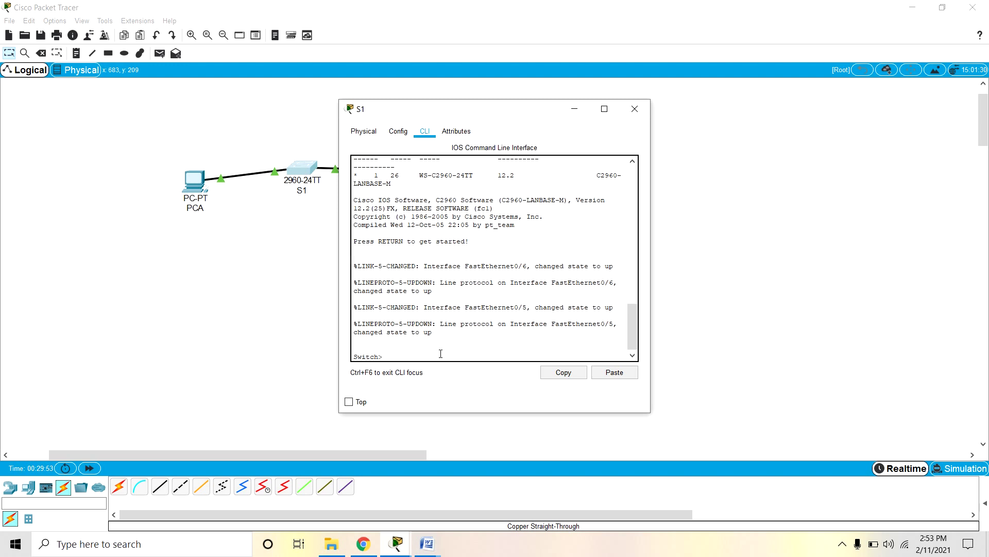
Step: In the switch's global configuration mode, set the hostname to S1 and disable DNS lookup with no ip domain-lookup
text(enable)
key(Return)
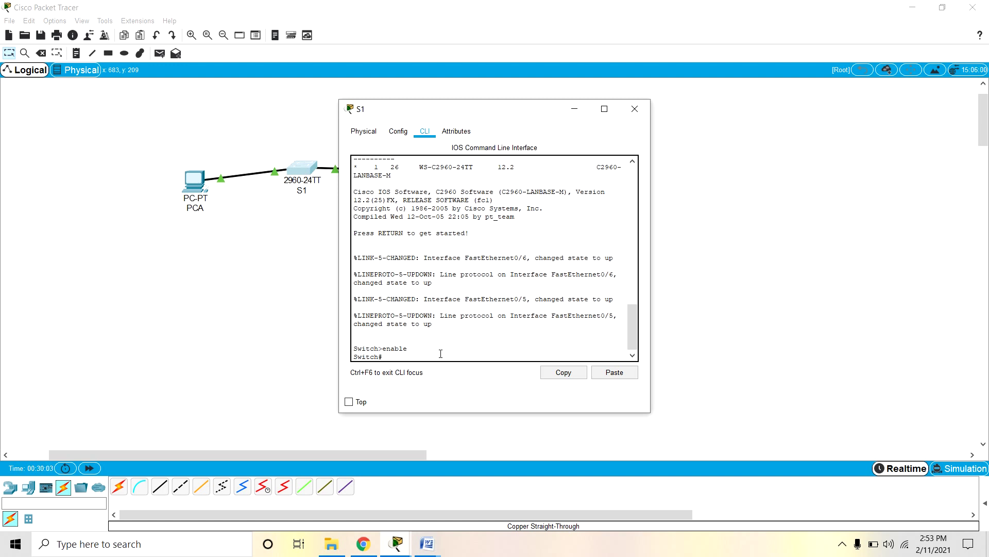
text(config terminal)
key(Return)
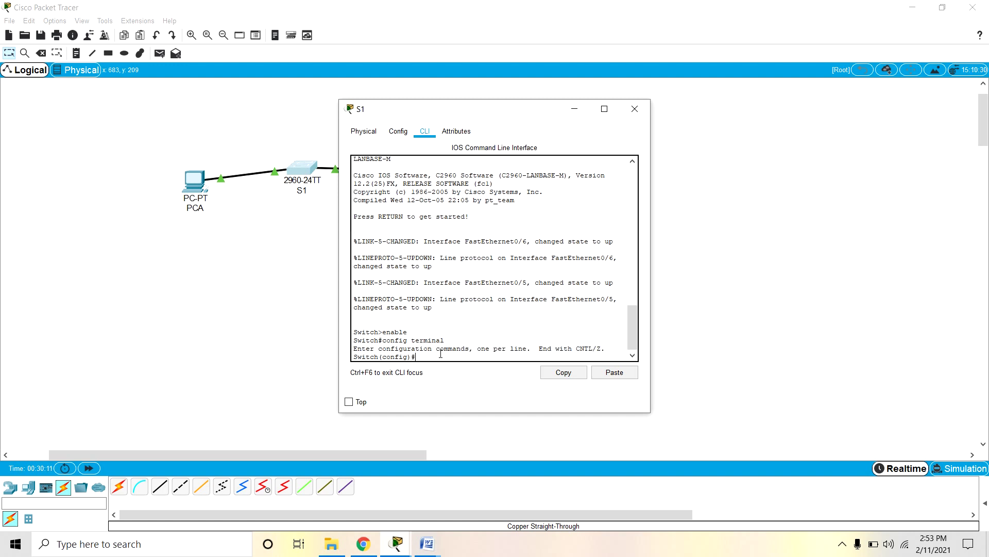
text(hostname S1)
key(Return)
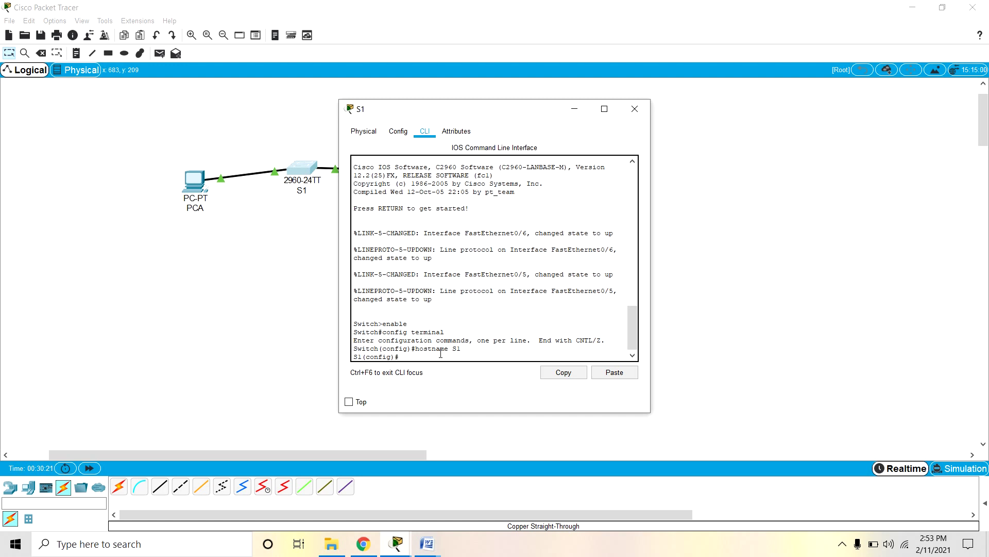
text(no ip domain-lookup)
key(Return)
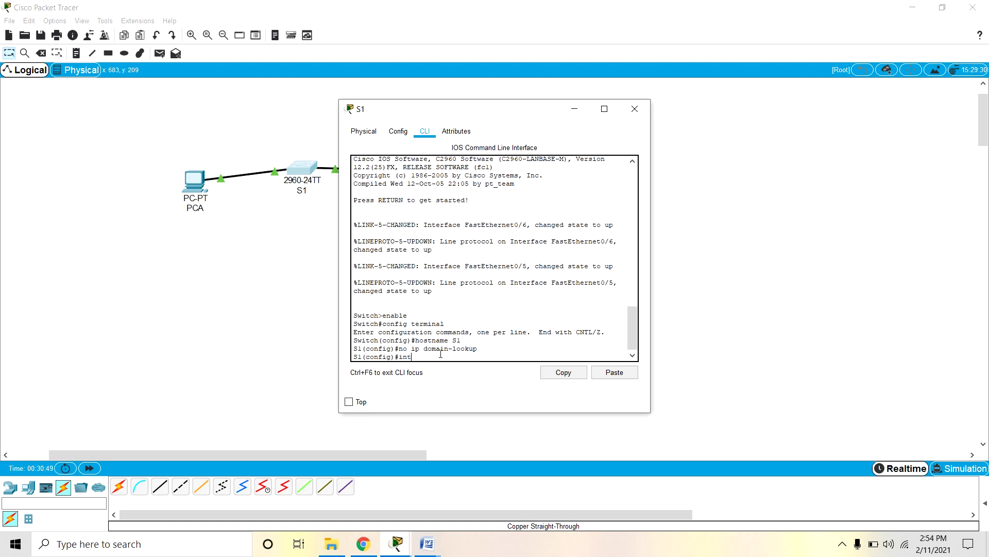
Step: Enter interface configuration mode for vlan 1 on S1
text(erface valan1)
key(Return)
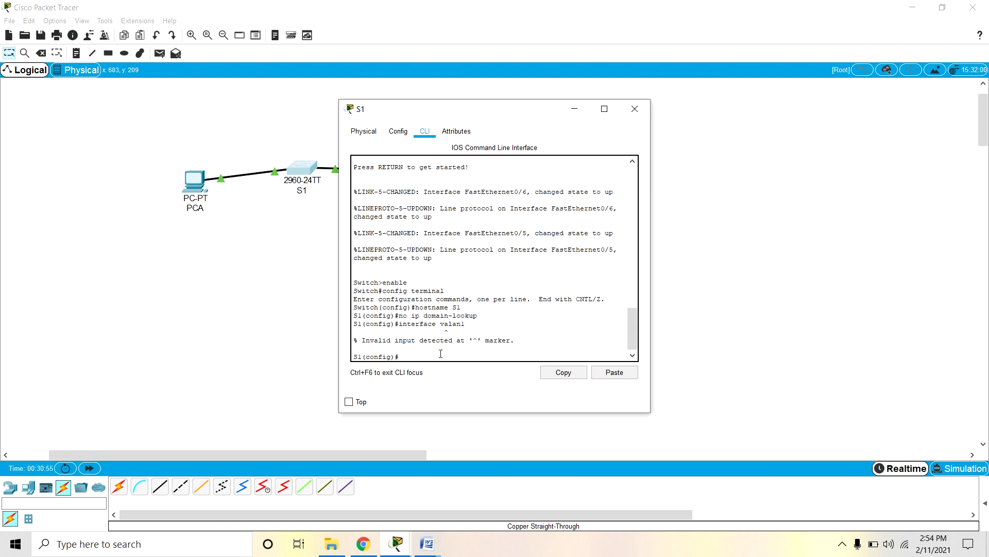
key(Up)
key(Return)
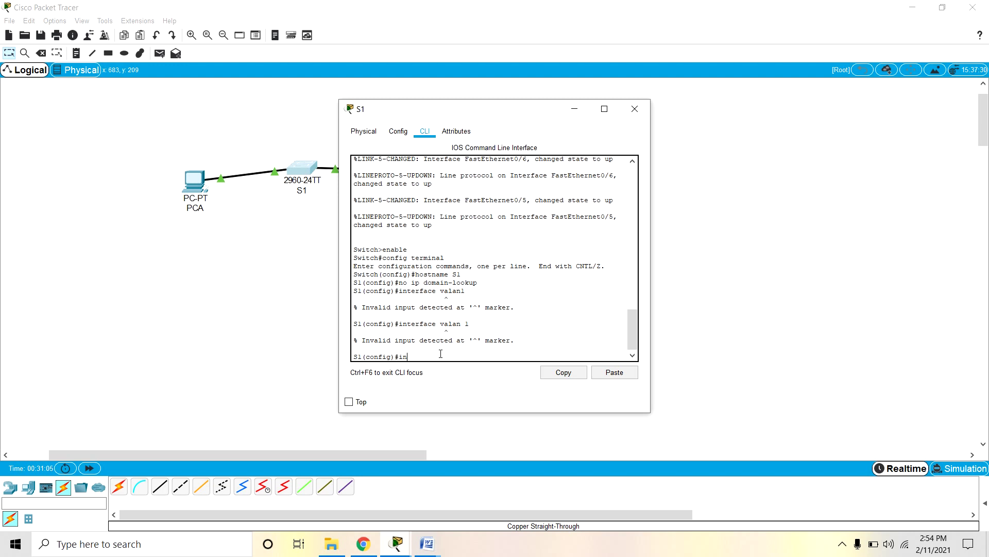
text(terface vlan 1)
key(Return)
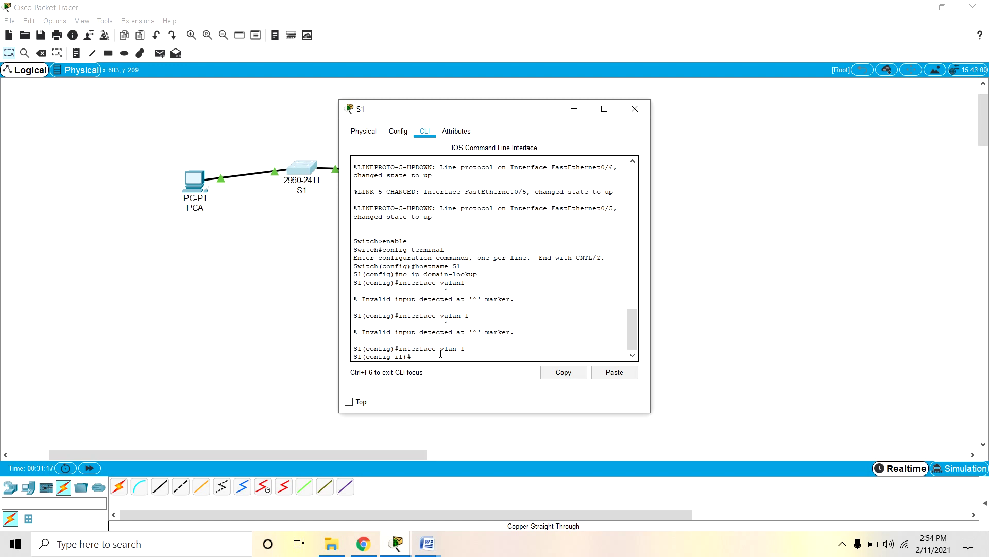
Step: Look up S1's VLAN 1 IP address and default gateway in the lab document's addressing table in Word
mouse_move(427, 543)
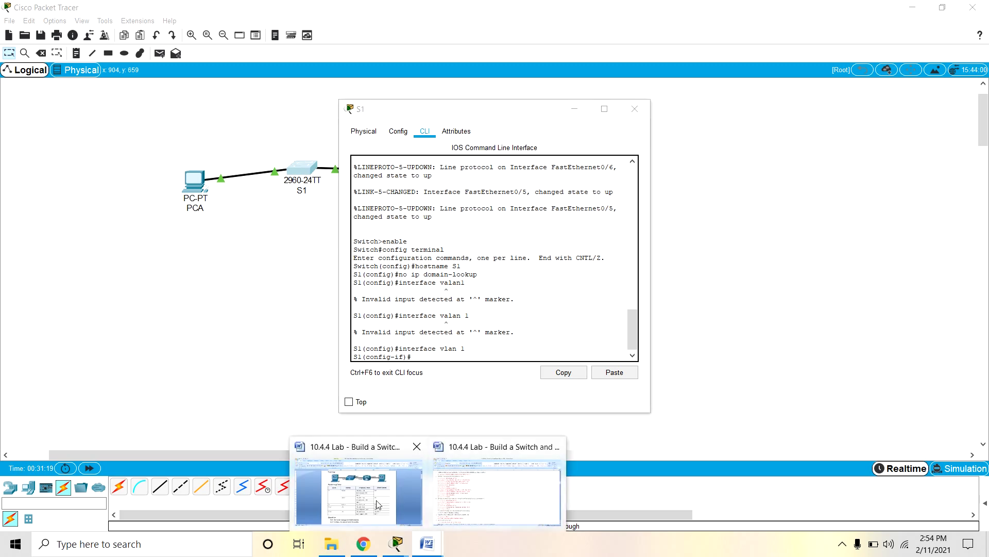
click(385, 481)
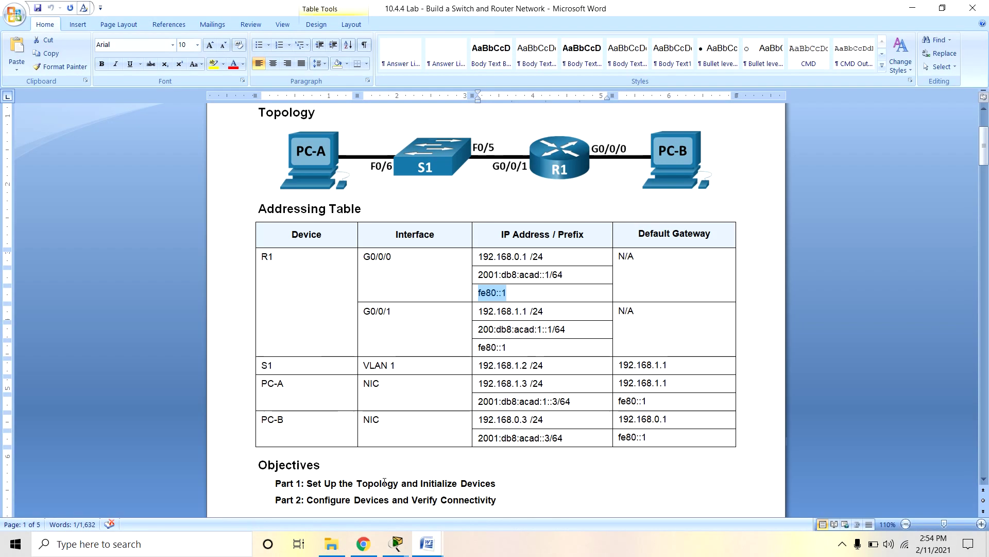
click(495, 365)
click(652, 365)
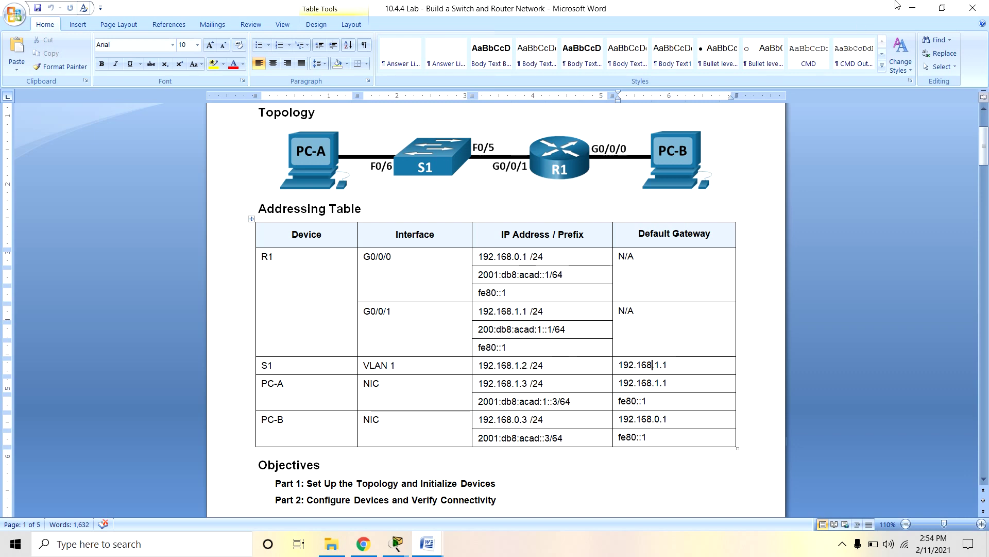
click(915, 8)
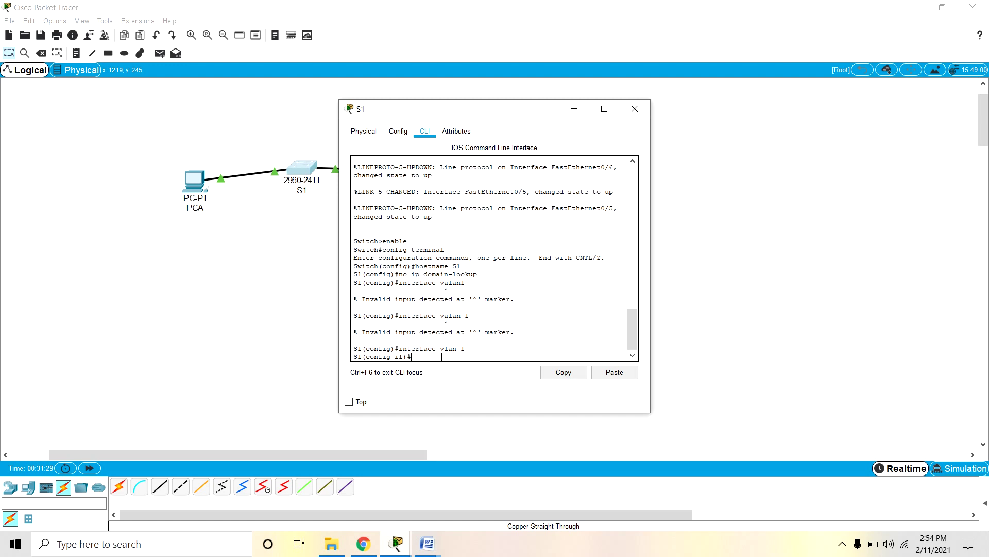
Step: Assign 192.168.1.2 255.255.255.0 to S1's VLAN 1, enable the interface with no shutdown, and exit it
text(ip address 192.168.1.2 255.255.255.0)
key(Return)
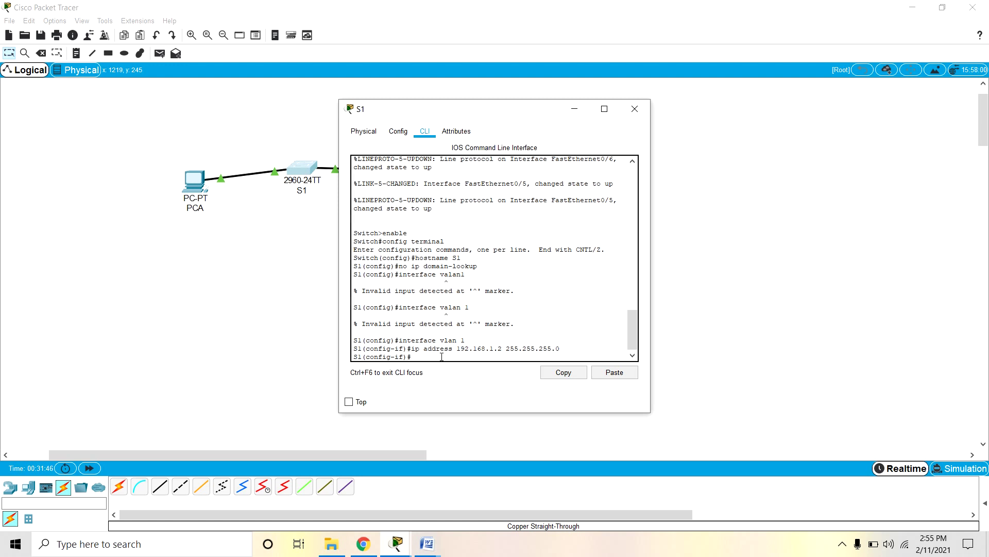
text(no shutdown)
key(Return)
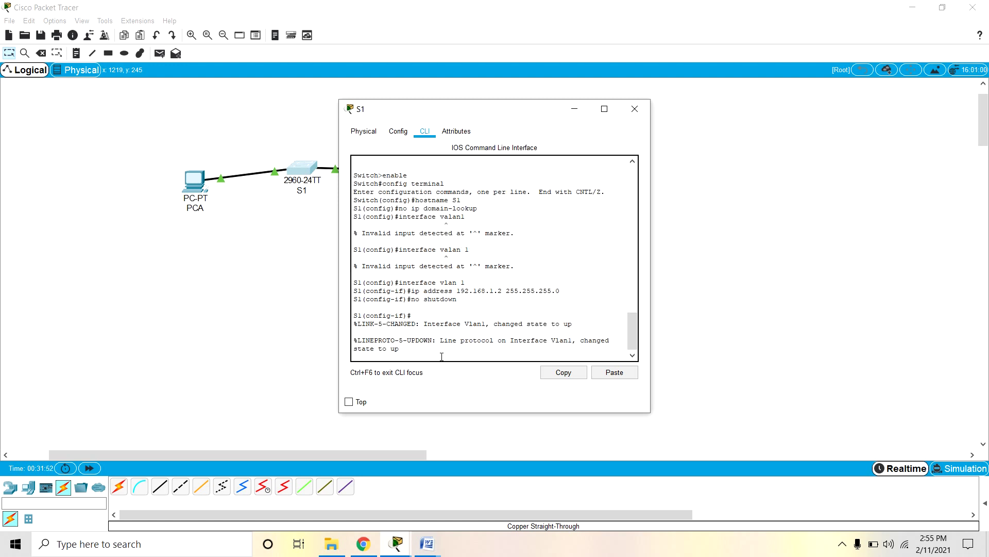
key(Return)
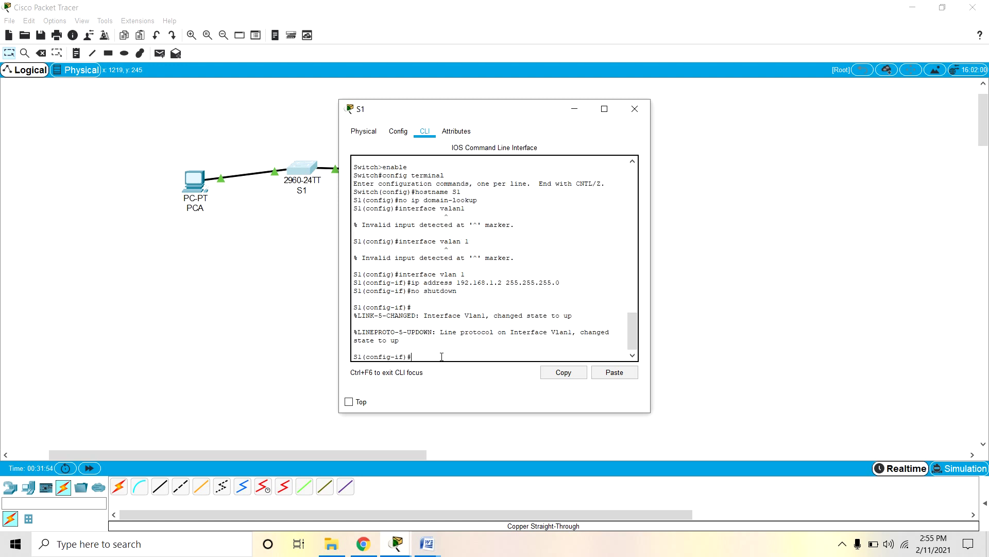
text(exit)
key(Return)
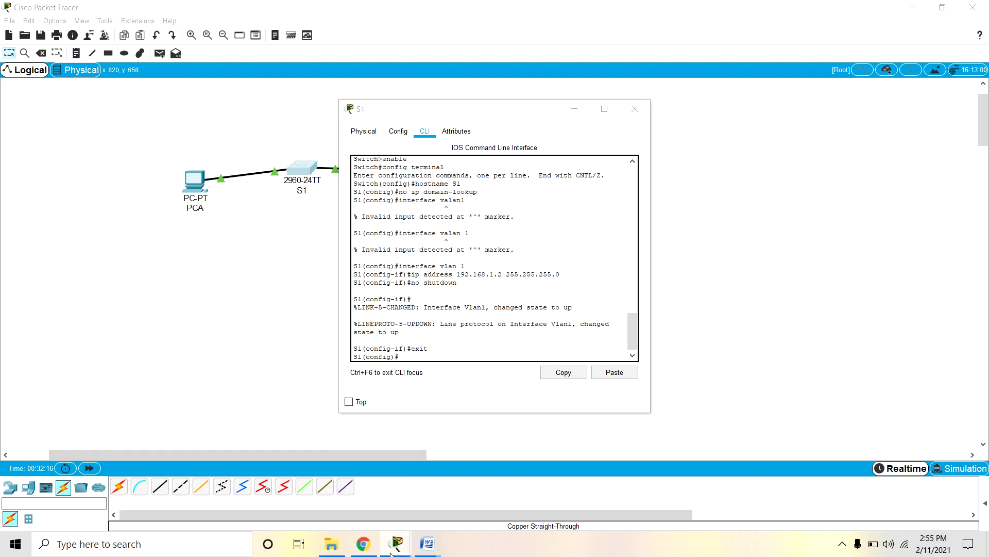
Step: Ping 192.168.0.3 again from PCA's command prompt and minimize the PCA window
mouse_move(395, 544)
click(418, 499)
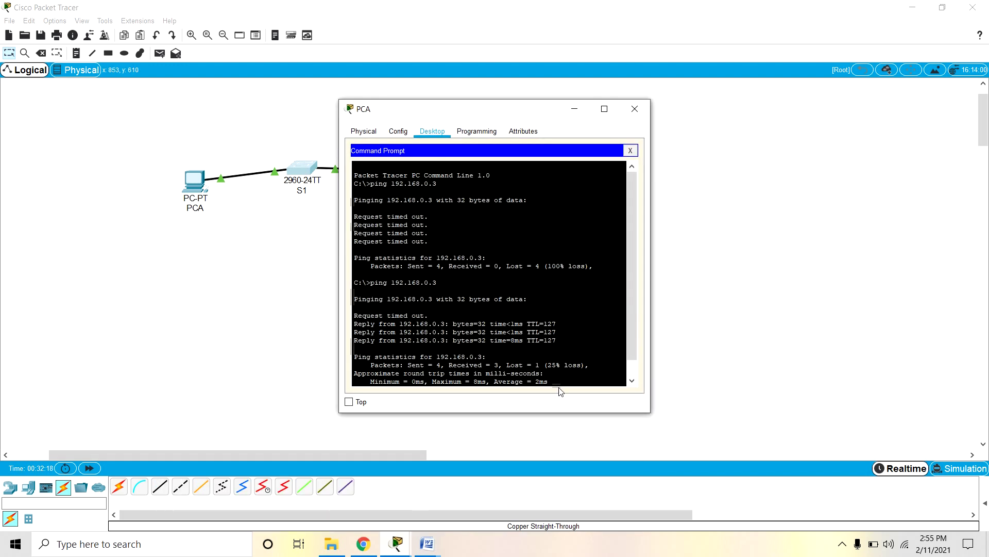
scroll(563, 379, down, 1)
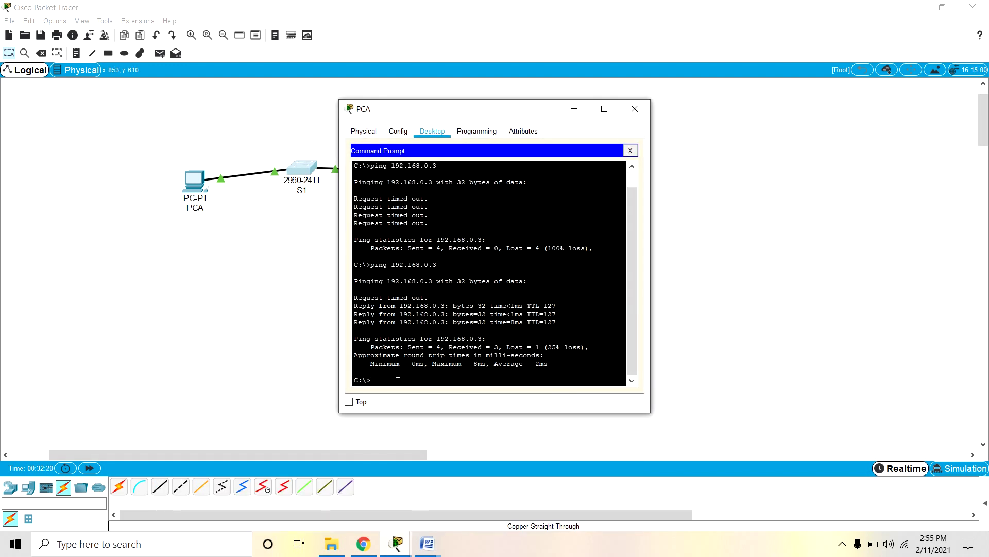
key(Up)
key(Return)
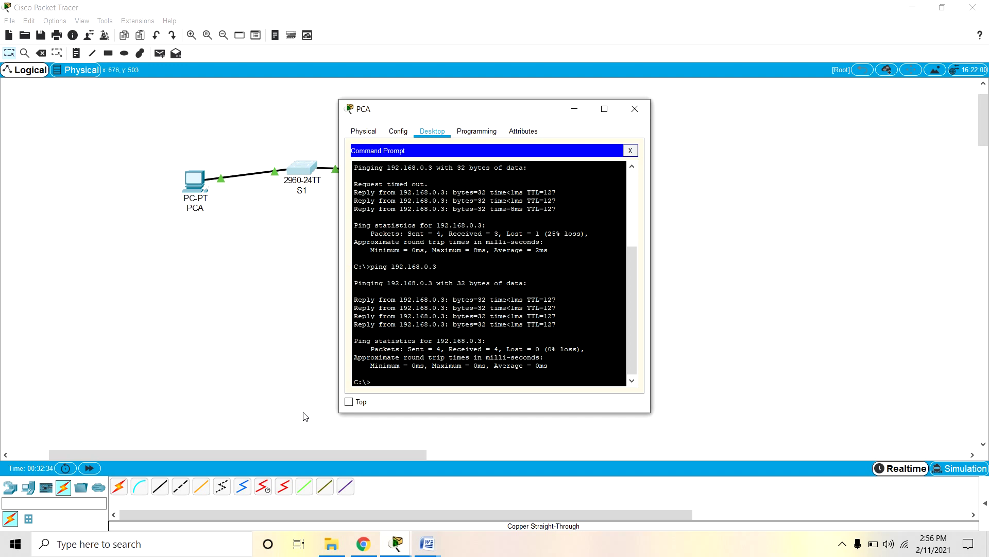
click(575, 108)
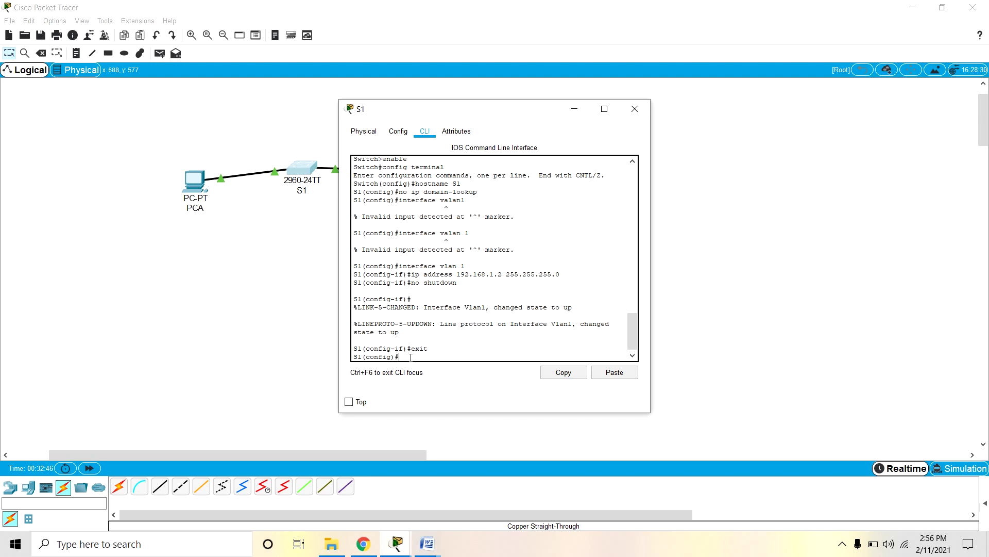
Step: Exit global configuration mode on S1 to privileged EXEC mode
text(i)
key(BackSpace)
key(BackSpace)
key(BackSpace)
key(BackSpace)
key(BackSpace)
text(exit)
key(Return)
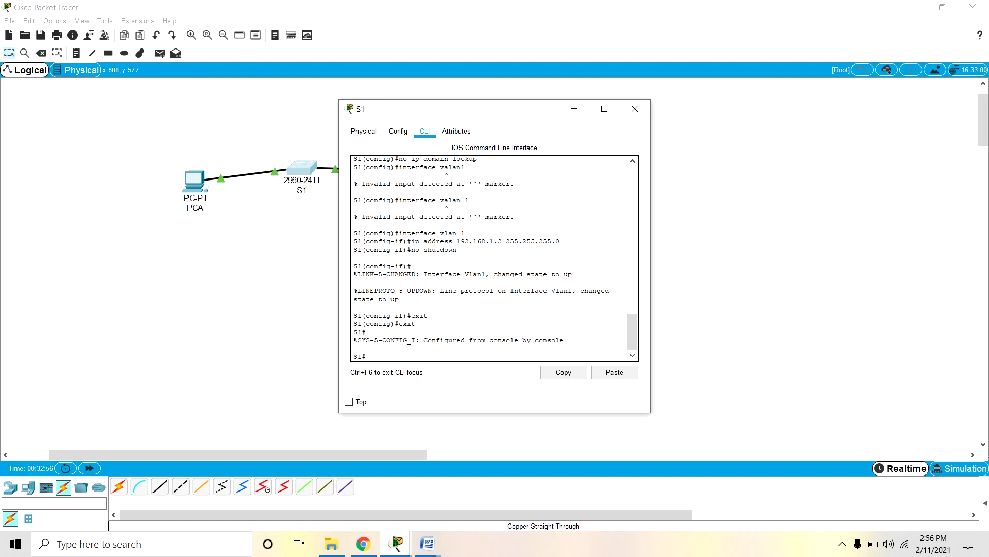
Step: Check PC-B's address in the lab document and ping 192.168.0.3 from S1
text(ping)
click(427, 544)
click(368, 504)
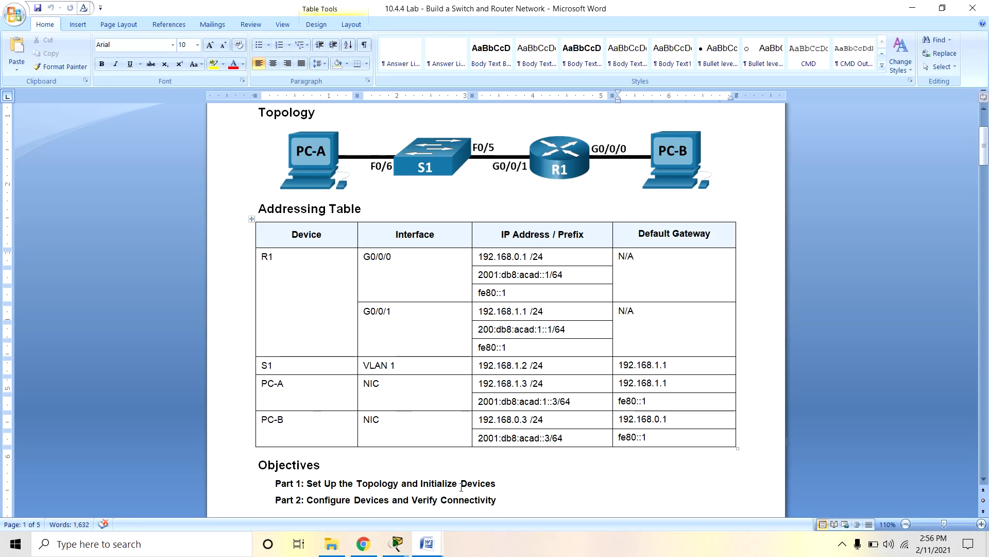
click(396, 544)
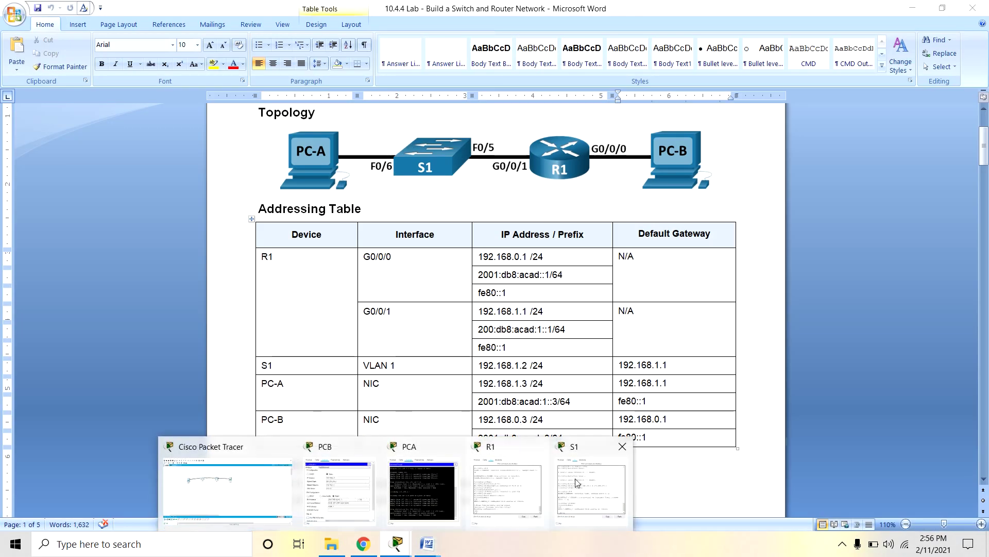
click(592, 490)
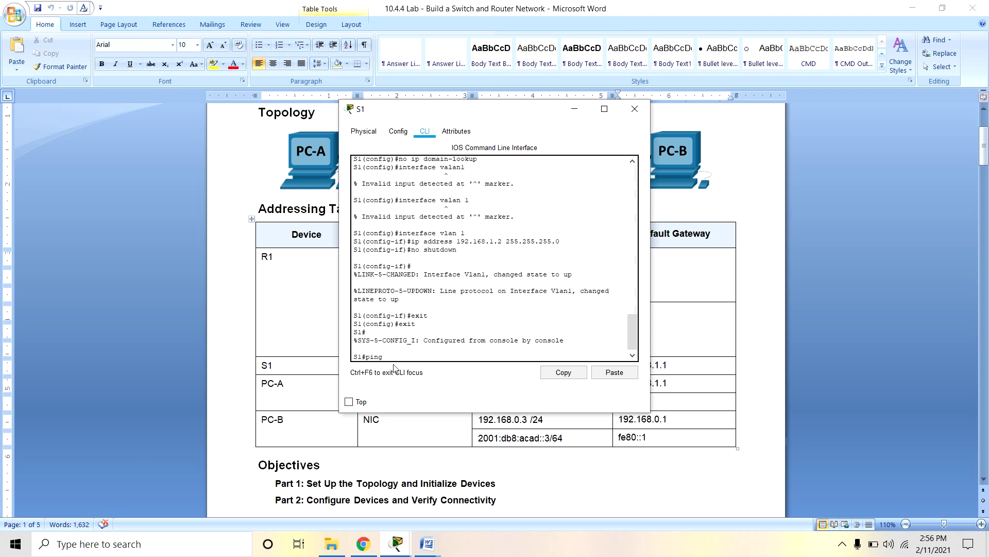
text(2.168.0.3)
key(Return)
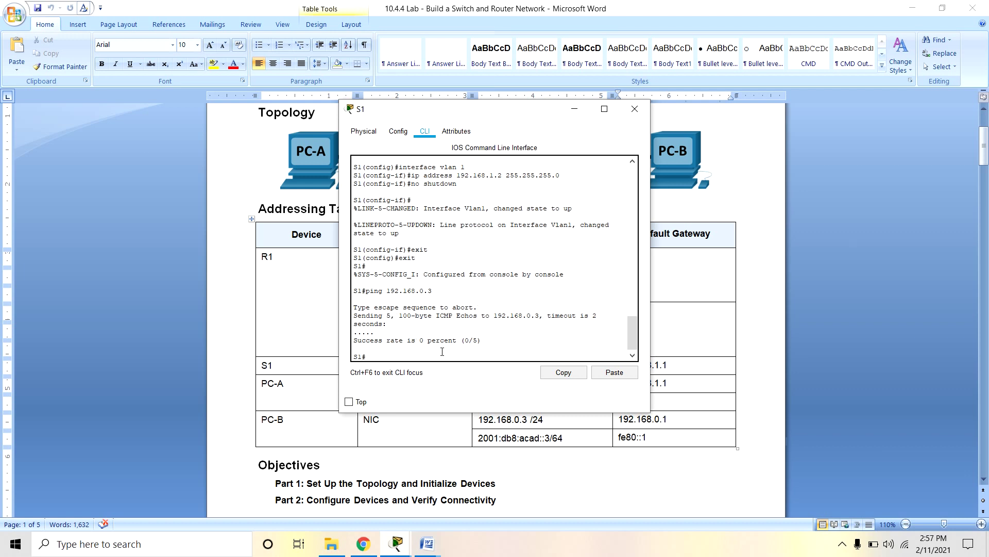
scroll(442, 351, down, 1)
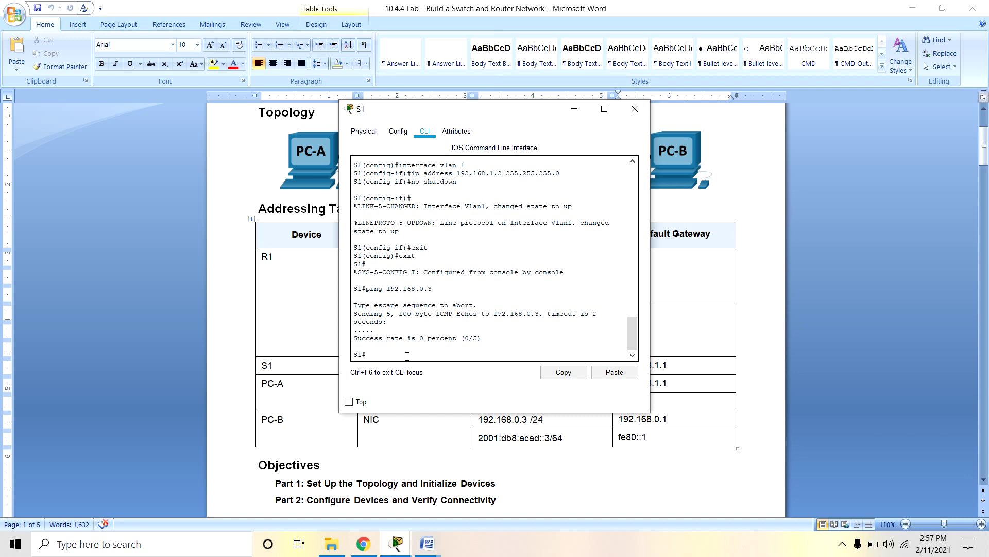
Step: Return to the Packet Tracer topology, play the traffic in Simulation mode, and close the simulation panel
click(574, 109)
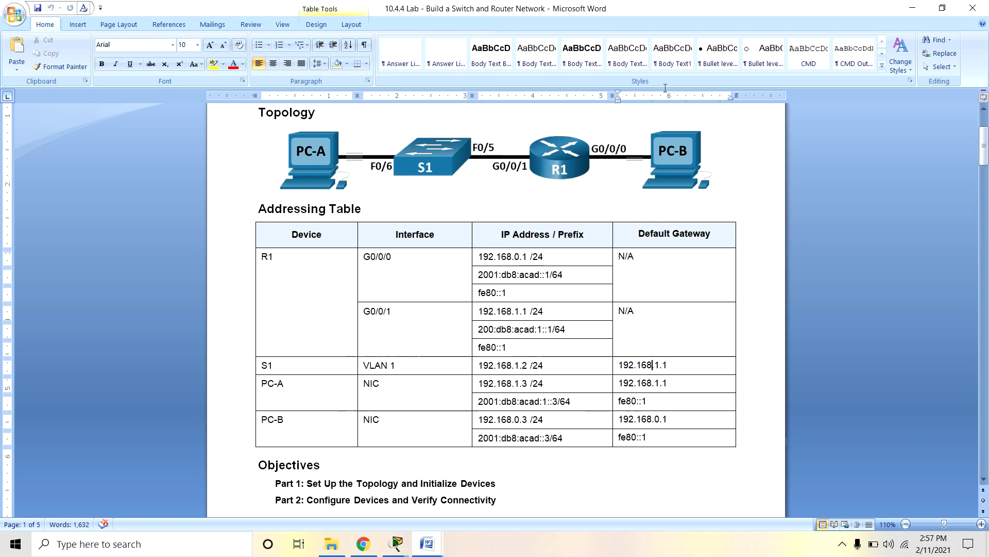
click(905, 8)
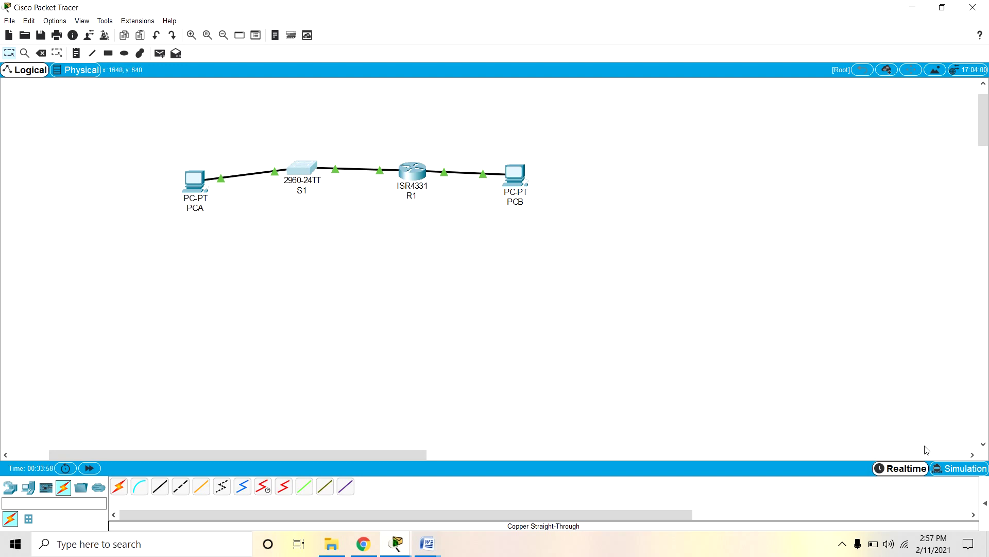
click(953, 468)
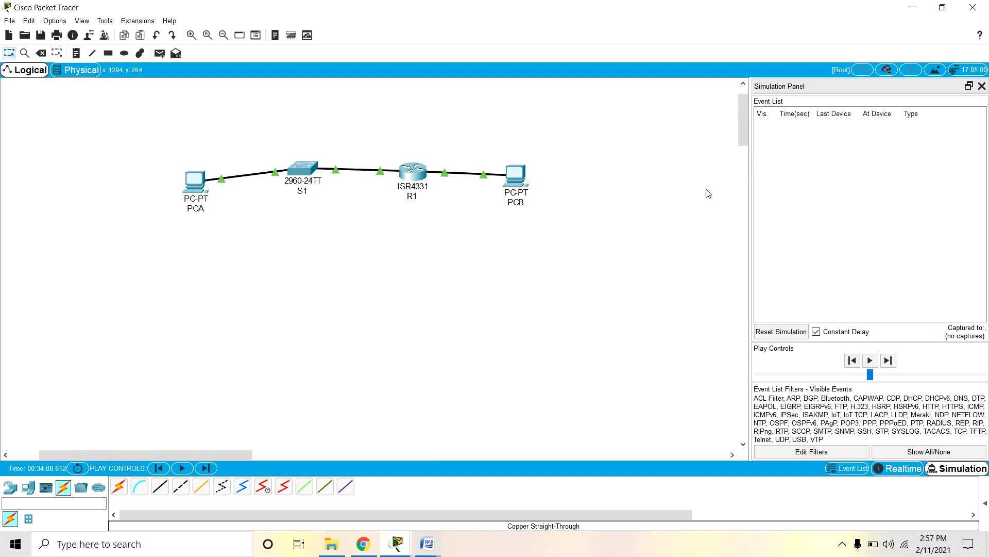
click(870, 361)
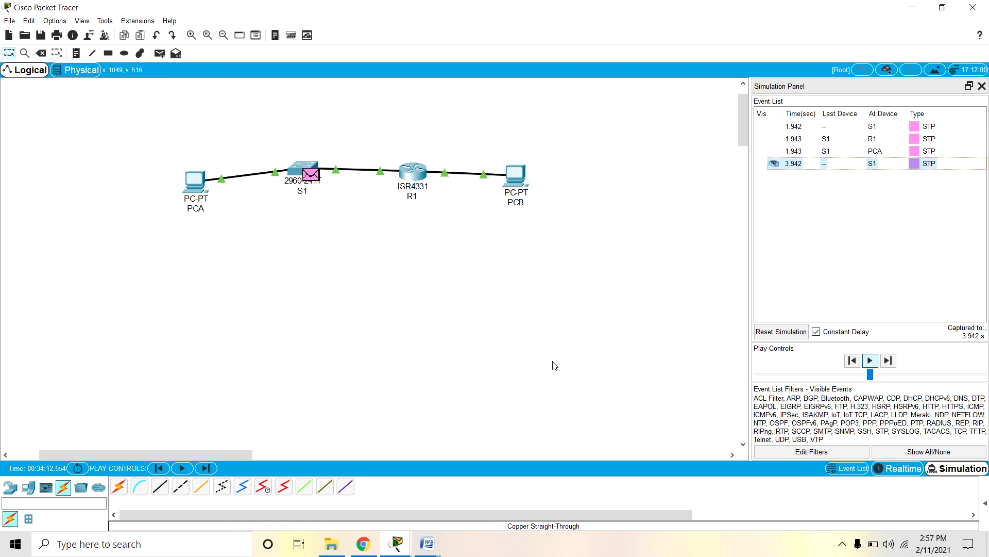
click(982, 86)
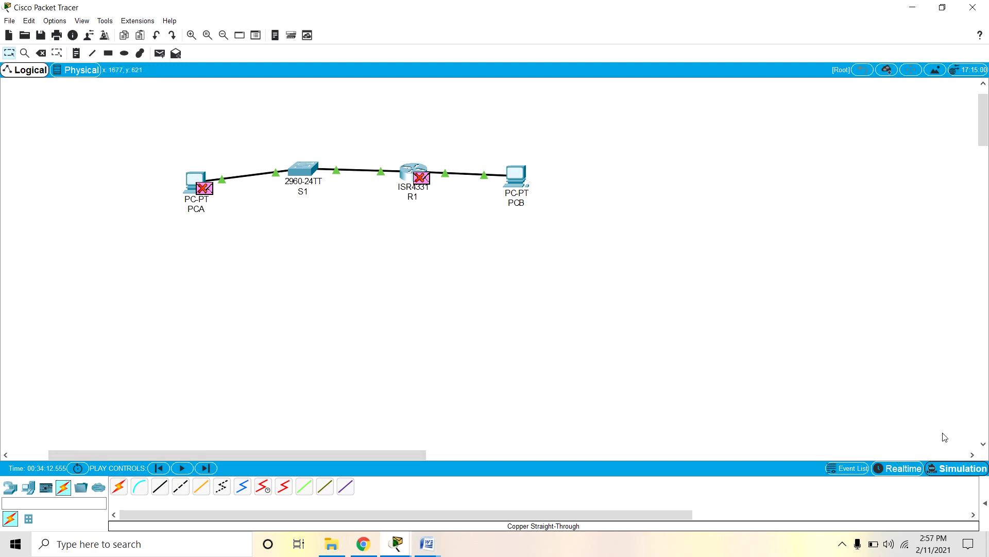
Step: Reopen the simulation panel to review the event list, toggle playback, and close the panel
click(954, 468)
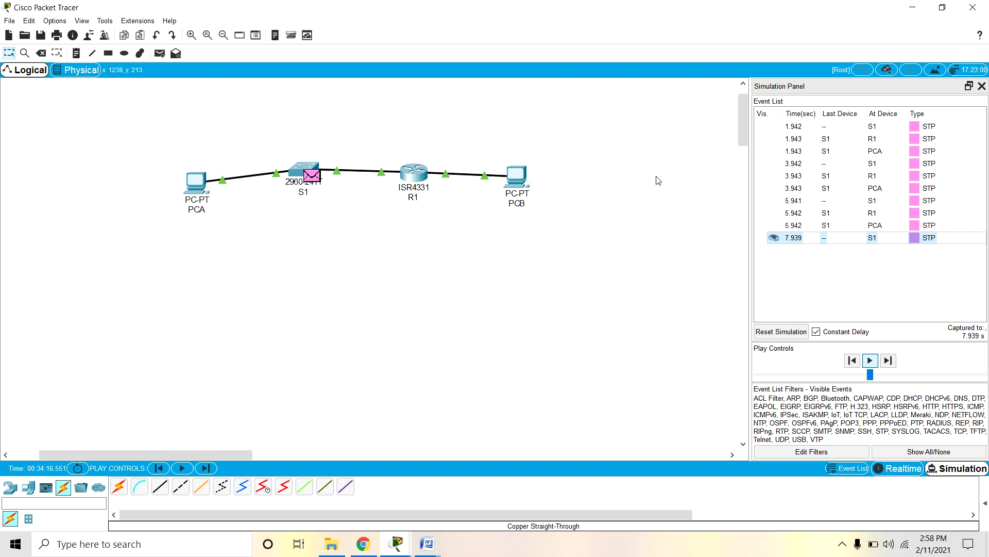
click(870, 362)
click(982, 87)
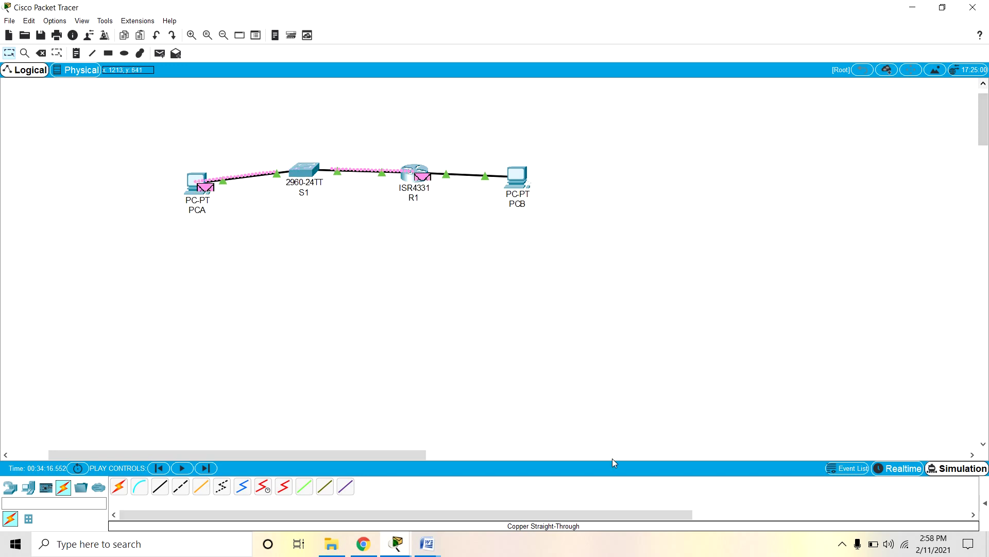